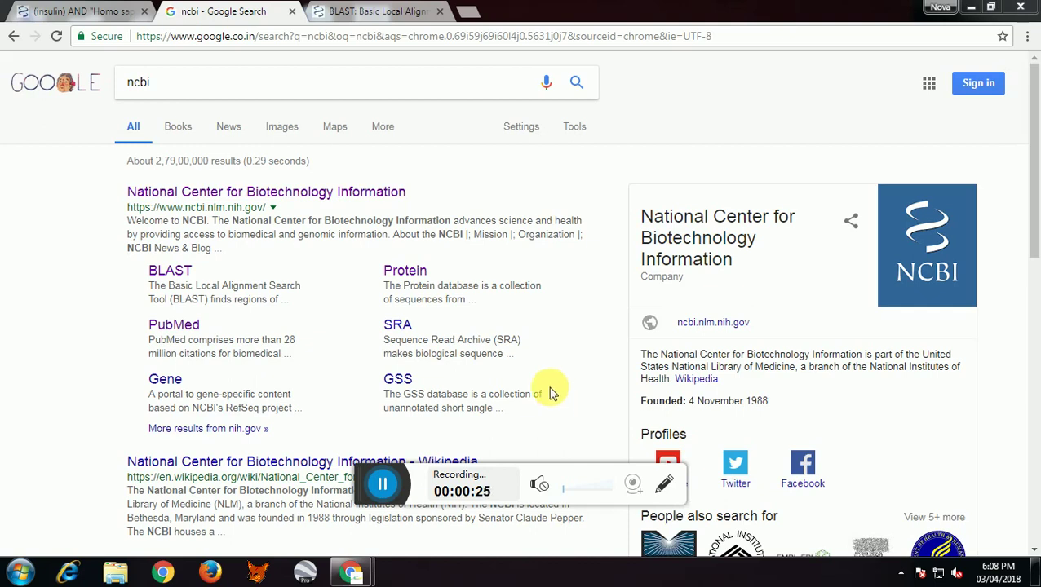
- Copy the accession AAA59172.1 of the first insulin [Homo sapiens] record in the NCBI Protein search results
{"action": "left_click", "coordinate": [79, 9]}
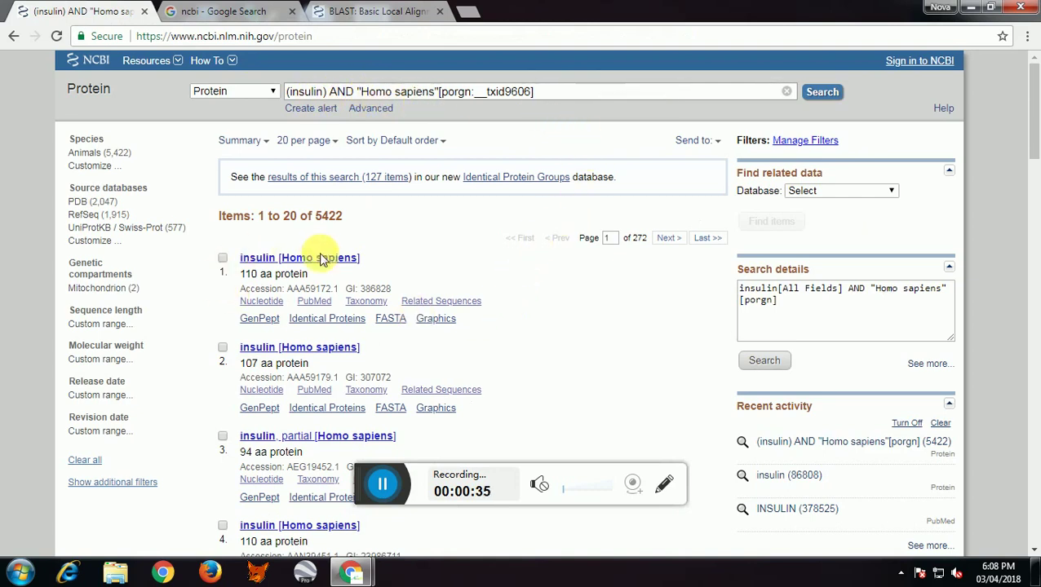
{"action": "left_click_drag", "start_coordinate": [287, 288], "coordinate": [336, 289]}
{"action": "key", "text": "ctrl+c"}
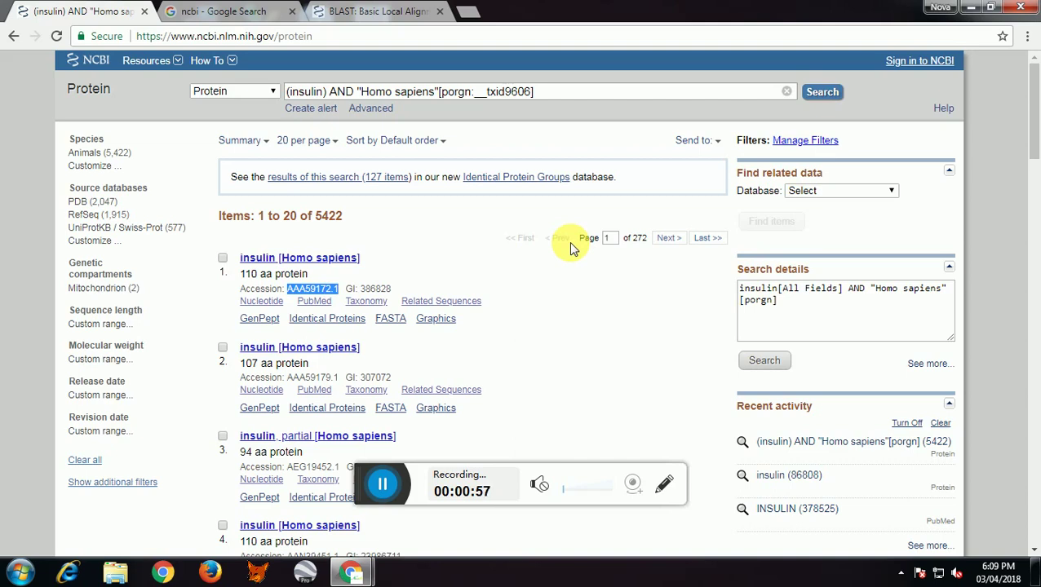
- Open Protein BLAST from the BLAST home page and paste AAA59172.1 as the query sequence
{"action": "left_click", "coordinate": [377, 13]}
{"action": "scroll", "coordinate": [269, 212], "scroll_direction": "down", "scroll_amount": 1}
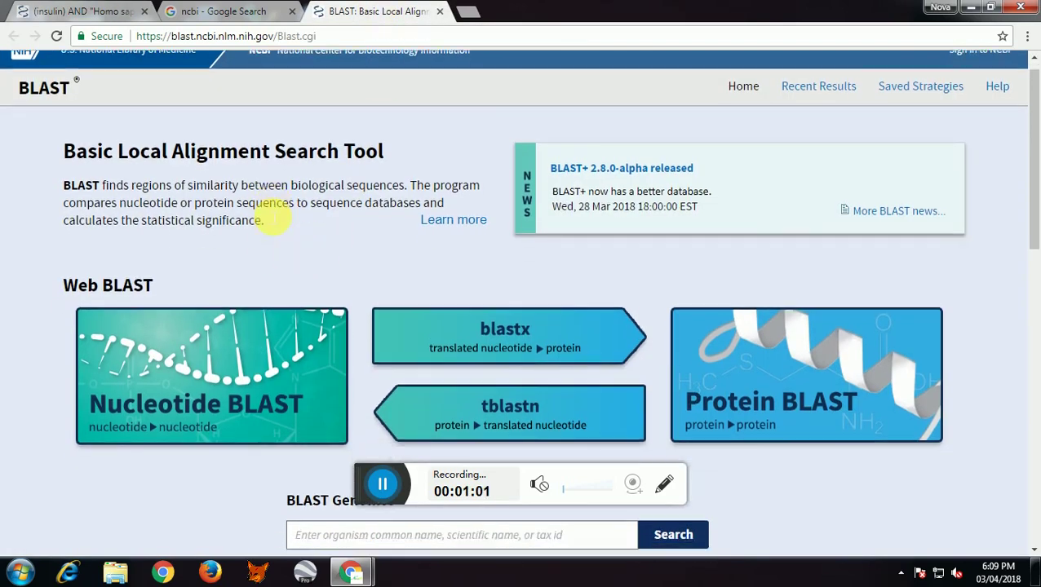
{"action": "left_click", "coordinate": [820, 314]}
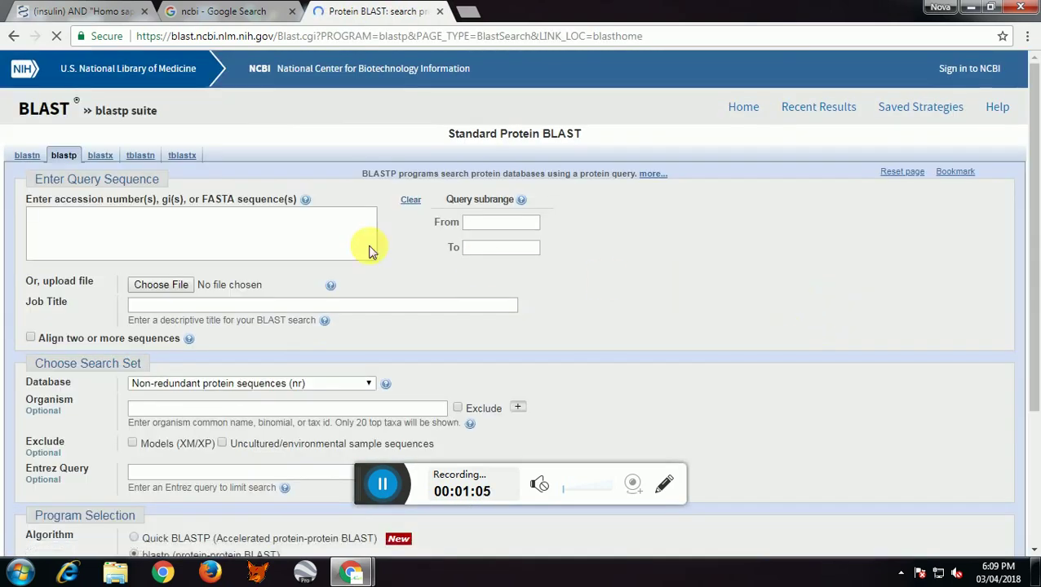
{"action": "left_click", "coordinate": [149, 233]}
{"action": "key", "text": "ctrl+v"}
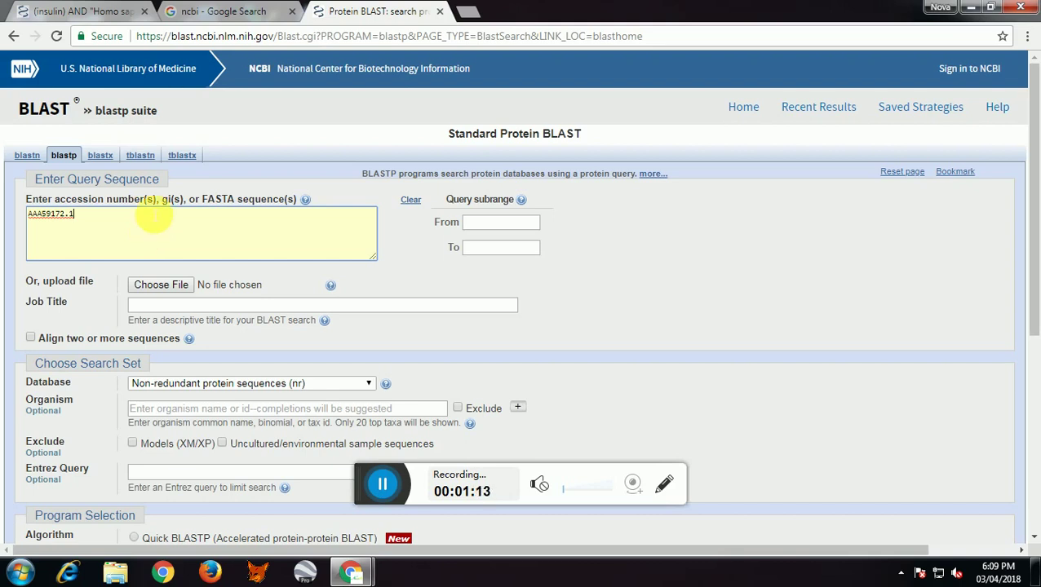
- Open the FASTA view of the first insulin [Homo sapiens] protein record and copy the whole FASTA entry
{"action": "left_click", "coordinate": [63, 14]}
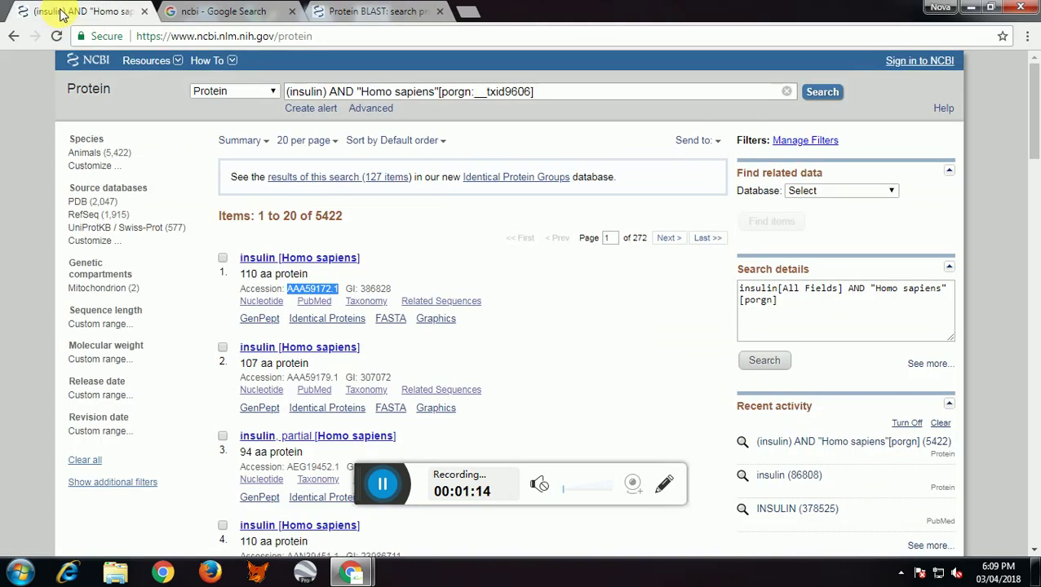
{"action": "left_click", "coordinate": [392, 321]}
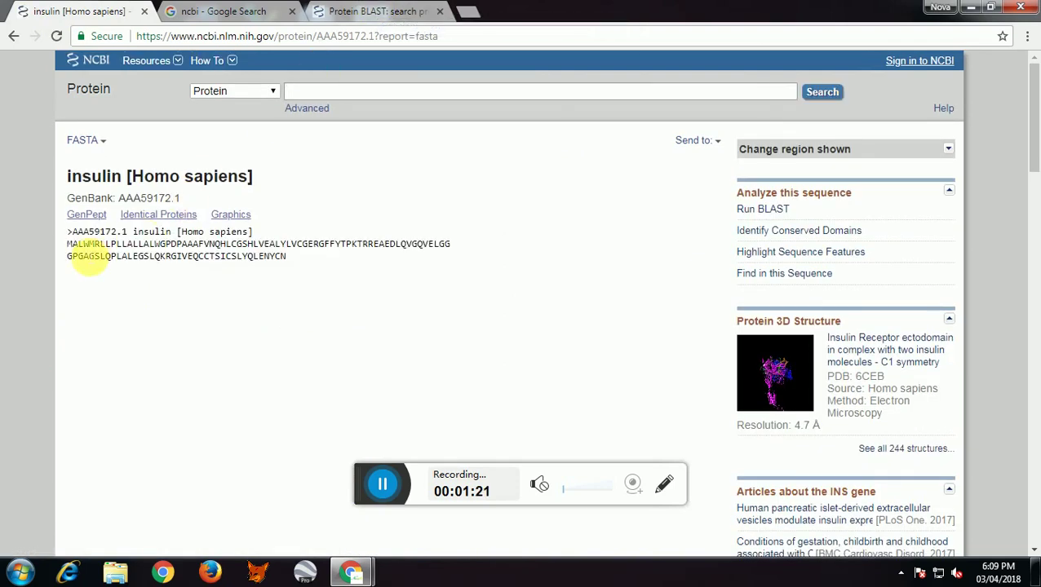
{"action": "mouse_move", "coordinate": [68, 232]}
{"action": "left_mouse_down"}
{"action": "mouse_move", "coordinate": [72, 249]}
{"action": "mouse_move", "coordinate": [75, 238]}
{"action": "left_mouse_up"}
{"action": "key", "text": "ctrl+c"}
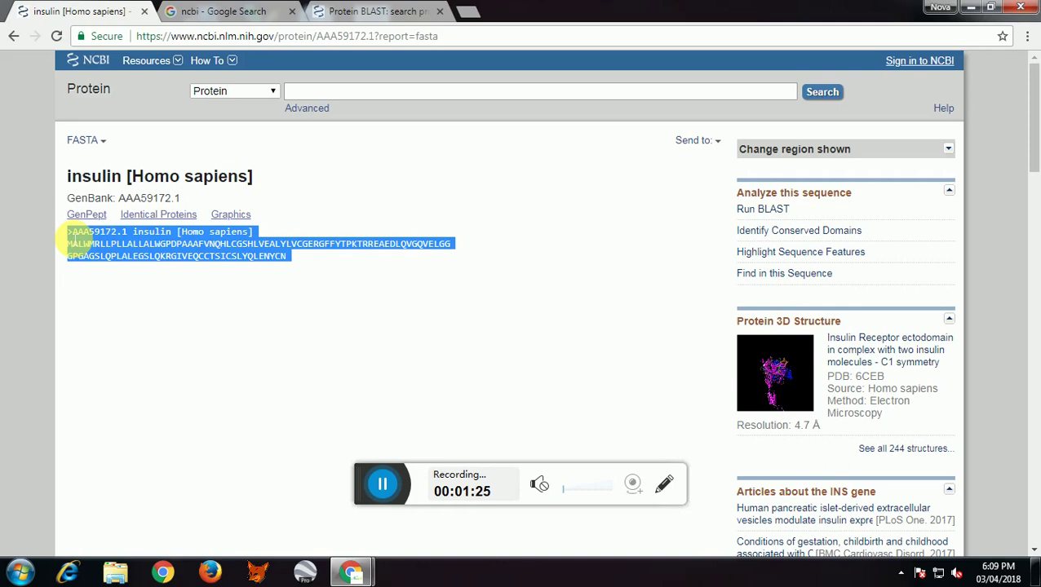
- Replace the accession in the Protein BLAST query with the copied insulin FASTA sequence
{"action": "left_click", "coordinate": [404, 11]}
{"action": "left_click", "coordinate": [41, 218]}
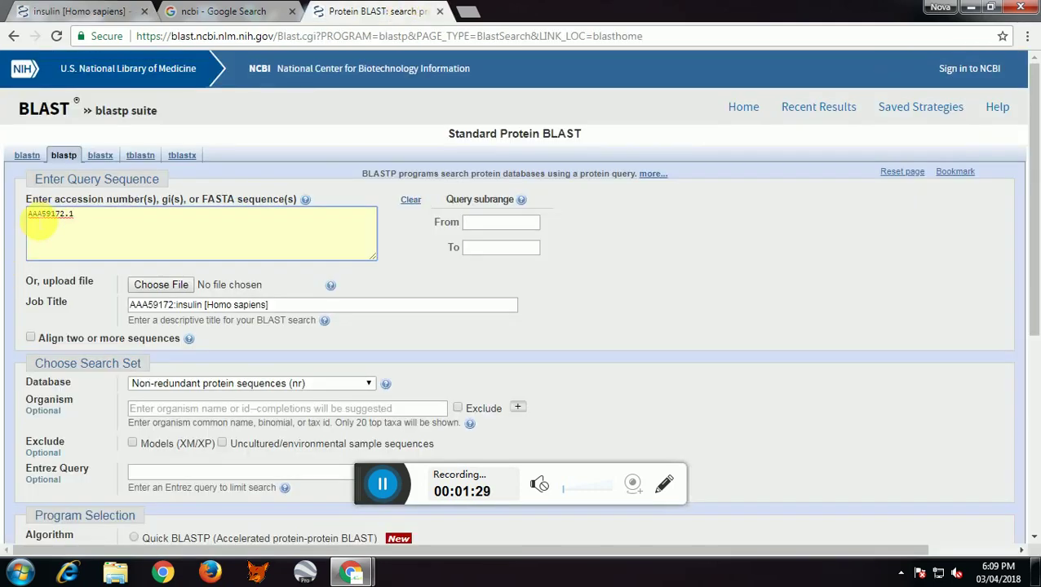
{"action": "double_click", "coordinate": [41, 217]}
{"action": "key", "text": "ctrl+v"}
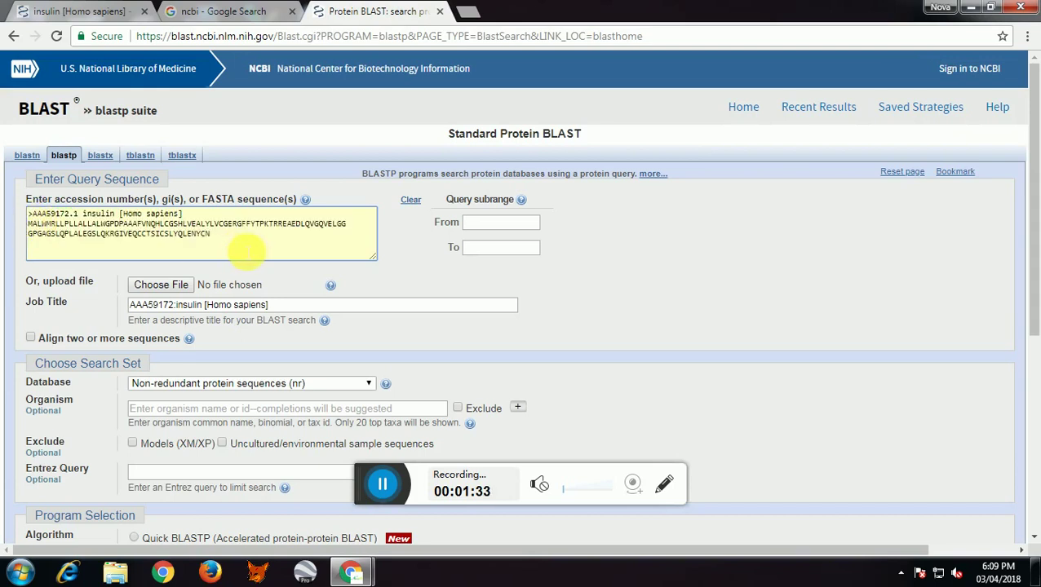
- Delete the sequence, description, version digit and leading > from the query, leaving only "AAA59172."
{"action": "left_click_drag", "start_coordinate": [239, 241], "coordinate": [83, 214]}
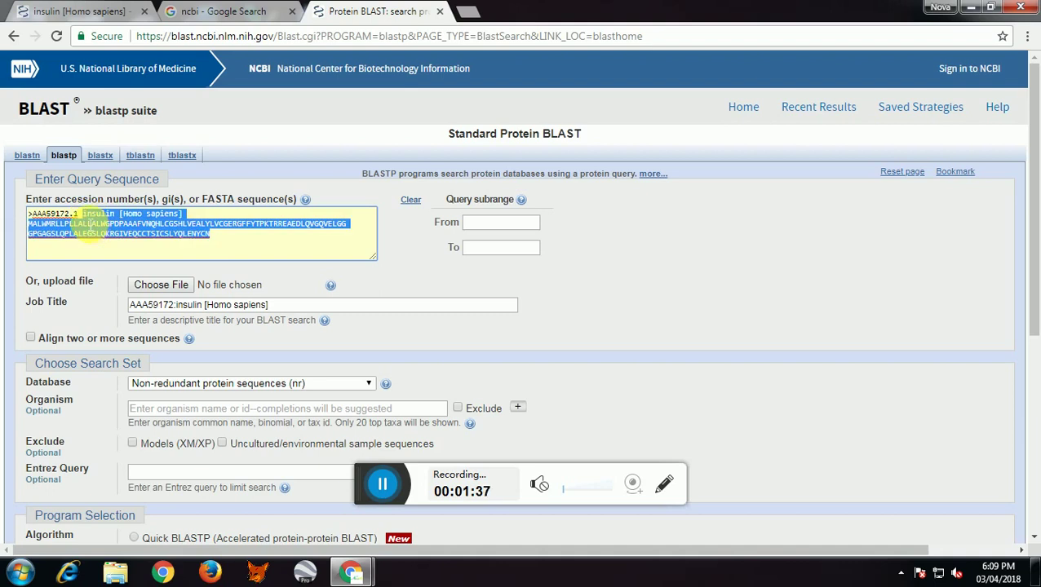
{"action": "key", "text": "BackSpace"}
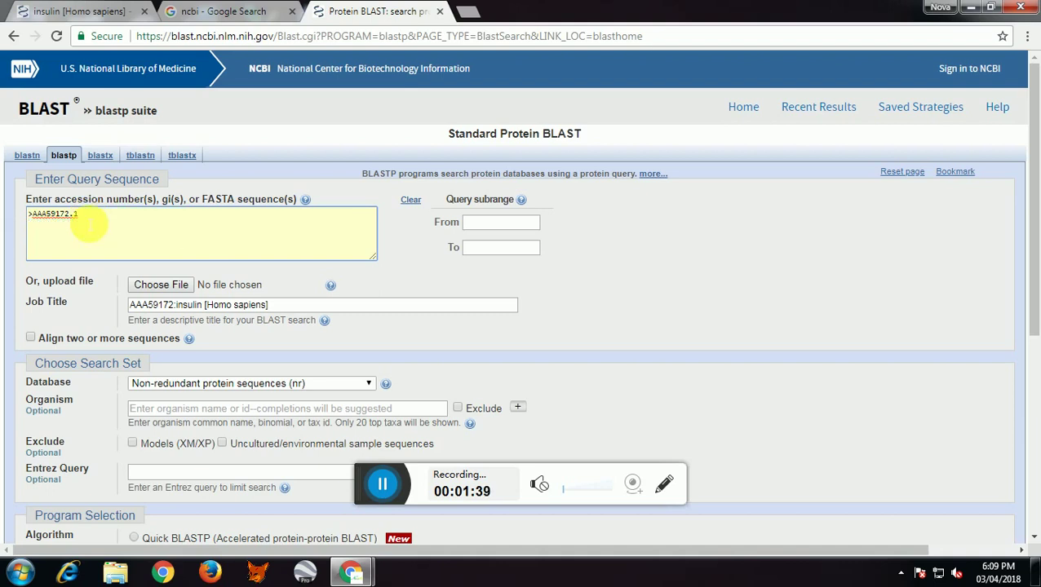
{"action": "key", "text": "BackSpace"}
{"action": "key", "text": "BackSpace"}
{"action": "key", "text": "Left"}
{"action": "key", "text": "Left"}
{"action": "key", "text": "Left"}
{"action": "key", "text": "Left"}
{"action": "key", "text": "Left"}
{"action": "key", "text": "Left"}
{"action": "key", "text": "Left"}
{"action": "key", "text": "BackSpace"}
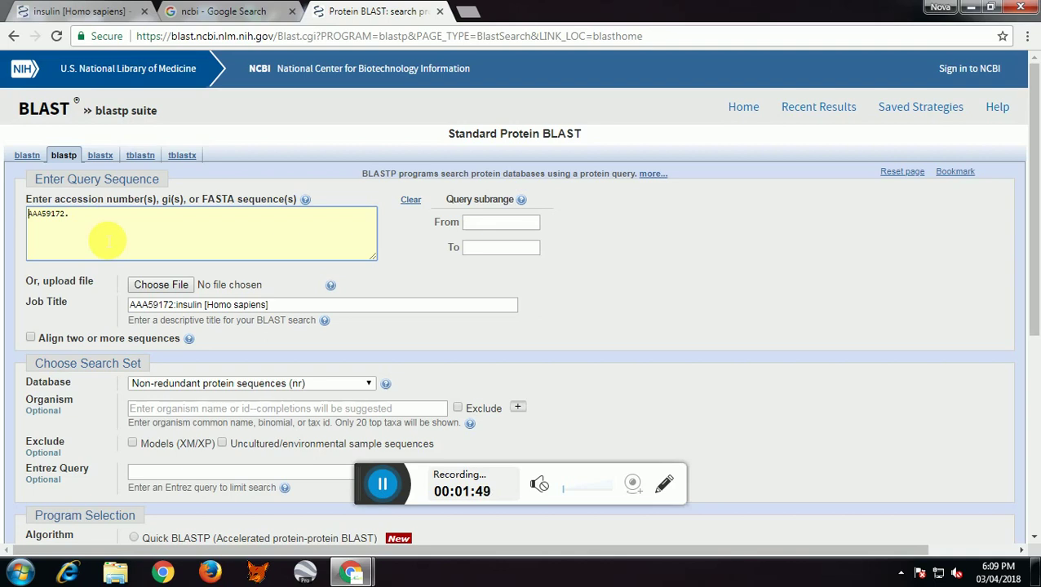
- Replace the job title with "Insulin Prot"
{"action": "scroll", "coordinate": [104, 240], "scroll_direction": "down", "scroll_amount": 1}
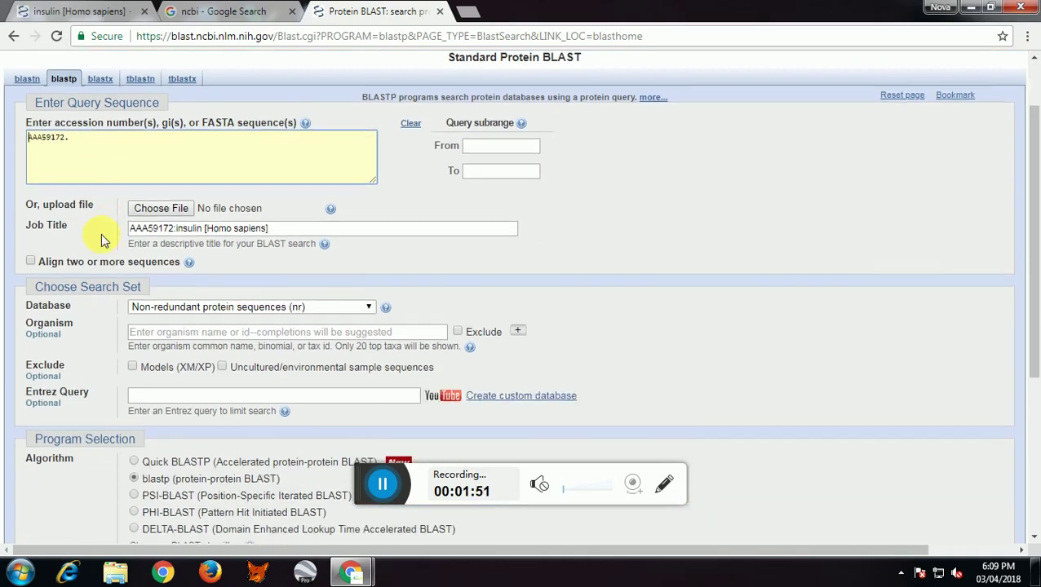
{"action": "scroll", "coordinate": [102, 239], "scroll_direction": "down", "scroll_amount": 1}
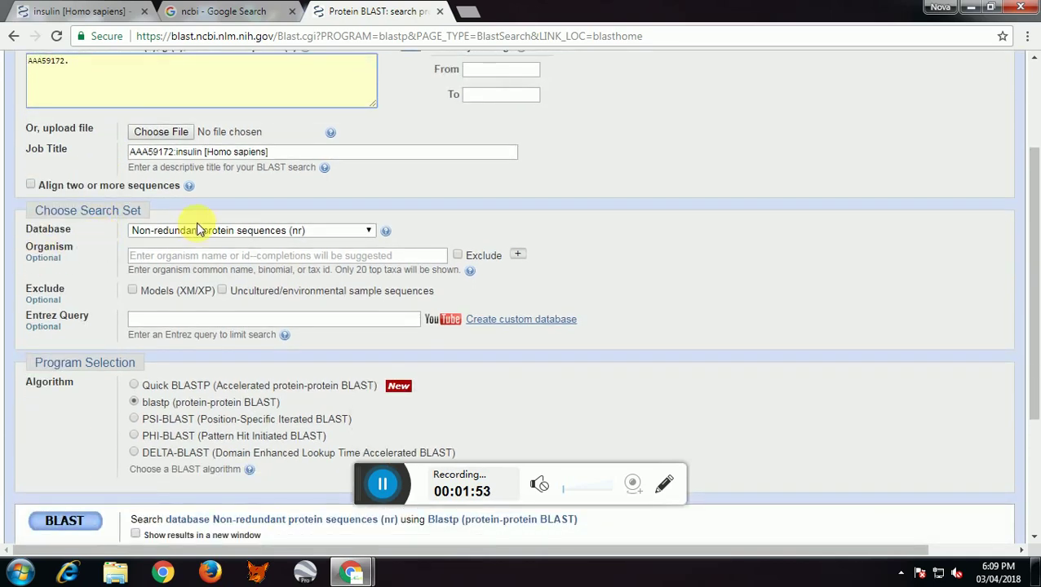
{"action": "left_click", "coordinate": [298, 153]}
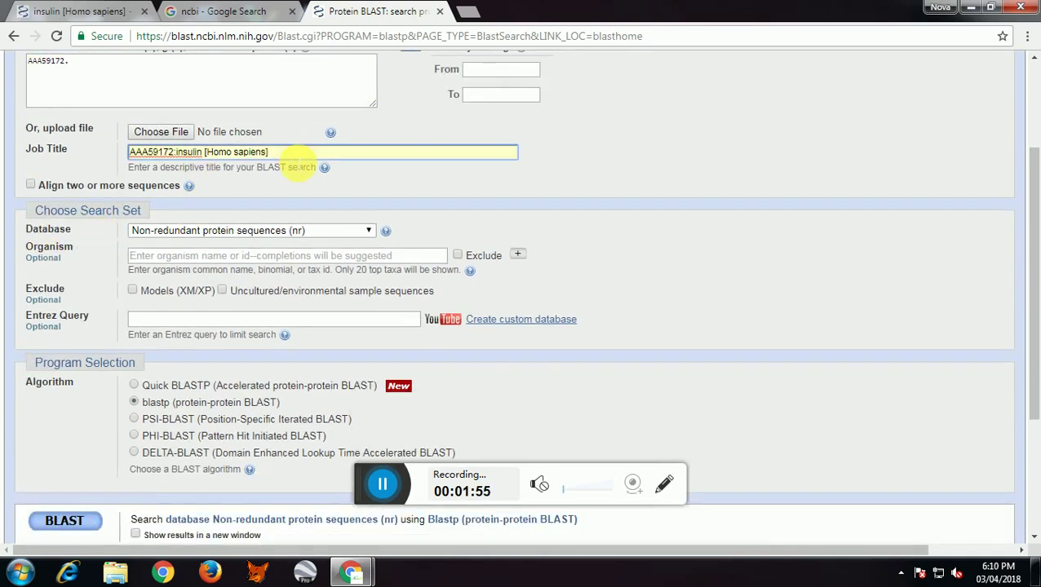
{"action": "key", "text": "BackSpace"}
{"action": "key", "text": "BackSpace"}
{"action": "key", "text": "BackSpace"}
{"action": "key", "text": "BackSpace"}
{"action": "key", "text": "BackSpace"}
{"action": "key", "text": "BackSpace"}
{"action": "key", "text": "BackSpace"}
{"action": "key", "text": "BackSpace"}
{"action": "key", "text": "BackSpace"}
{"action": "key", "text": "BackSpace"}
{"action": "key", "text": "BackSpace"}
{"action": "key", "text": "BackSpace"}
{"action": "key", "text": "BackSpace"}
{"action": "key", "text": "BackSpace"}
{"action": "key", "text": "BackSpace"}
{"action": "key", "text": "BackSpace"}
{"action": "key", "text": "BackSpace"}
{"action": "key", "text": "BackSpace"}
{"action": "key", "text": "BackSpace"}
{"action": "key", "text": "BackSpace"}
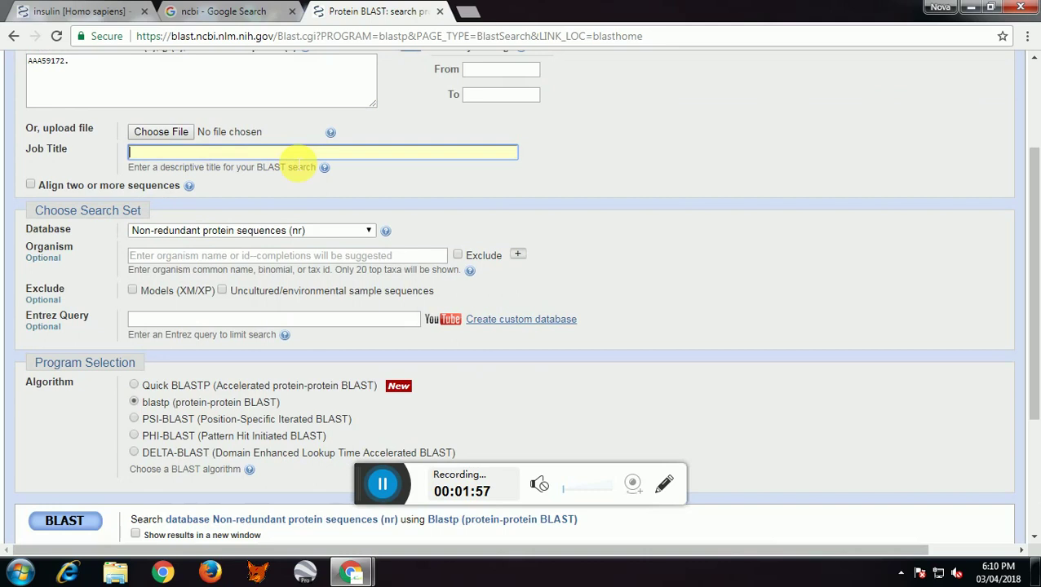
{"action": "type", "text": "Insulin Prot"}
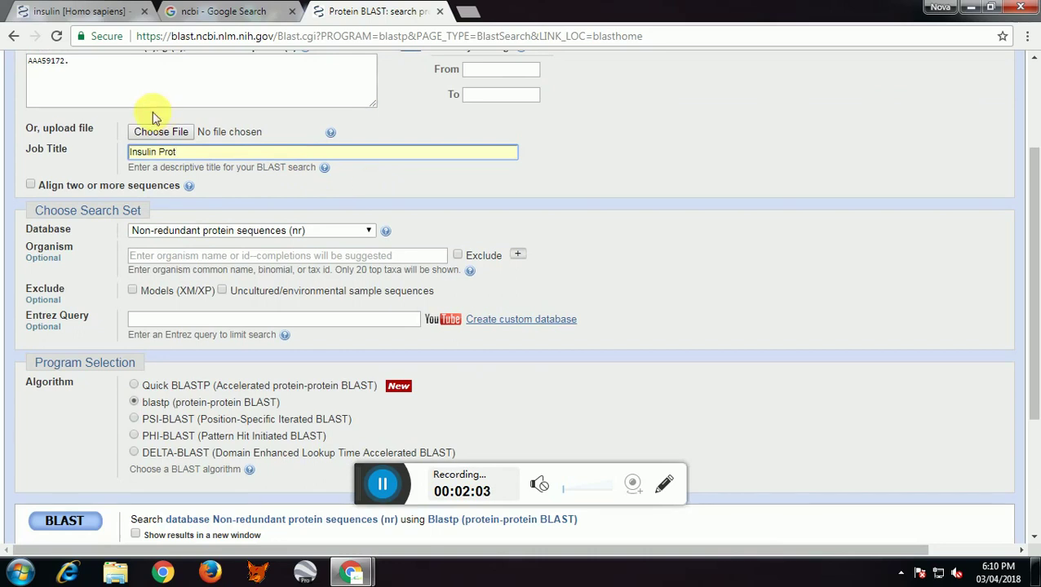
- Remove the trailing period from the query accession and choose Non-redundant protein sequences (nr) as the database
{"action": "left_click", "coordinate": [96, 71]}
{"action": "key", "text": "BackSpace"}
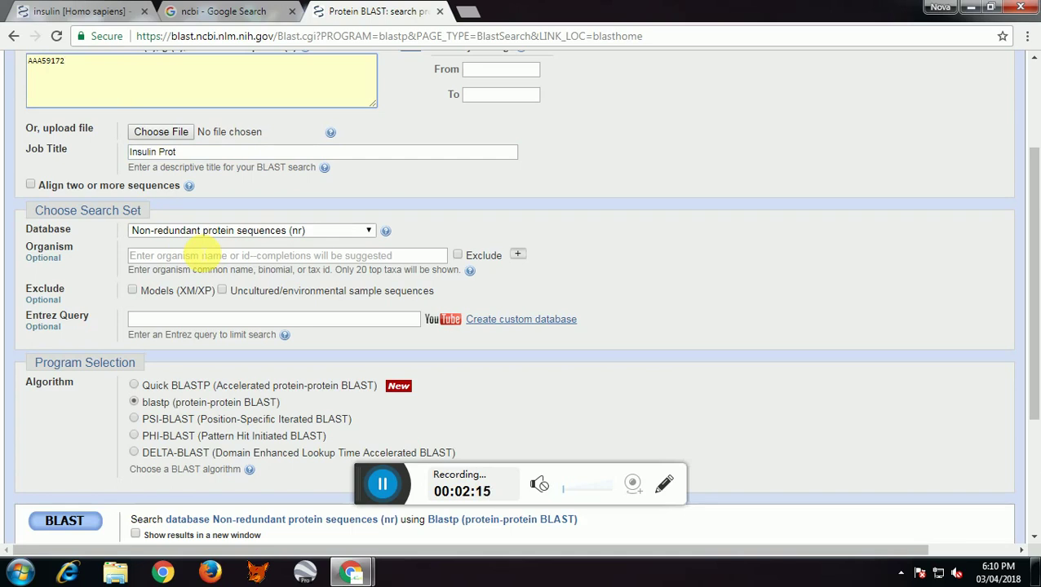
{"action": "left_click", "coordinate": [235, 230]}
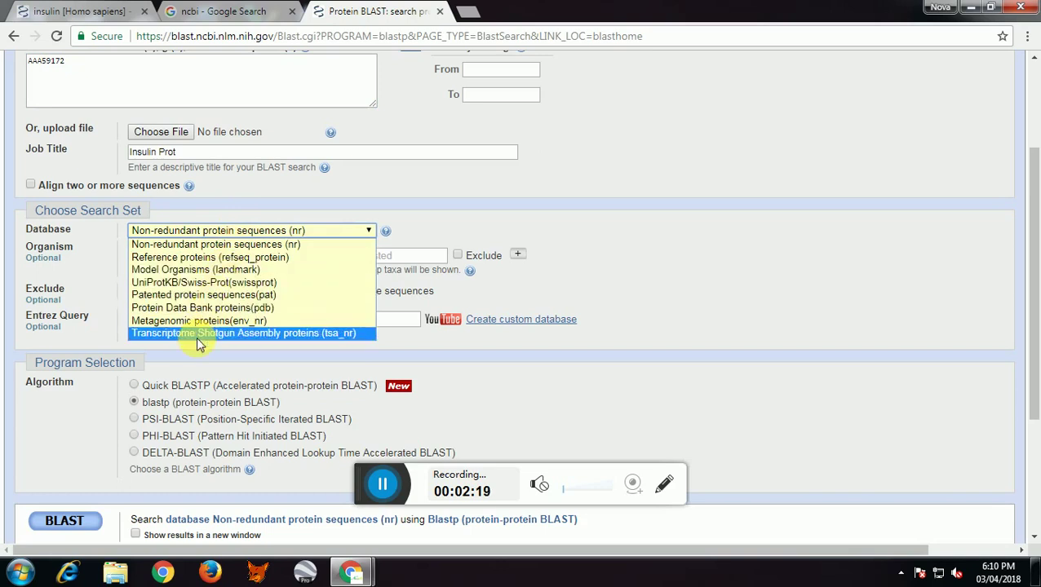
{"action": "left_click", "coordinate": [206, 244]}
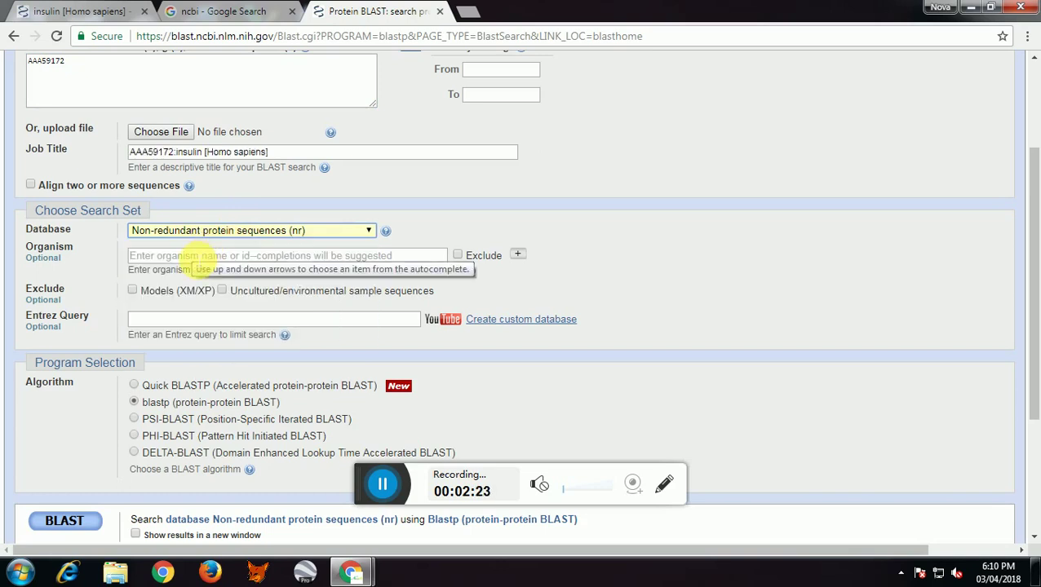
- Set the search organism to Homo sapiens (taxid:9606)
{"action": "left_click", "coordinate": [199, 257]}
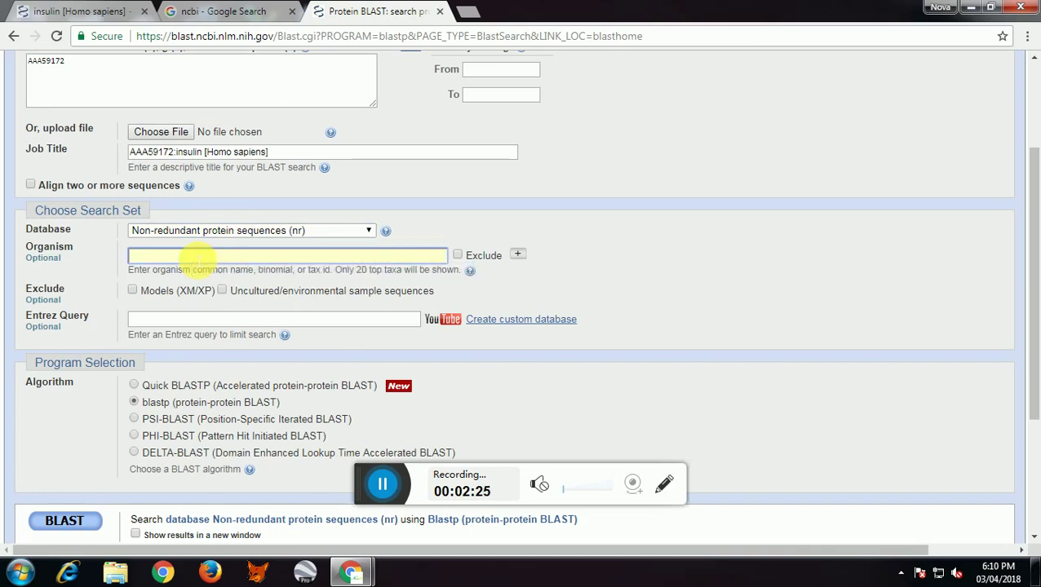
{"action": "type", "text": "Homo sapiens (taxid:9606"}
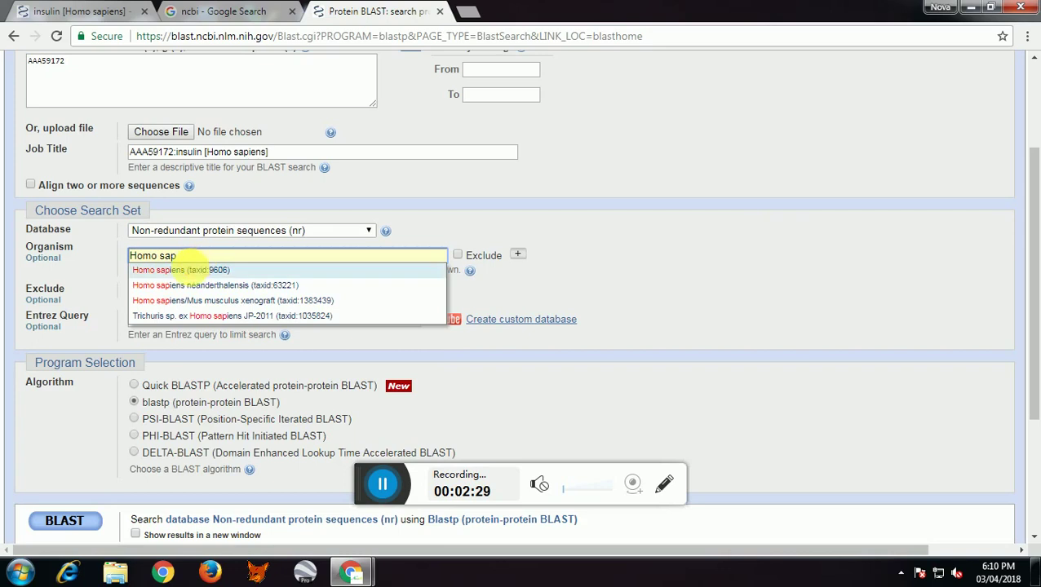
{"action": "left_click", "coordinate": [186, 270]}
{"action": "left_click", "coordinate": [458, 255]}
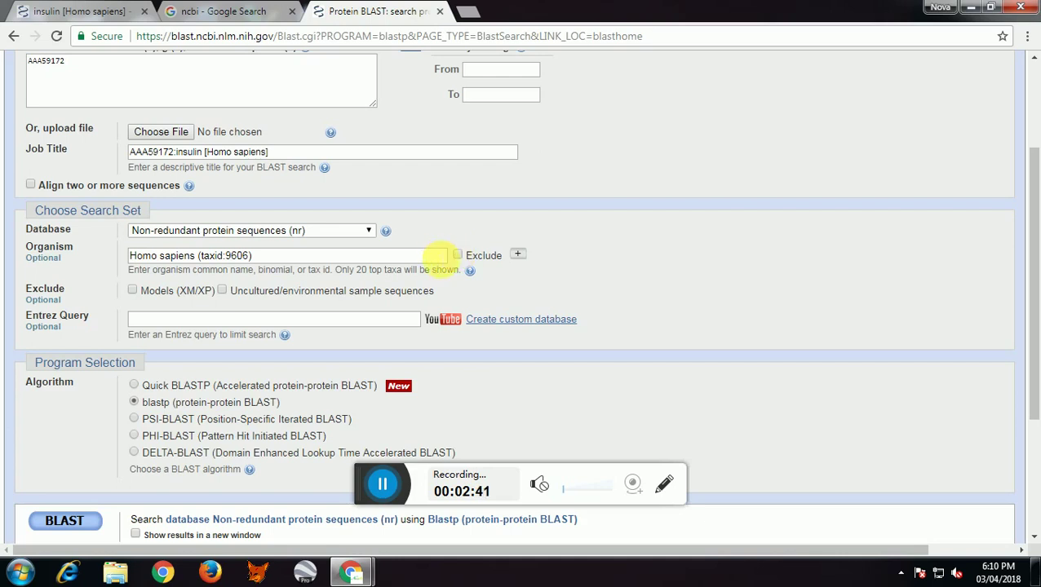
- Clear the organism restriction so the search covers all organisms
{"action": "left_click", "coordinate": [408, 259]}
{"action": "key", "text": "BackSpace"}
{"action": "key", "text": "BackSpace"}
{"action": "key", "text": "BackSpace"}
{"action": "key", "text": "BackSpace"}
{"action": "key", "text": "BackSpace"}
{"action": "key", "text": "BackSpace"}
{"action": "key", "text": "BackSpace"}
{"action": "key", "text": "BackSpace"}
{"action": "key", "text": "BackSpace"}
{"action": "key", "text": "BackSpace"}
{"action": "key", "text": "BackSpace"}
{"action": "key", "text": "BackSpace"}
{"action": "key", "text": "BackSpace"}
{"action": "key", "text": "BackSpace"}
{"action": "key", "text": "BackSpace"}
{"action": "key", "text": "BackSpace"}
{"action": "key", "text": "BackSpace"}
{"action": "key", "text": "BackSpace"}
{"action": "key", "text": "BackSpace"}
{"action": "key", "text": "BackSpace"}
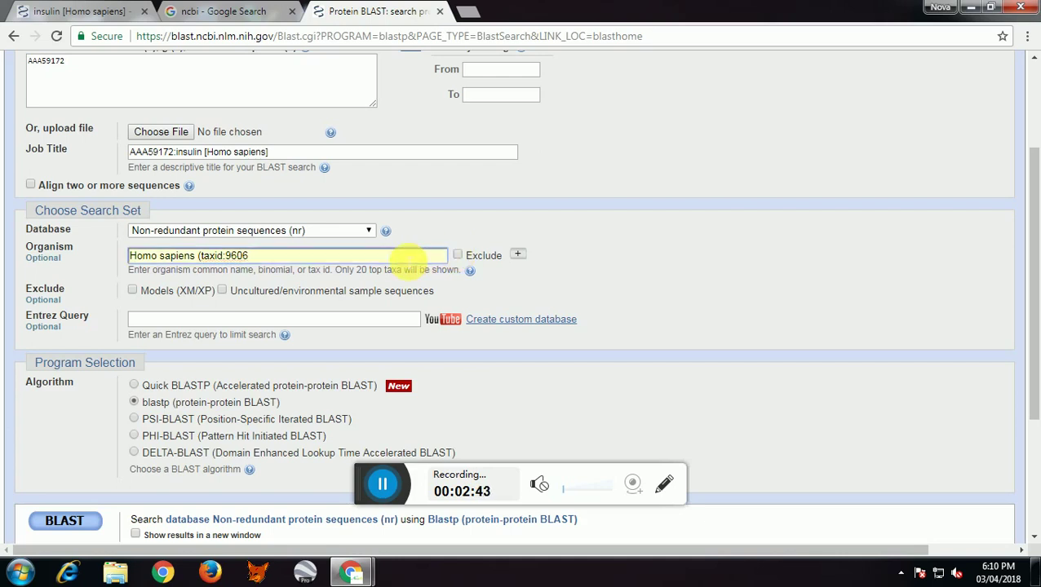
{"action": "key", "text": "BackSpace"}
{"action": "key", "text": "BackSpace"}
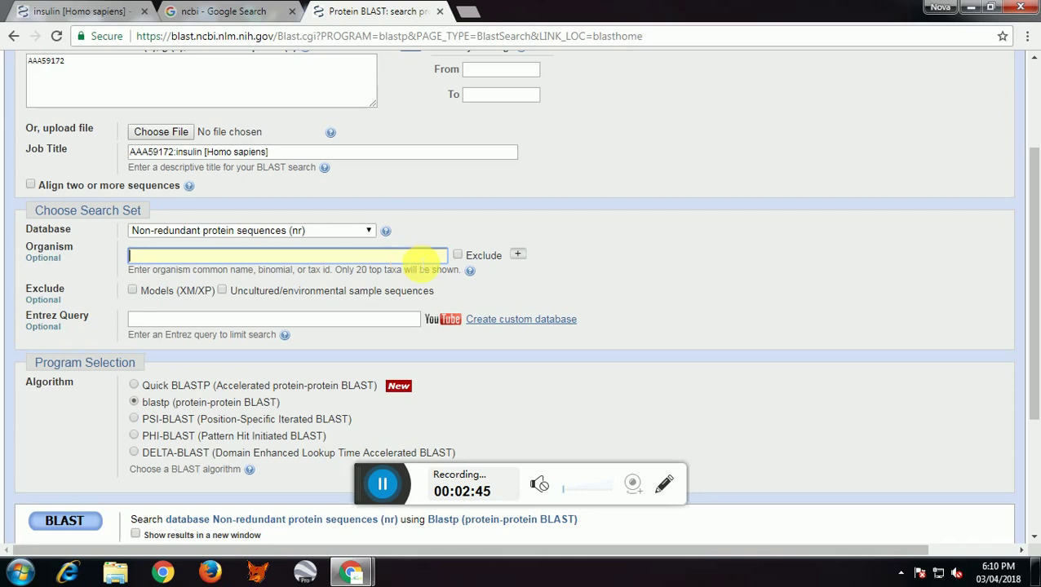
- Run the search with the Quick BLASTP (Accelerated protein-protein BLAST) algorithm, showing the results in a new window
{"action": "scroll", "coordinate": [573, 292], "scroll_direction": "down", "scroll_amount": 1}
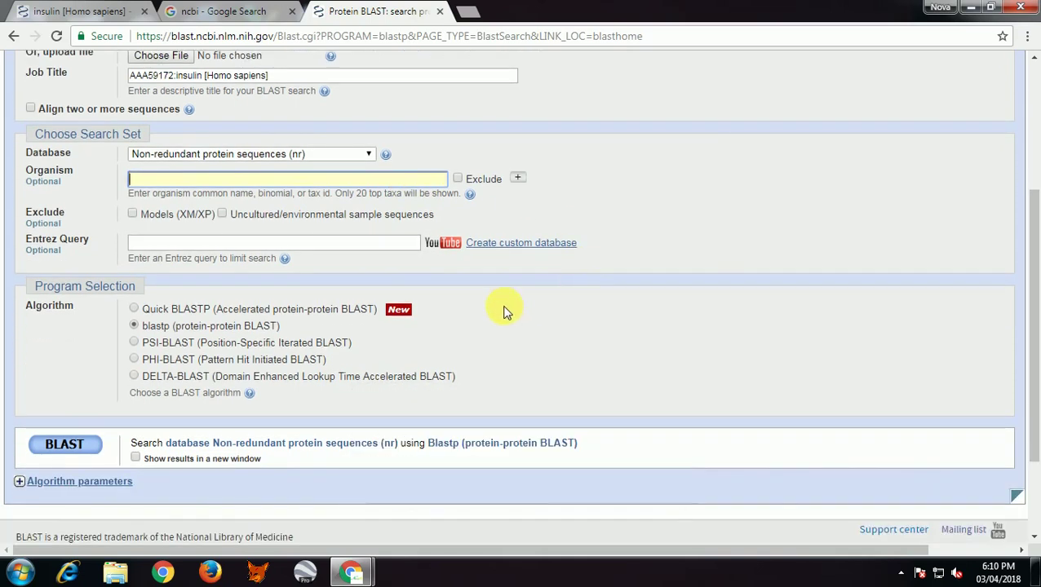
{"action": "left_click", "coordinate": [133, 310]}
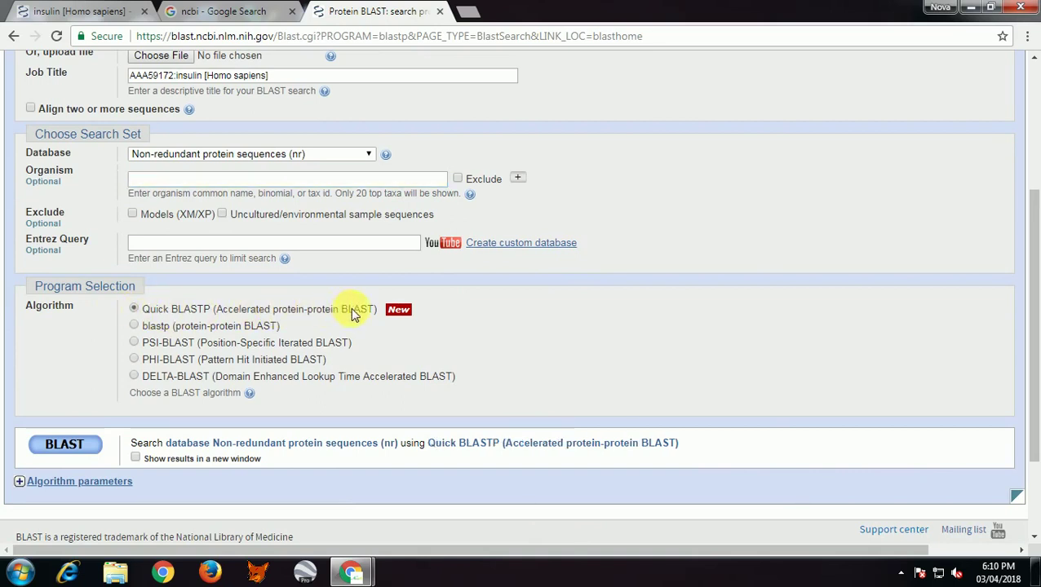
{"action": "left_click", "coordinate": [135, 458]}
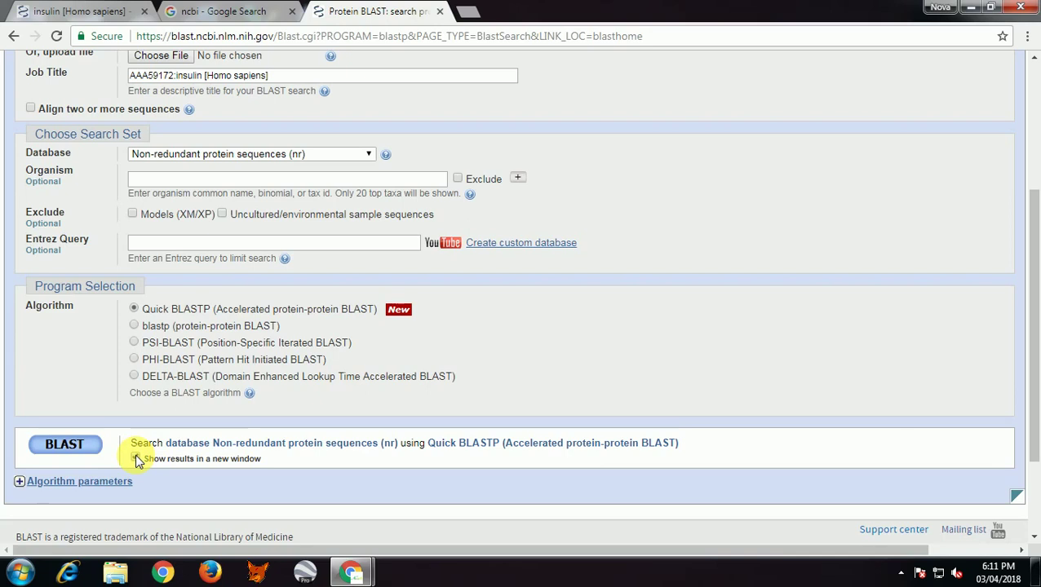
{"action": "left_click", "coordinate": [88, 449]}
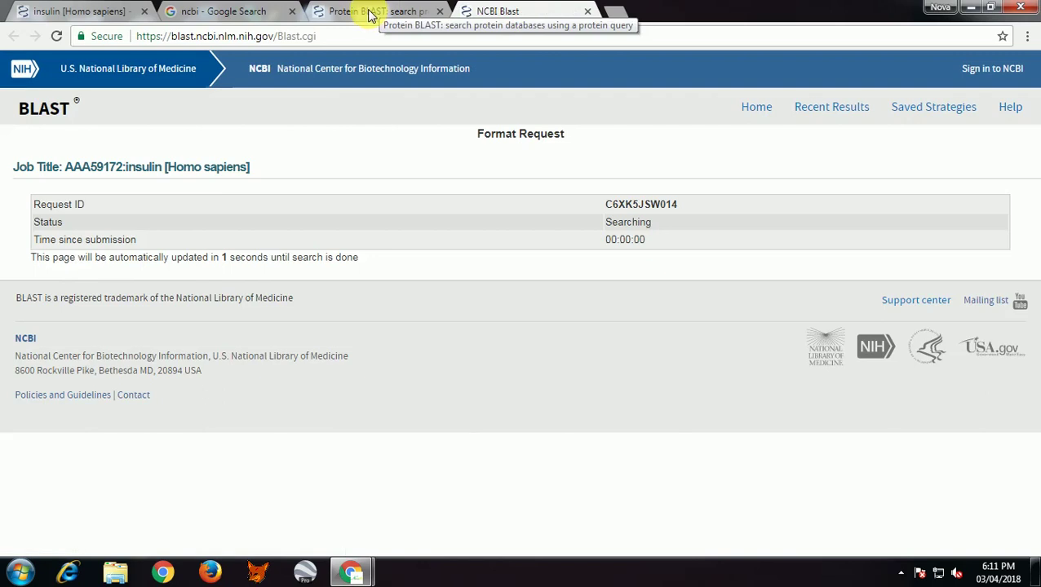
- Return to the Protein BLAST form and run the same query with the blastp (protein-protein BLAST) algorithm
{"action": "left_click", "coordinate": [369, 14]}
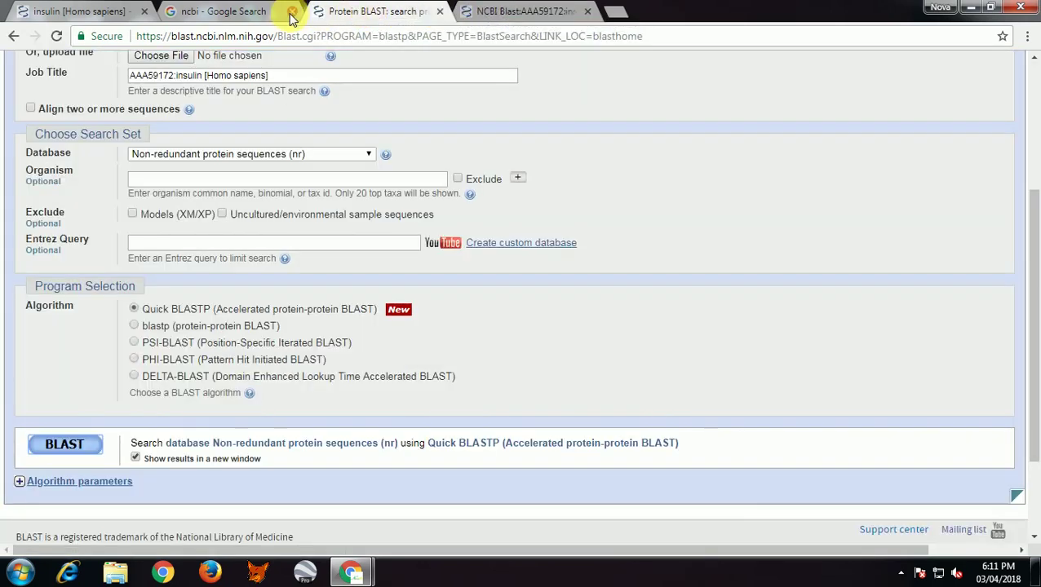
{"action": "left_click", "coordinate": [134, 328]}
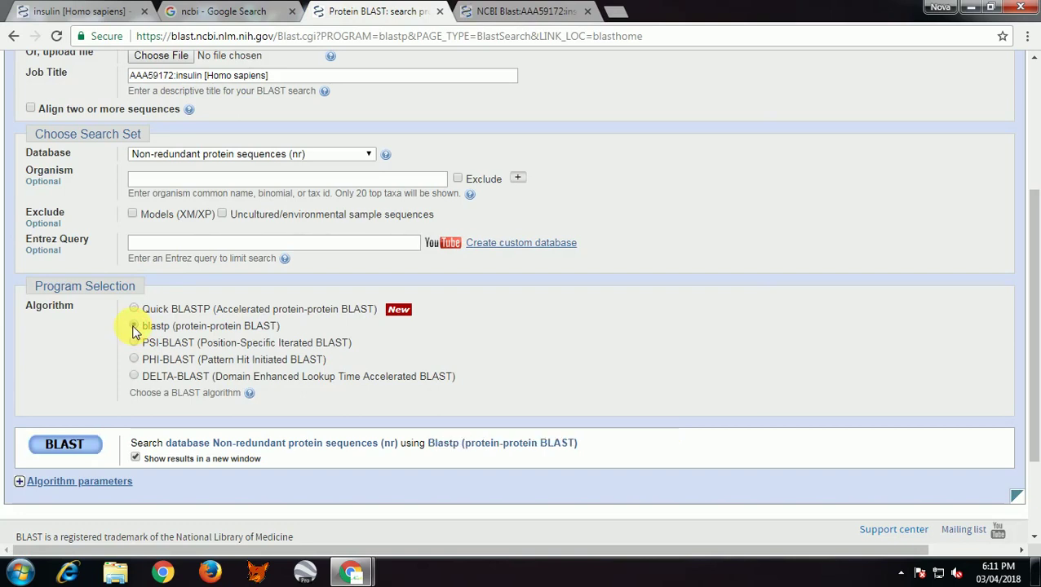
{"action": "left_click", "coordinate": [65, 446]}
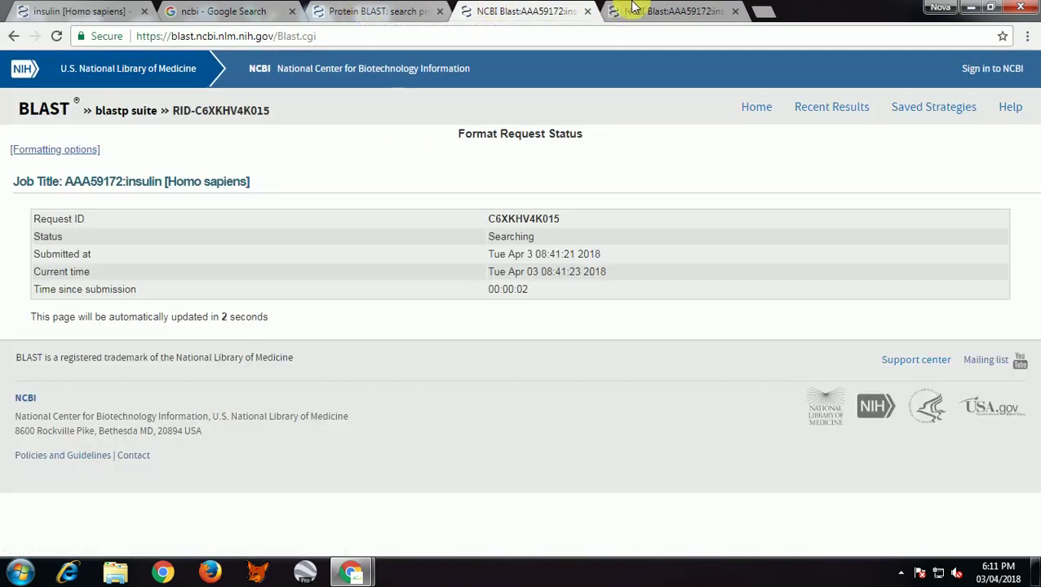
- Review the Quick BLASTP results for AAA59172, covering the query details, database, program and putative conserved domains
{"action": "left_click", "coordinate": [640, 9]}
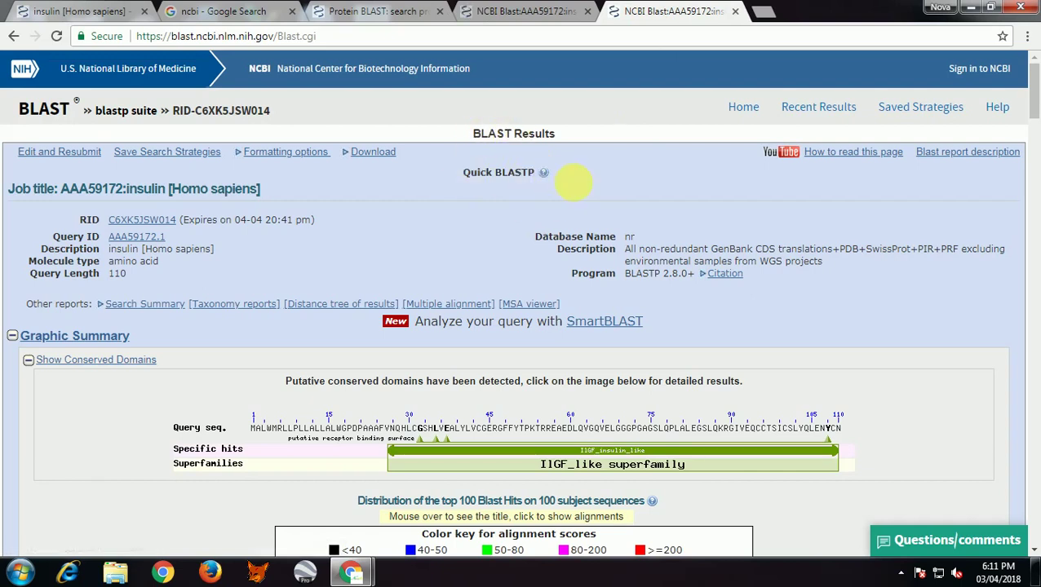
{"action": "scroll", "coordinate": [590, 196], "scroll_direction": "down", "scroll_amount": 1}
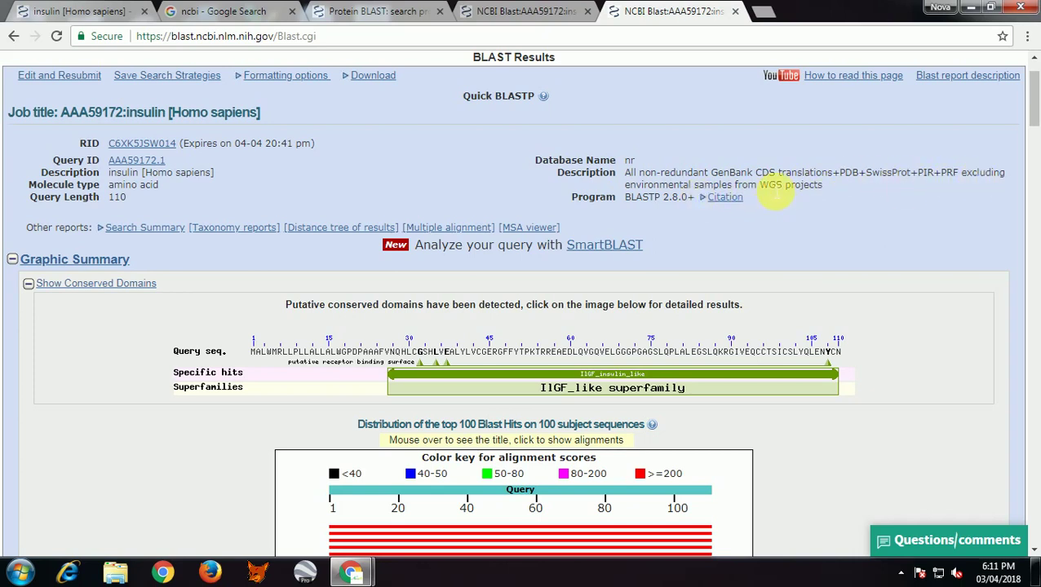
{"action": "scroll", "coordinate": [584, 144], "scroll_direction": "down", "scroll_amount": 1}
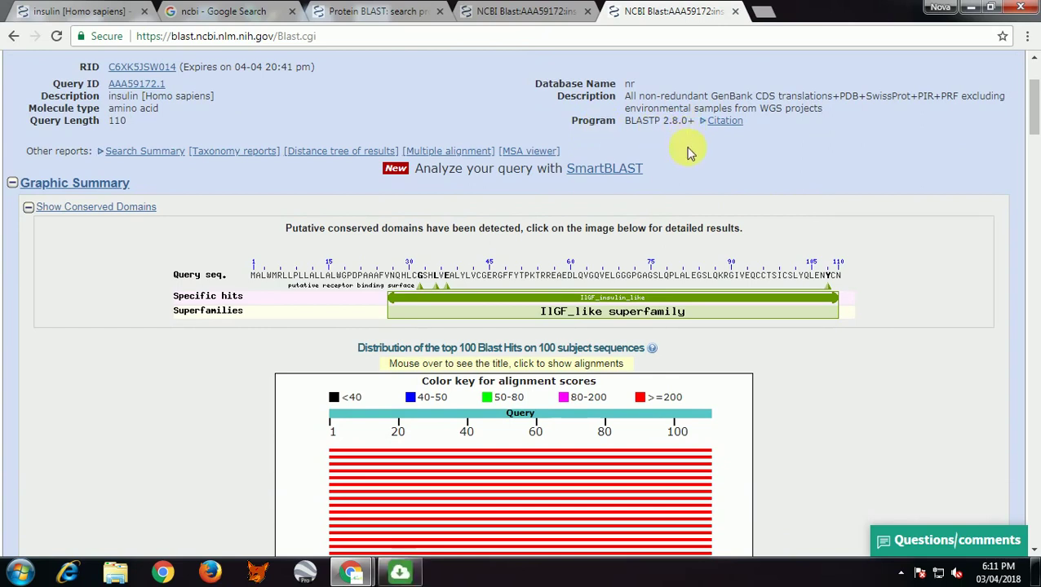
{"action": "scroll", "coordinate": [677, 173], "scroll_direction": "down", "scroll_amount": 1}
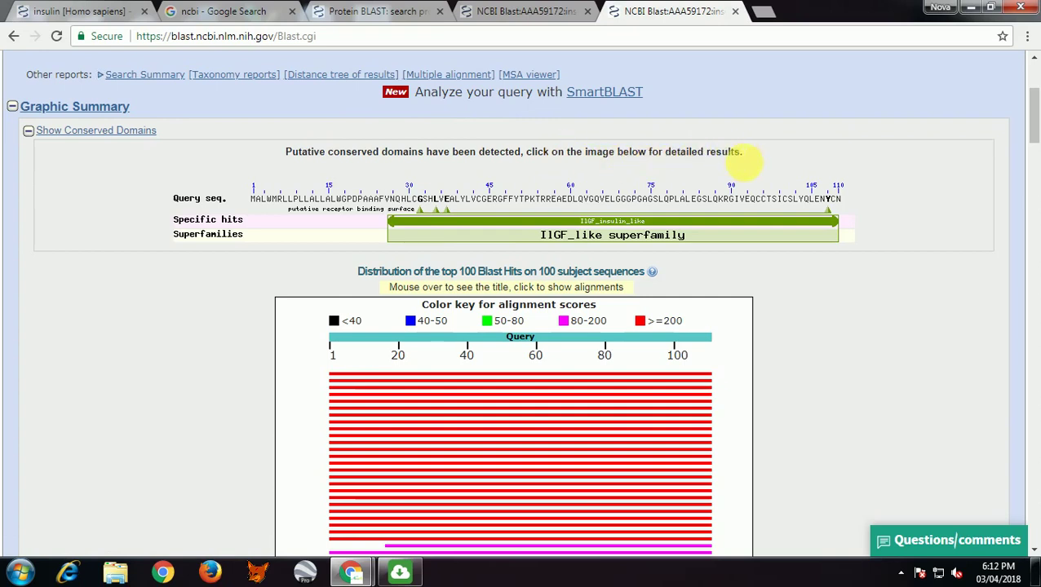
{"action": "scroll", "coordinate": [767, 228], "scroll_direction": "down", "scroll_amount": 1}
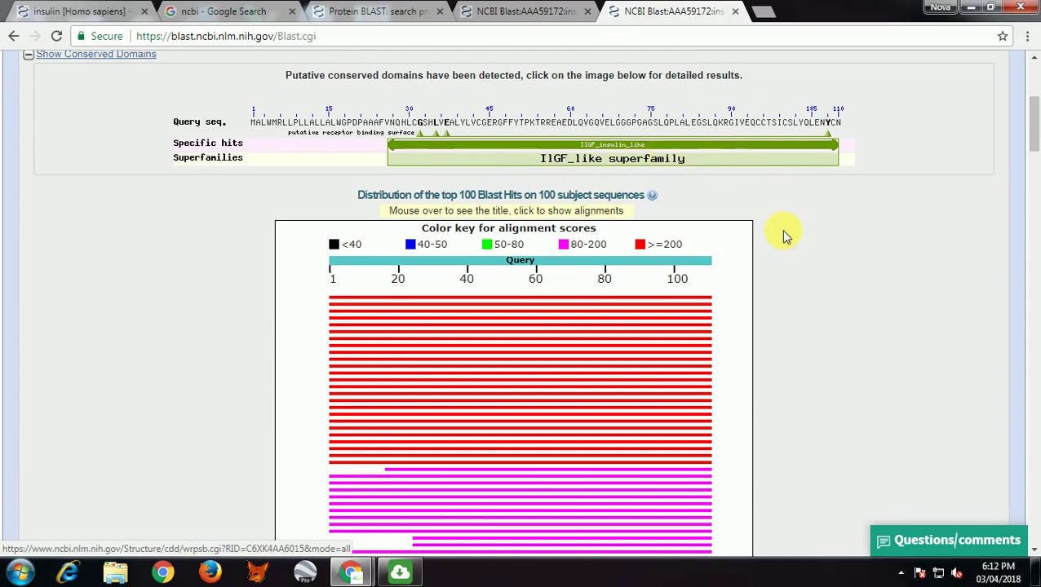
{"action": "scroll", "coordinate": [788, 240], "scroll_direction": "down", "scroll_amount": 1}
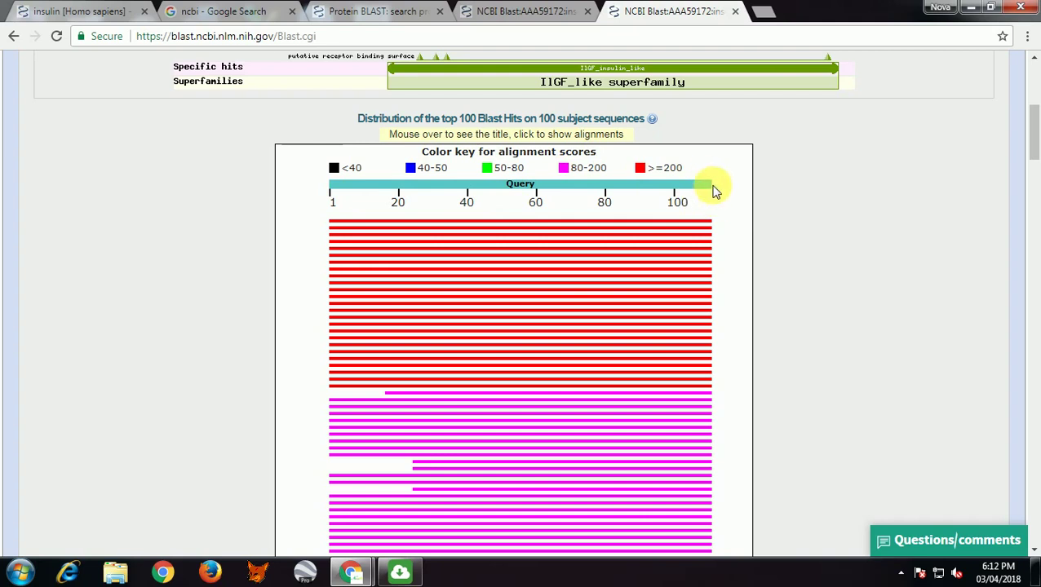
{"action": "scroll", "coordinate": [702, 211], "scroll_direction": "up", "scroll_amount": 2}
{"action": "scroll", "coordinate": [702, 214], "scroll_direction": "up", "scroll_amount": 1}
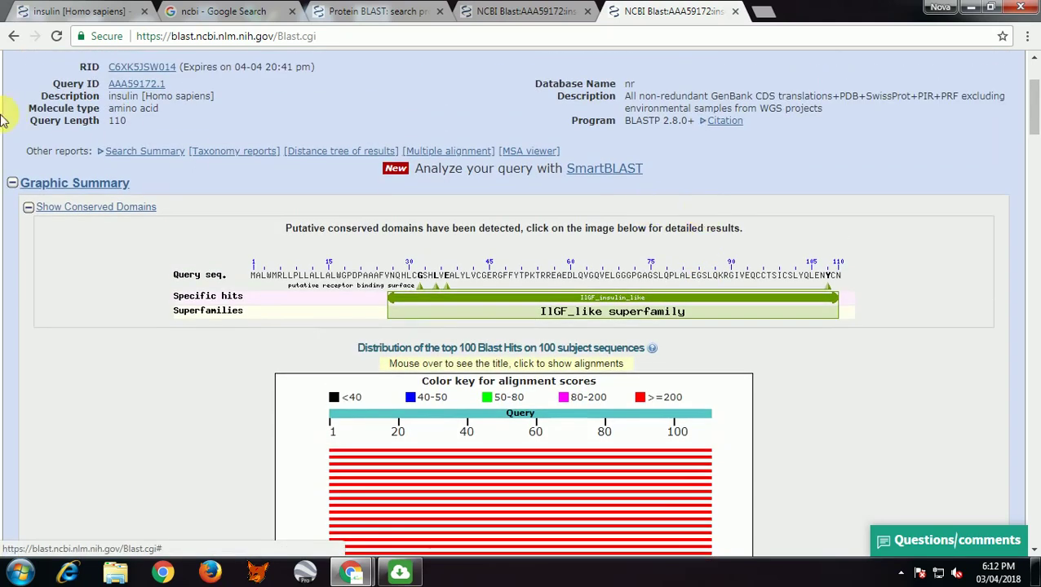
- Compare the hit bars in the distribution of the top 100 BLAST hits with the color key for alignment scores
{"action": "scroll", "coordinate": [773, 205], "scroll_direction": "down", "scroll_amount": 1}
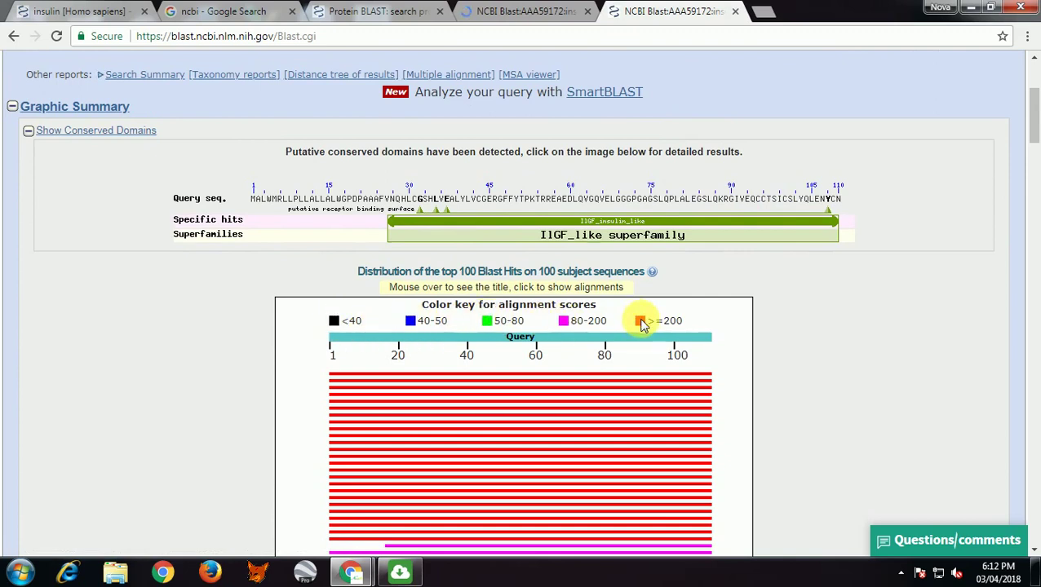
{"action": "scroll", "coordinate": [642, 325], "scroll_direction": "down", "scroll_amount": 1}
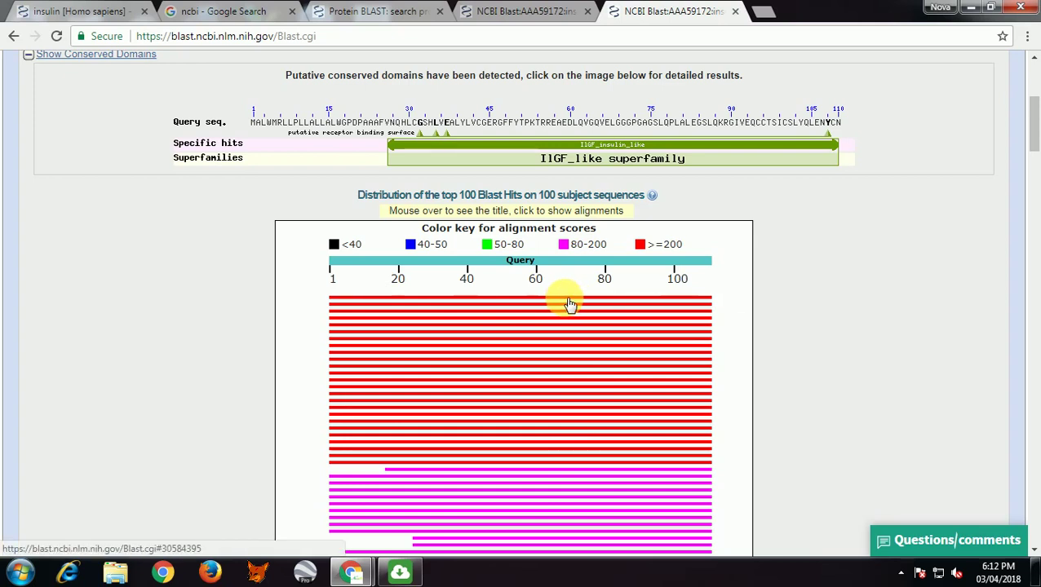
{"action": "mouse_move", "coordinate": [569, 304]}
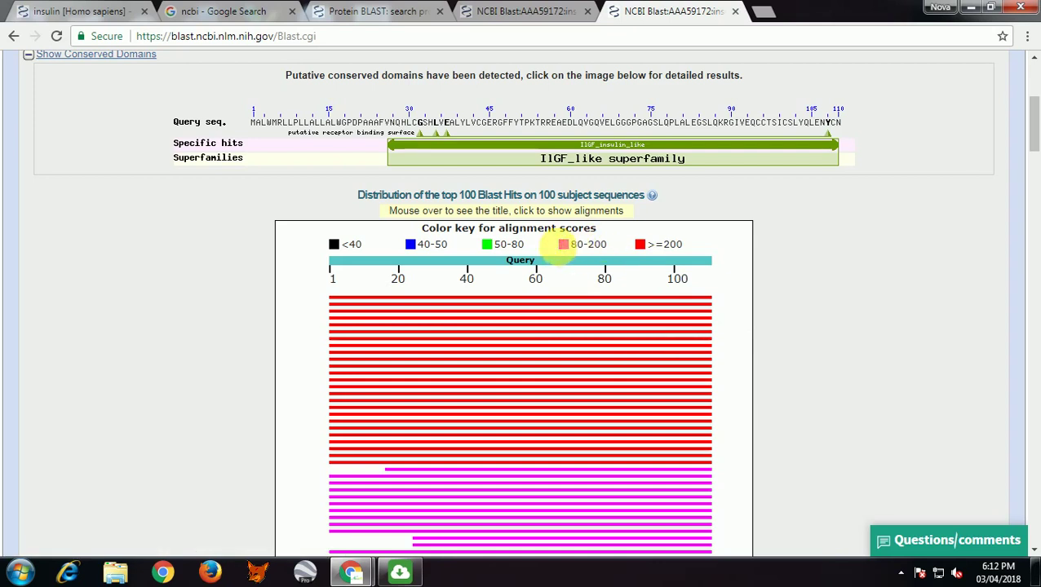
{"action": "scroll", "coordinate": [569, 278], "scroll_direction": "down", "scroll_amount": 2}
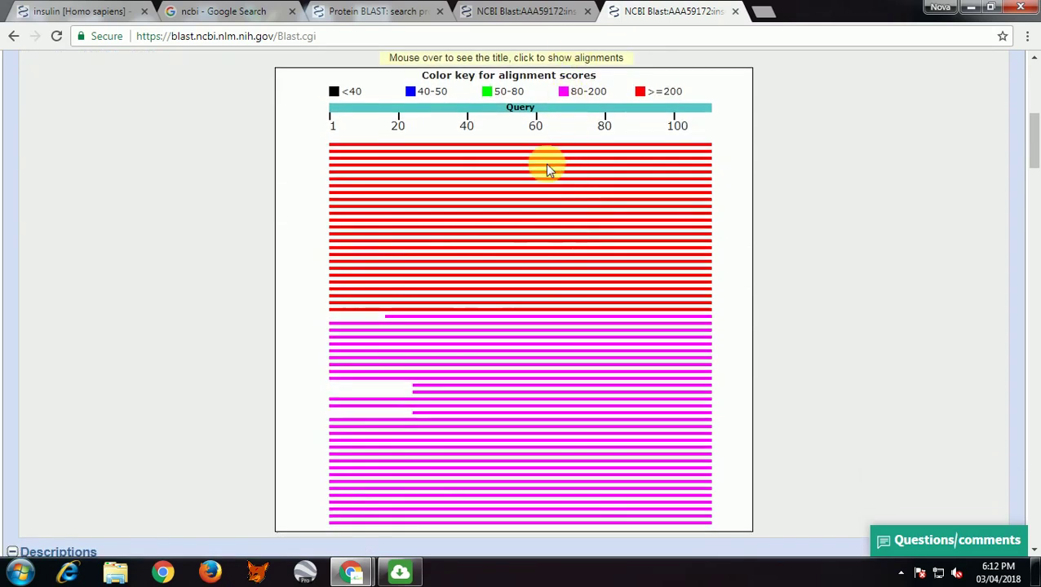
{"action": "mouse_move", "coordinate": [477, 324]}
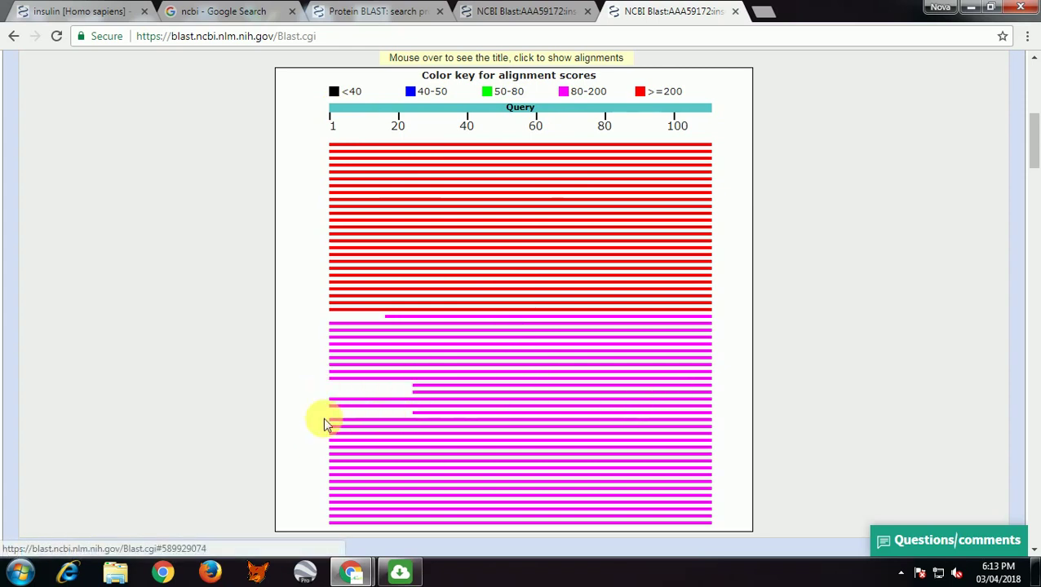
- Review the scores, E values and identities in the Descriptions table and open the alignment for Homo sapiens insulin [synthetic construct]
{"action": "scroll", "coordinate": [452, 400], "scroll_direction": "down", "scroll_amount": 5}
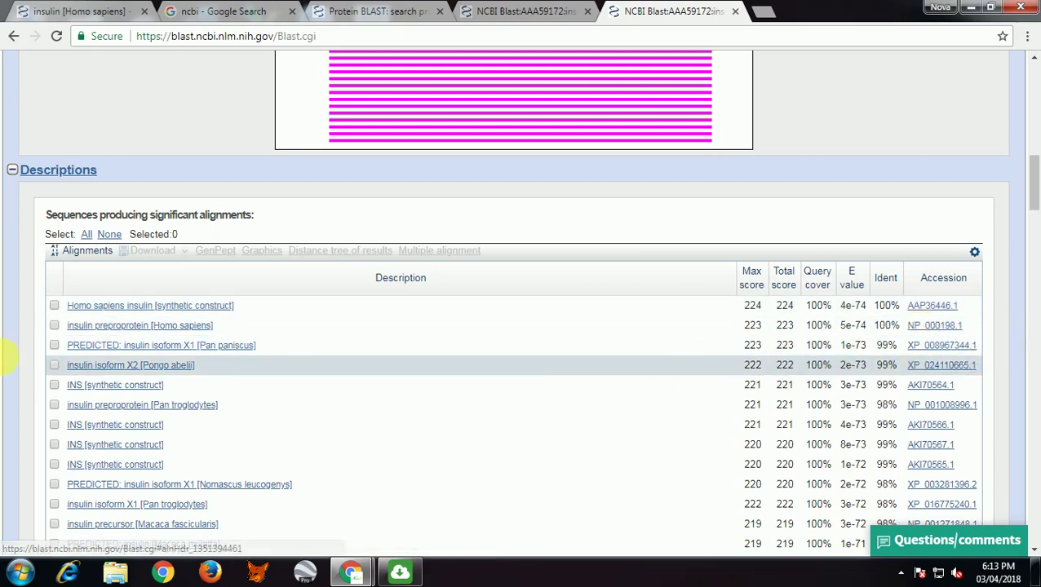
{"action": "scroll", "coordinate": [372, 327], "scroll_direction": "down", "scroll_amount": 2}
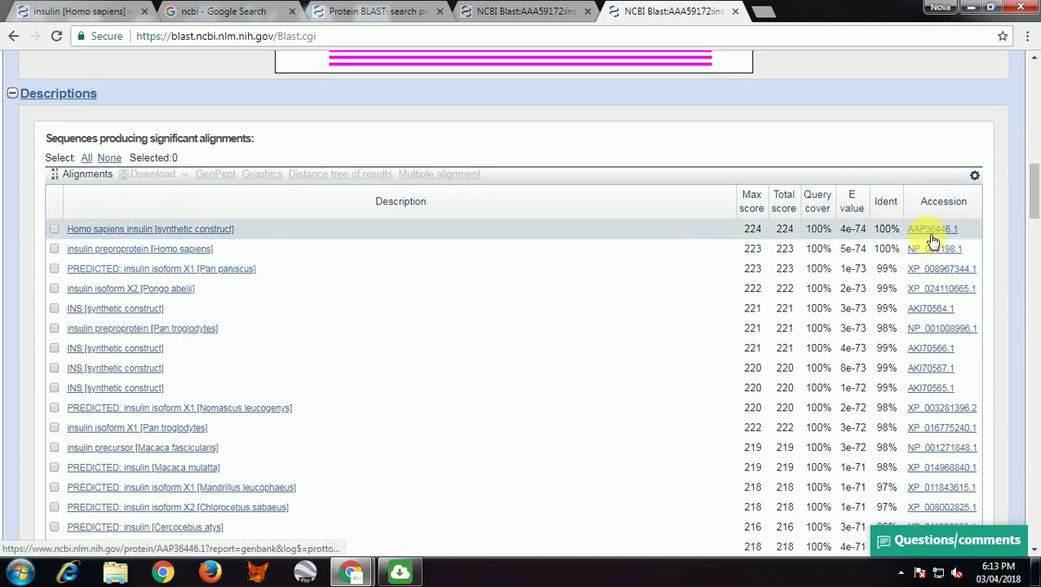
{"action": "left_click", "coordinate": [136, 232]}
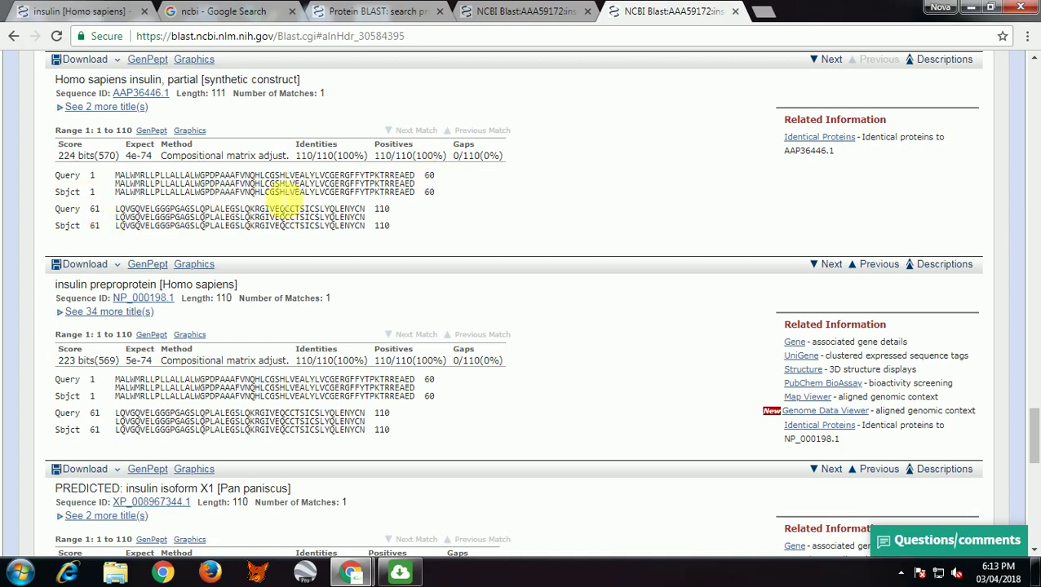
- Return to the Graphic Summary and open the alignment for the PREDICTED: insulin [Pteropus alecto] hit
{"action": "scroll", "coordinate": [325, 247], "scroll_direction": "up", "scroll_amount": 3}
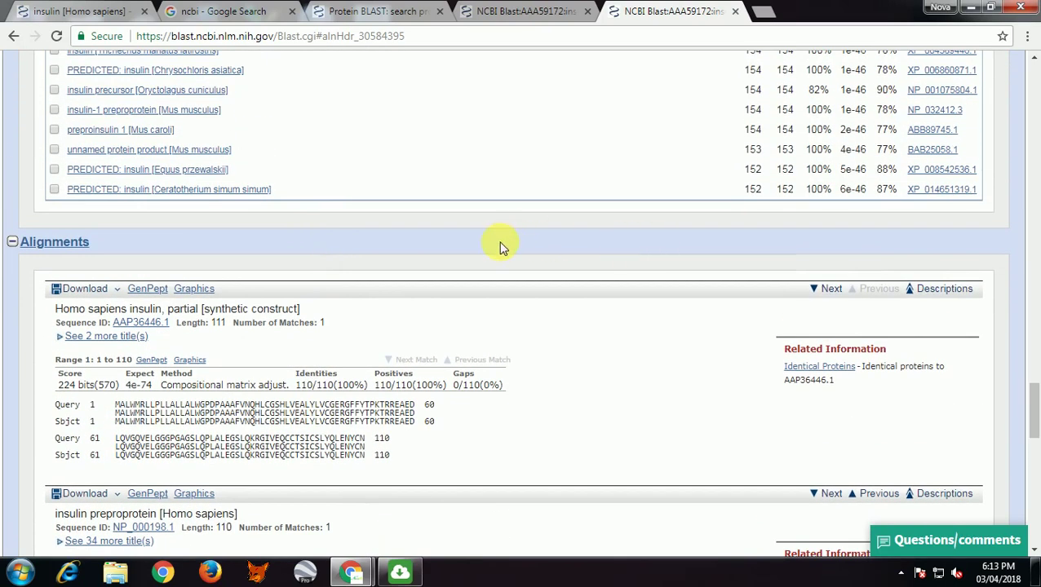
{"action": "scroll", "coordinate": [500, 247], "scroll_direction": "up", "scroll_amount": 12}
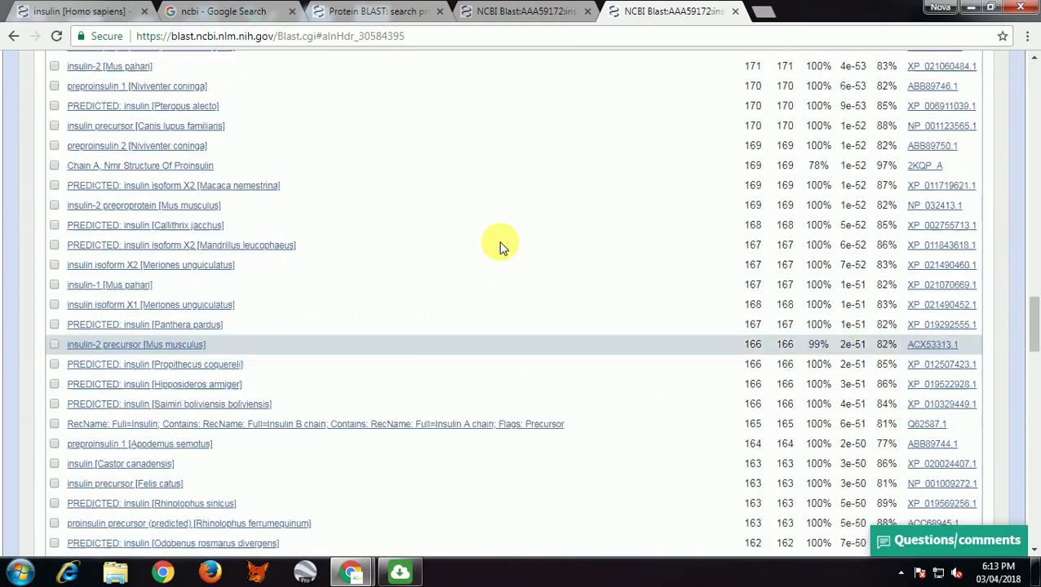
{"action": "scroll", "coordinate": [501, 247], "scroll_direction": "up", "scroll_amount": 12}
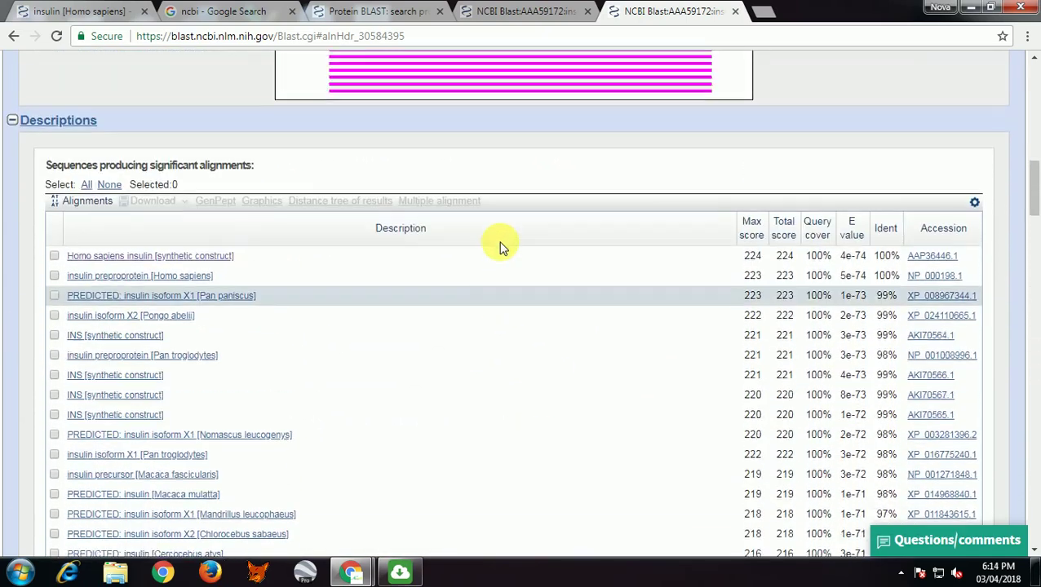
{"action": "scroll", "coordinate": [501, 247], "scroll_direction": "up", "scroll_amount": 3}
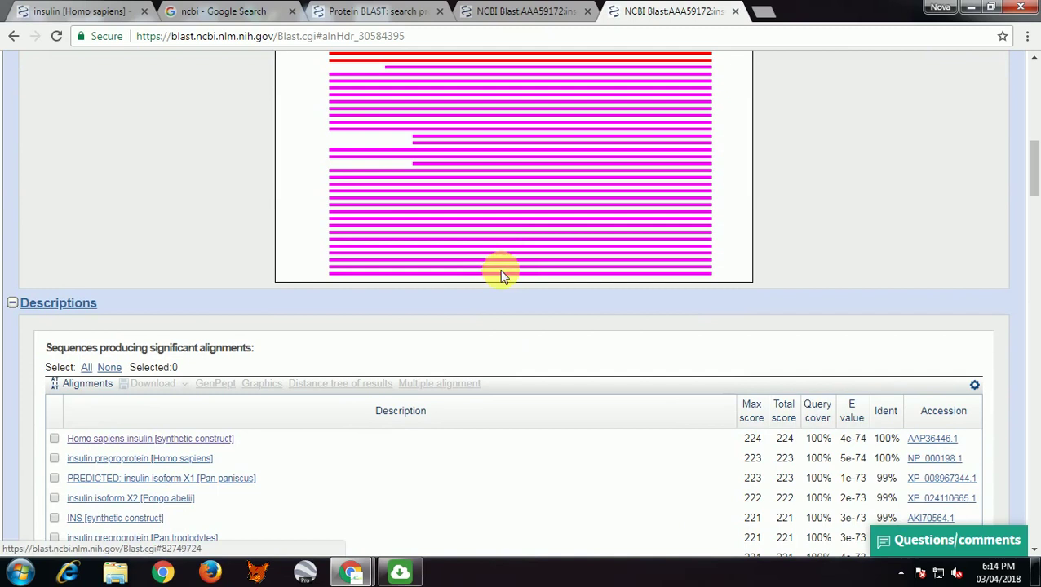
{"action": "mouse_move", "coordinate": [505, 281]}
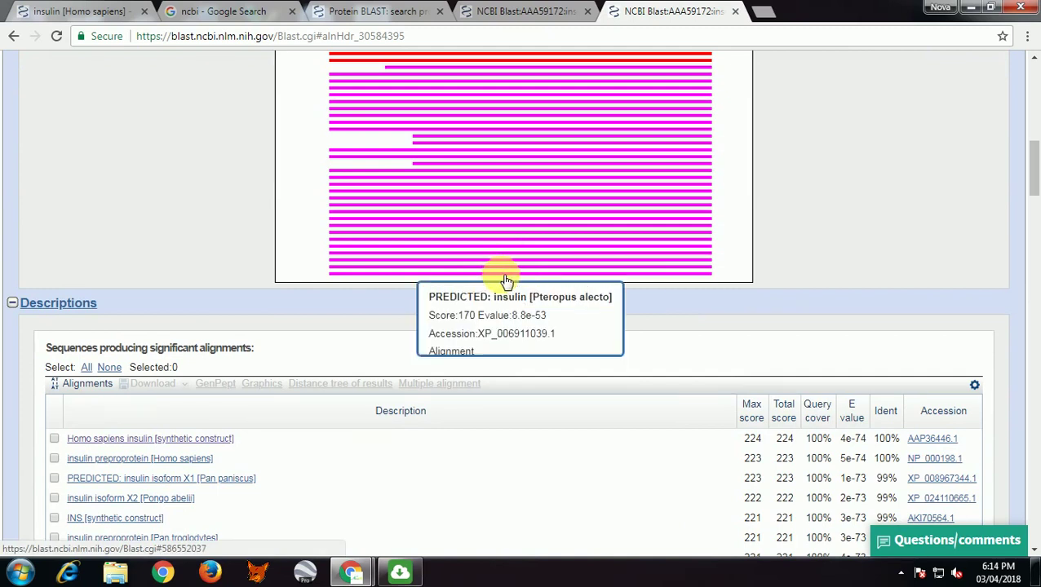
{"action": "left_click", "coordinate": [452, 354]}
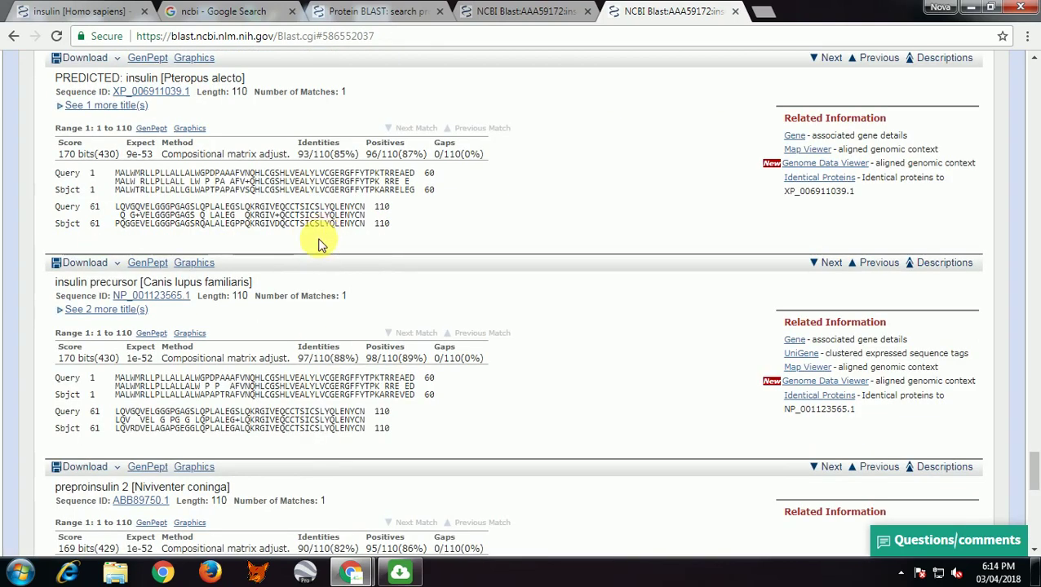
- Inspect the gap in the insulin isoform X2 [Macaca nemestrina] alignment, then return to the Descriptions table
{"action": "scroll", "coordinate": [320, 243], "scroll_direction": "down", "scroll_amount": 10}
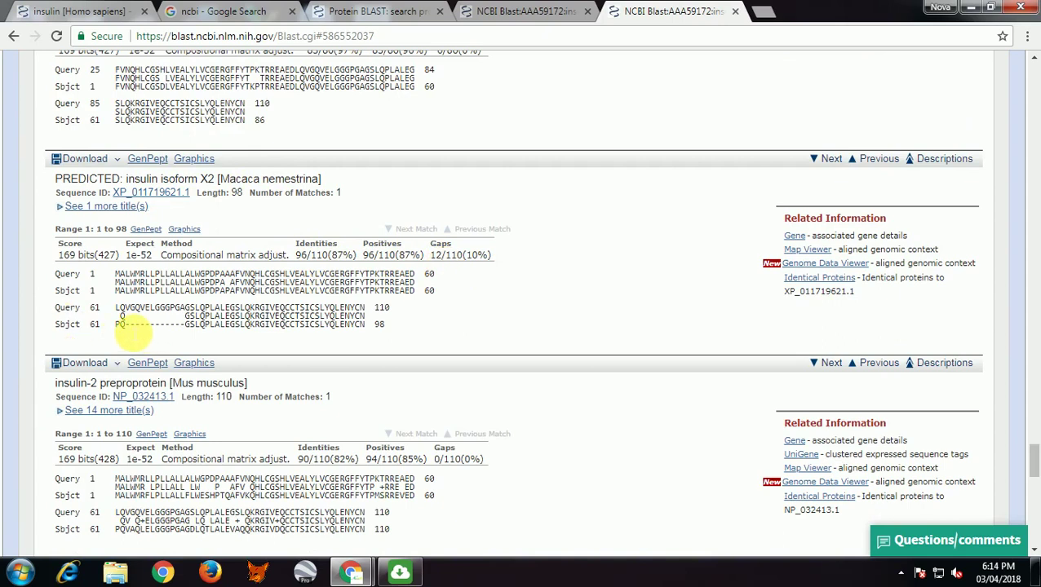
{"action": "left_click_drag", "start_coordinate": [121, 325], "coordinate": [181, 327]}
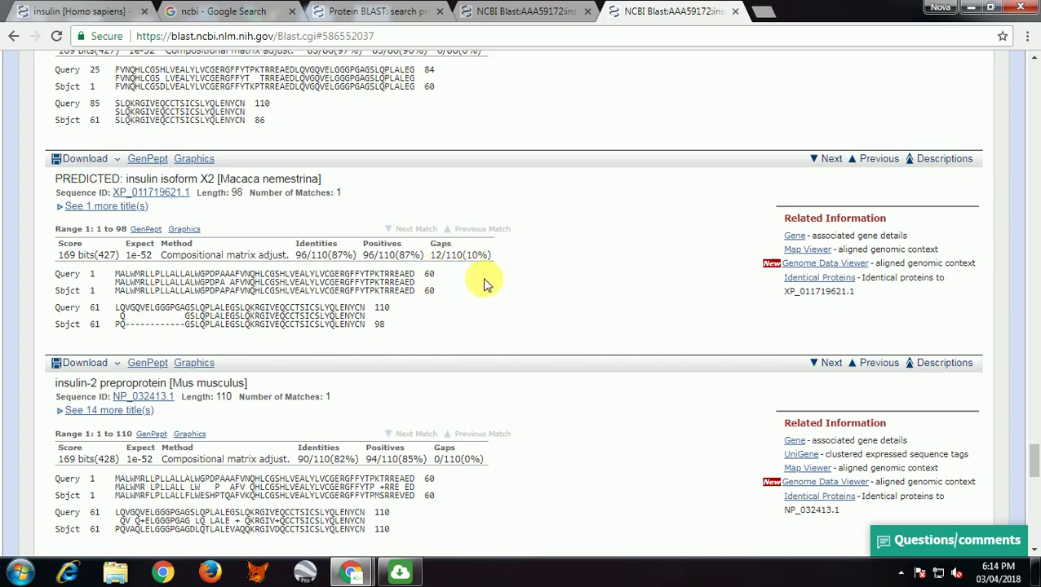
{"action": "left_click_drag", "start_coordinate": [1034, 463], "coordinate": [1019, 135]}
{"action": "left_click_drag", "start_coordinate": [1033, 364], "coordinate": [1034, 130]}
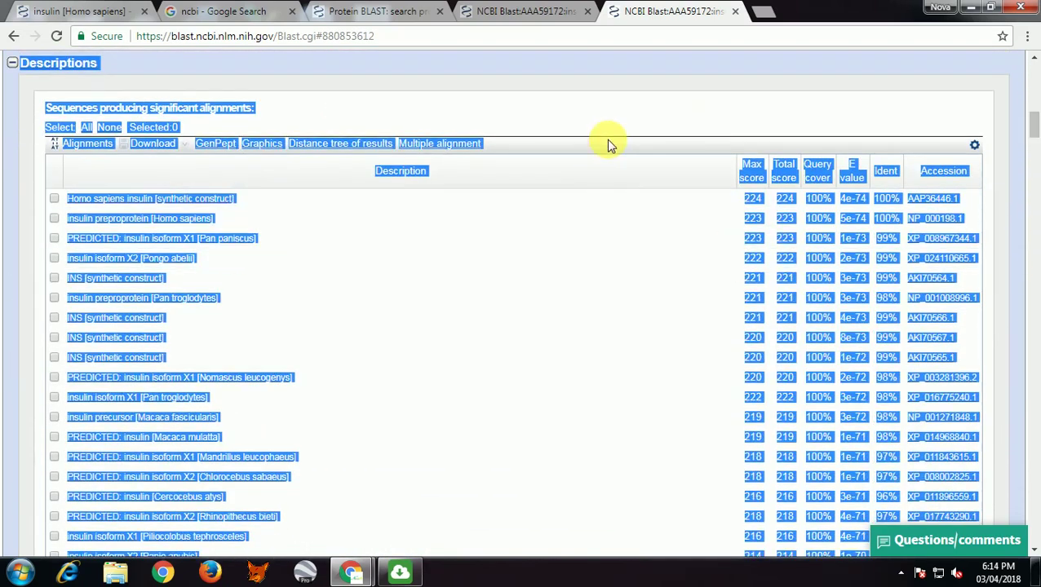
{"action": "left_click", "coordinate": [630, 137]}
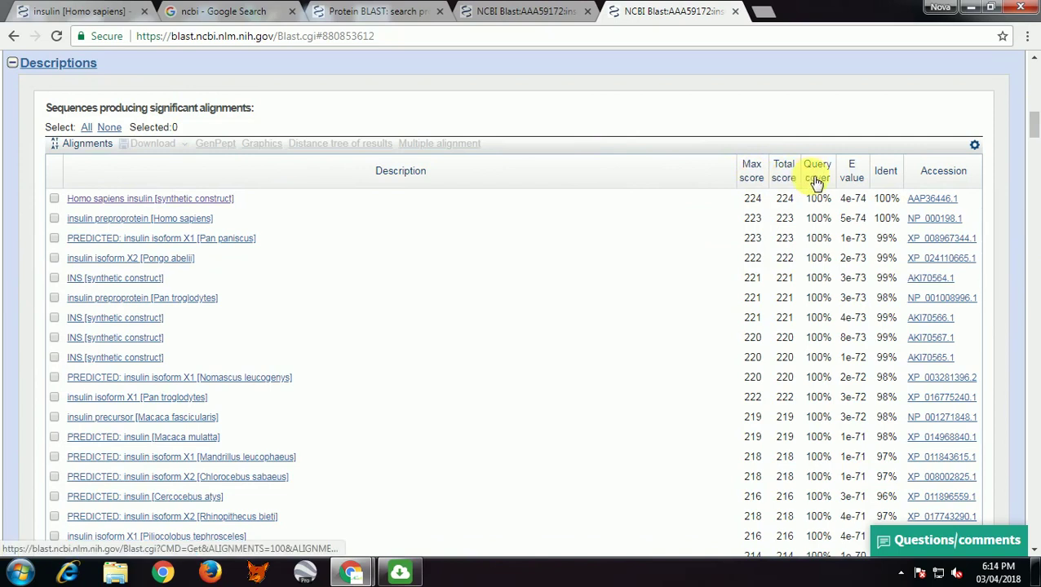
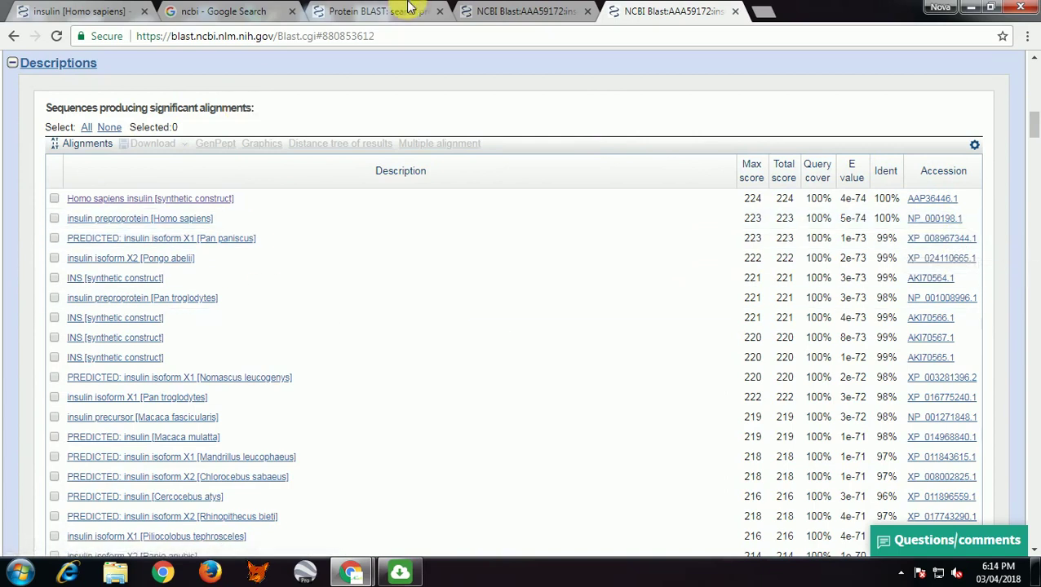
- Check the algorithm chosen on the Protein BLAST form, show the blastp results and close the Quick BLASTP results
{"action": "left_click", "coordinate": [524, 13]}
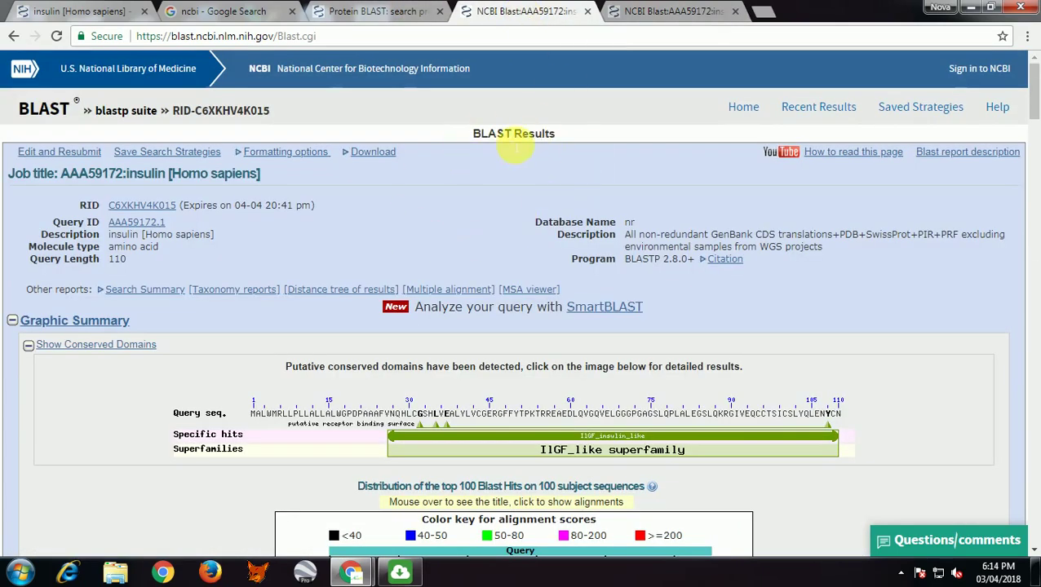
{"action": "left_click", "coordinate": [398, 13]}
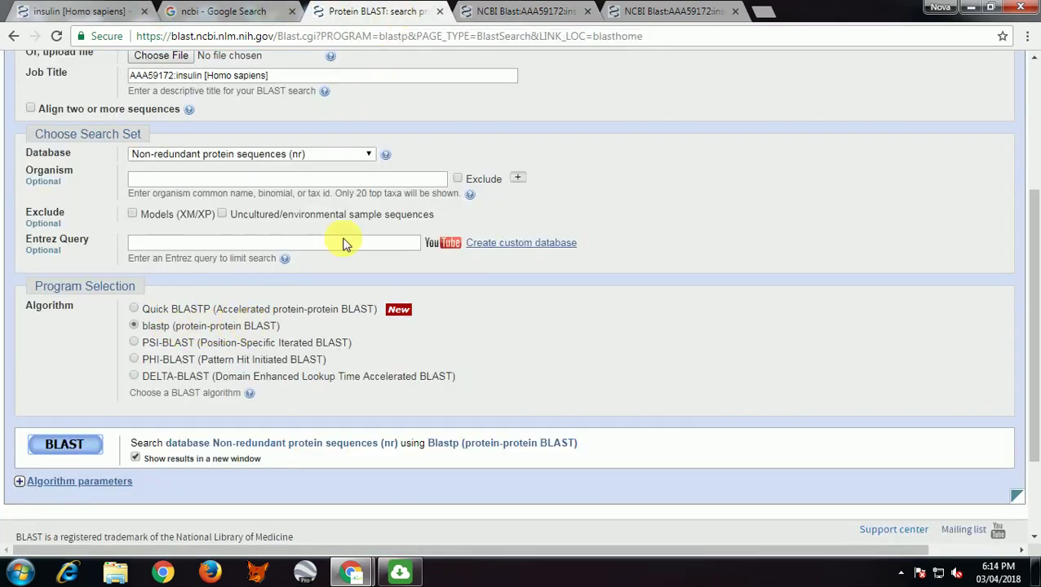
{"action": "left_click", "coordinate": [509, 12]}
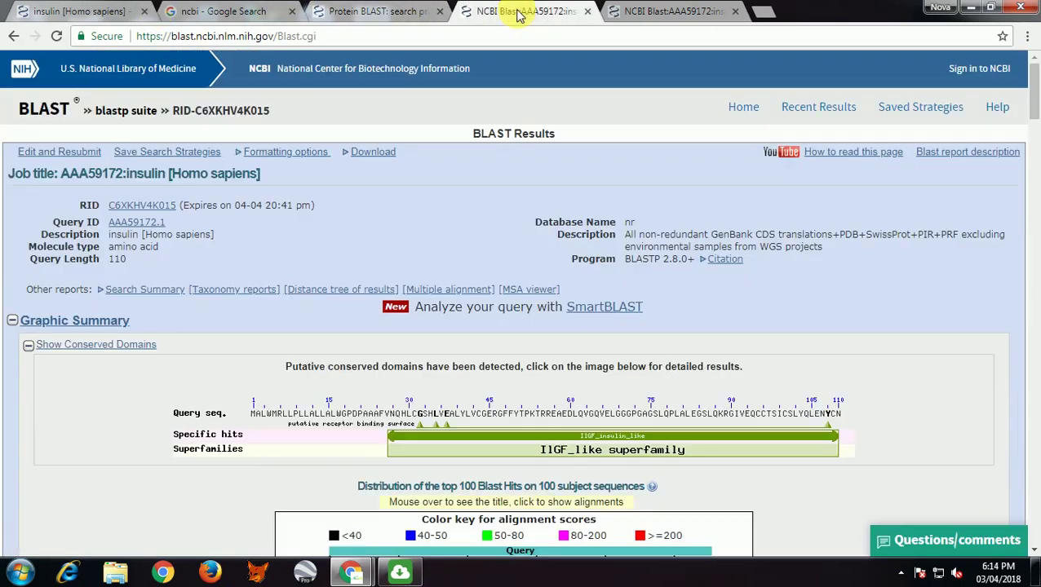
{"action": "left_click", "coordinate": [733, 12]}
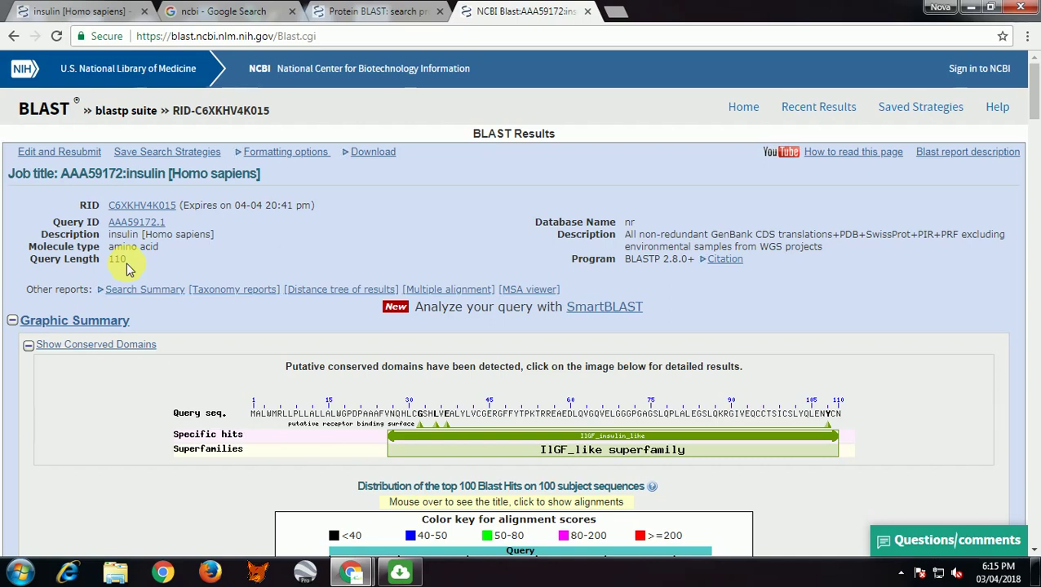
- Examine the blastp results' conserved domains, hit distribution and table of sequences producing significant alignments
{"action": "scroll", "coordinate": [684, 329], "scroll_direction": "down", "scroll_amount": 3}
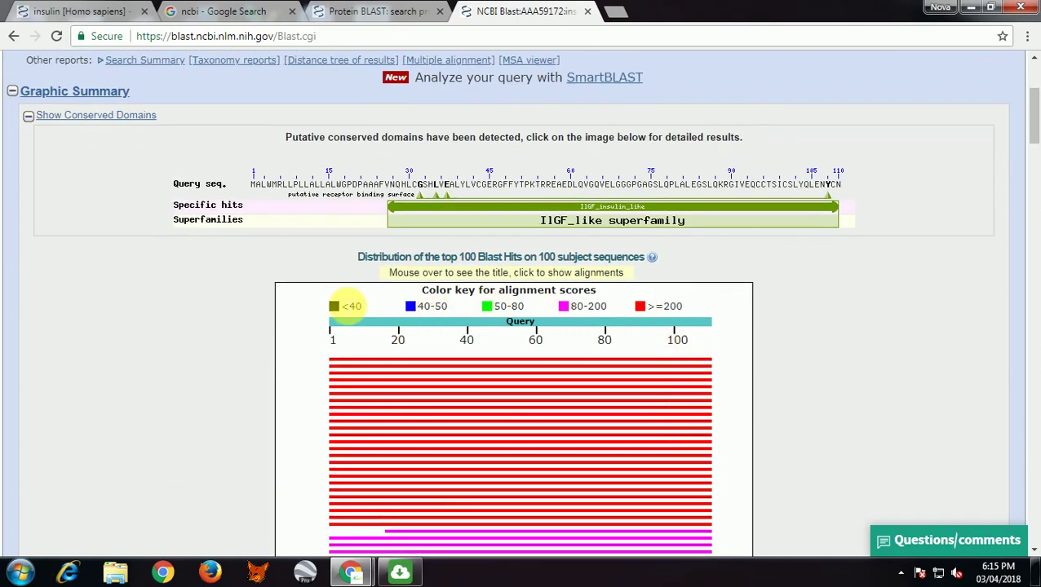
{"action": "scroll", "coordinate": [659, 328], "scroll_direction": "down", "scroll_amount": 2}
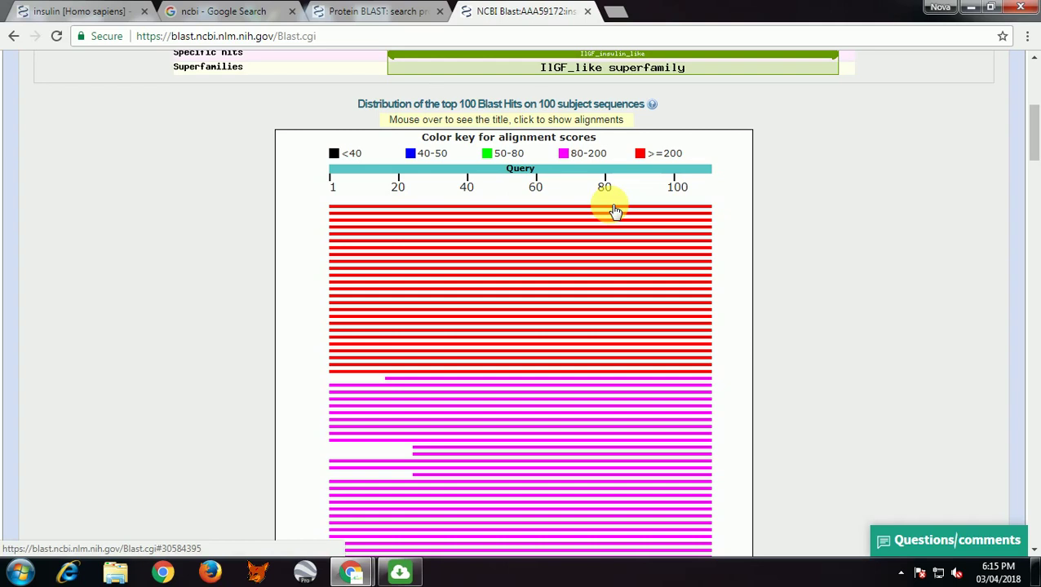
{"action": "mouse_move", "coordinate": [615, 211]}
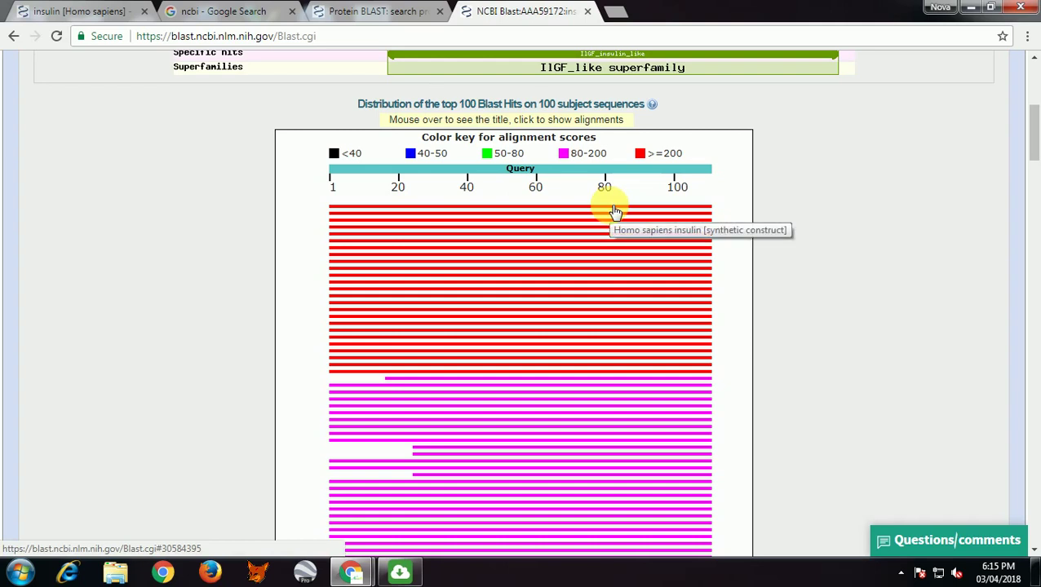
{"action": "scroll", "coordinate": [648, 319], "scroll_direction": "down", "scroll_amount": 5}
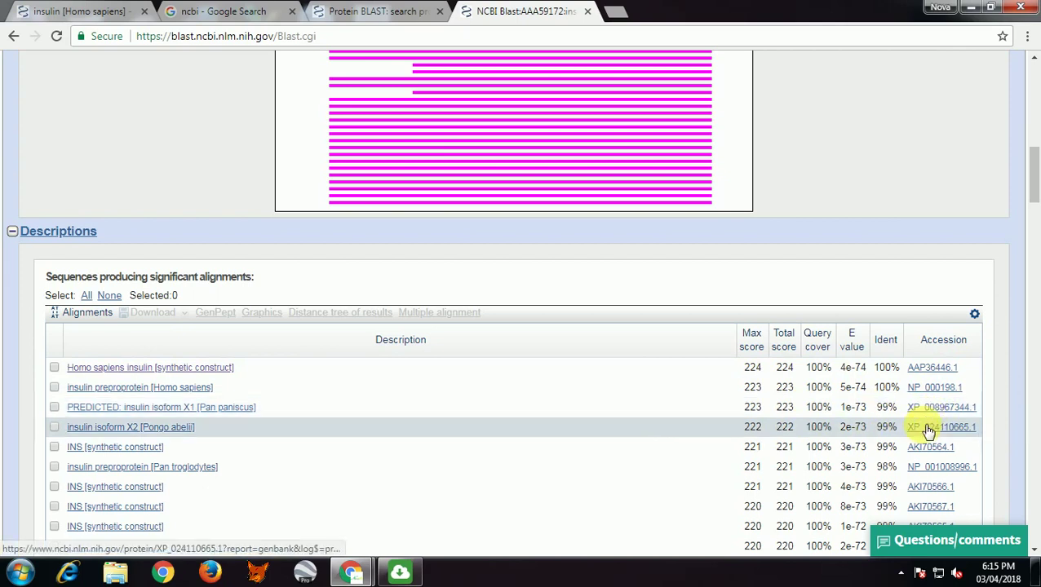
{"action": "scroll", "coordinate": [922, 430], "scroll_direction": "down", "scroll_amount": 1}
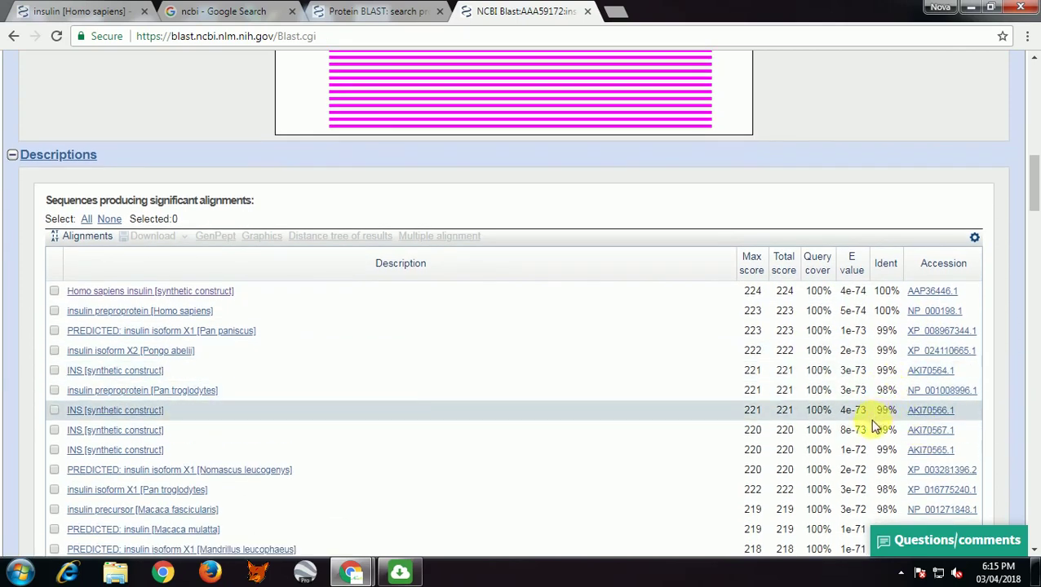
- Review the scores, E values and identities across the blastp Descriptions table, then return to the start of the report
{"action": "scroll", "coordinate": [867, 441], "scroll_direction": "down", "scroll_amount": 3}
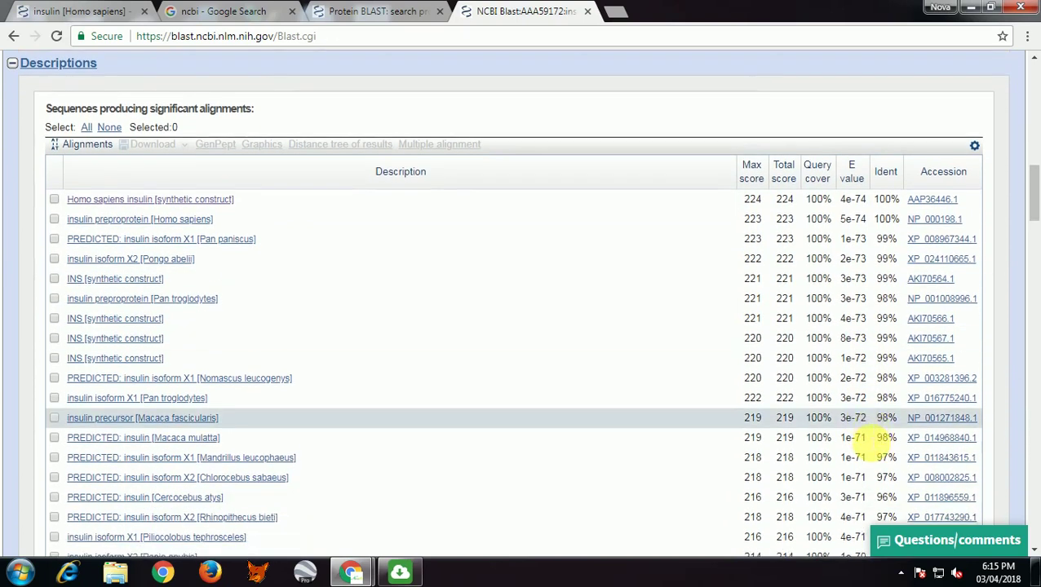
{"action": "scroll", "coordinate": [840, 419], "scroll_direction": "down", "scroll_amount": 4}
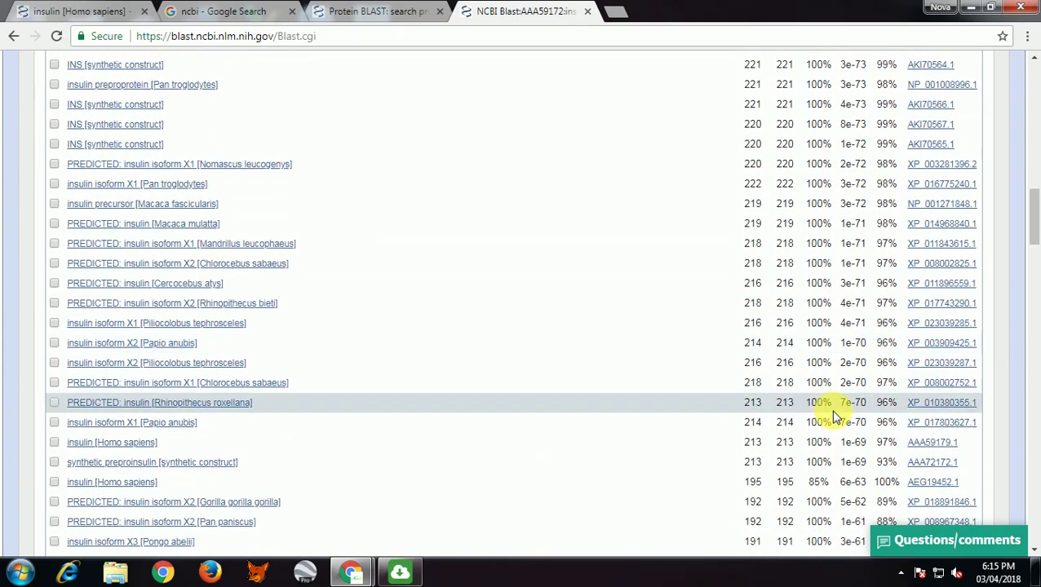
{"action": "scroll", "coordinate": [835, 416], "scroll_direction": "down", "scroll_amount": 6}
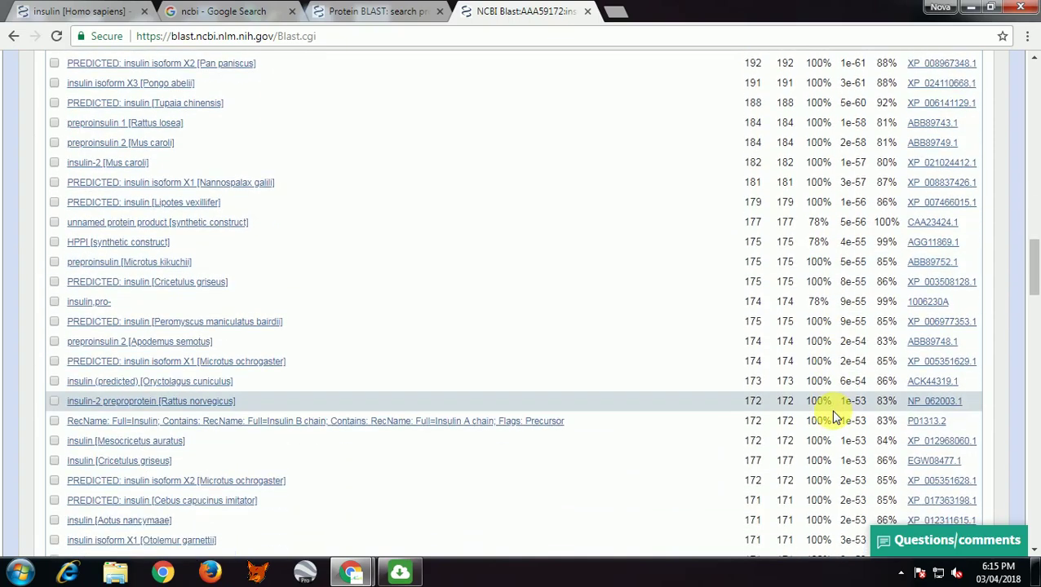
{"action": "scroll", "coordinate": [835, 416], "scroll_direction": "down", "scroll_amount": 14}
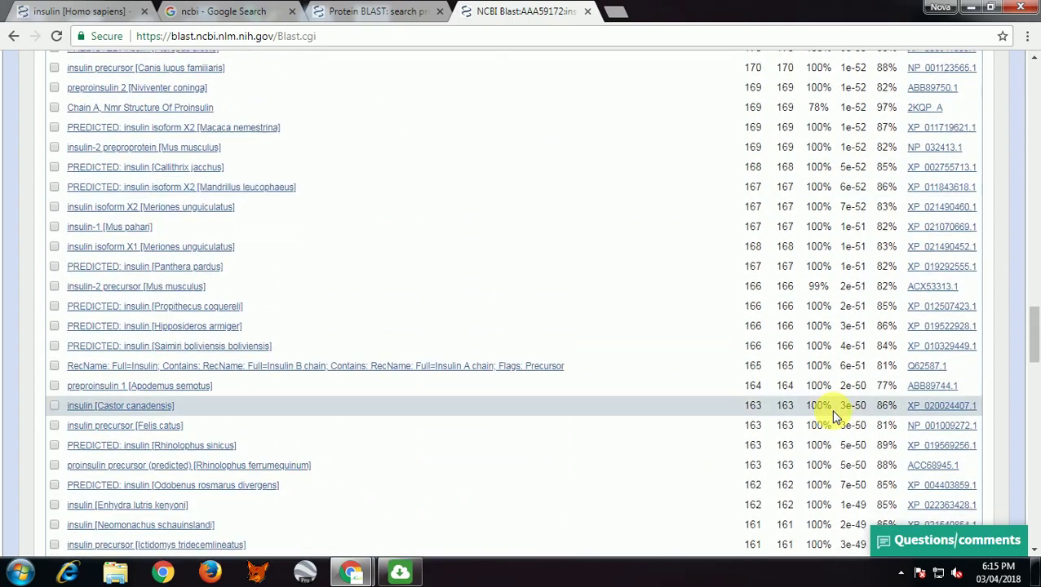
{"action": "scroll", "coordinate": [835, 417], "scroll_direction": "down", "scroll_amount": 2}
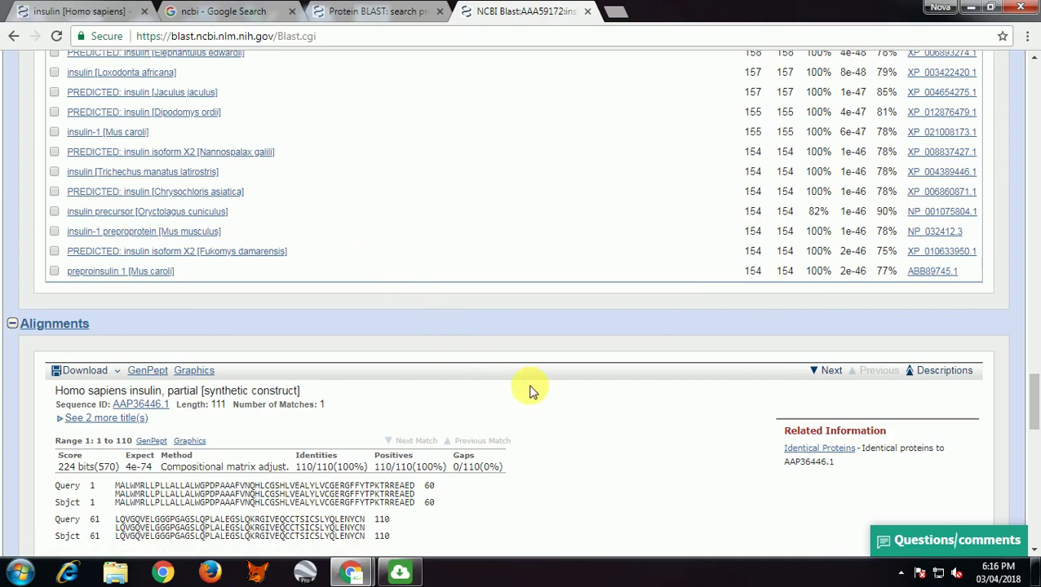
{"action": "scroll", "coordinate": [530, 391], "scroll_direction": "up", "scroll_amount": 15}
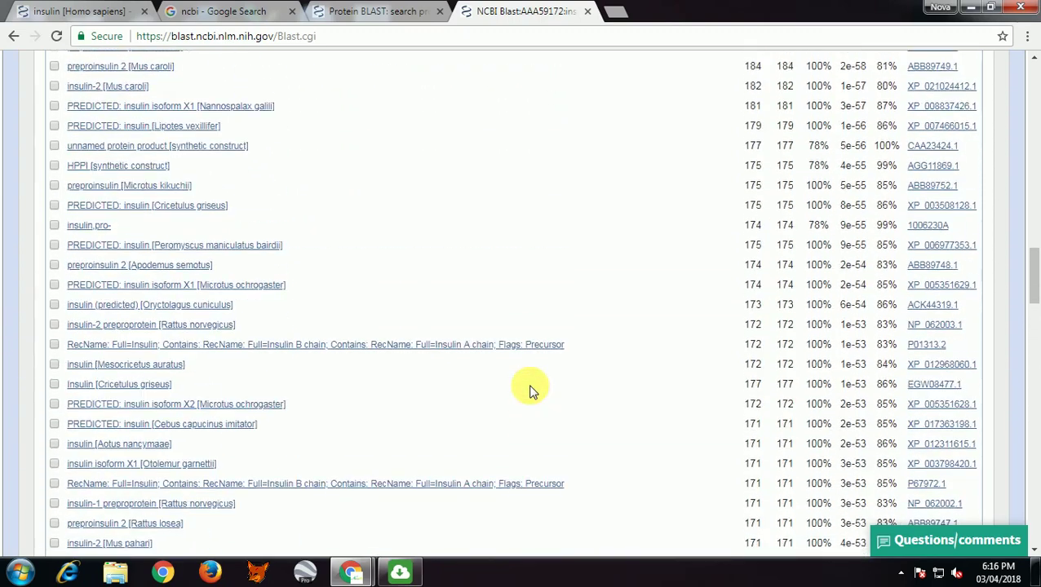
{"action": "scroll", "coordinate": [530, 391], "scroll_direction": "up", "scroll_amount": 15}
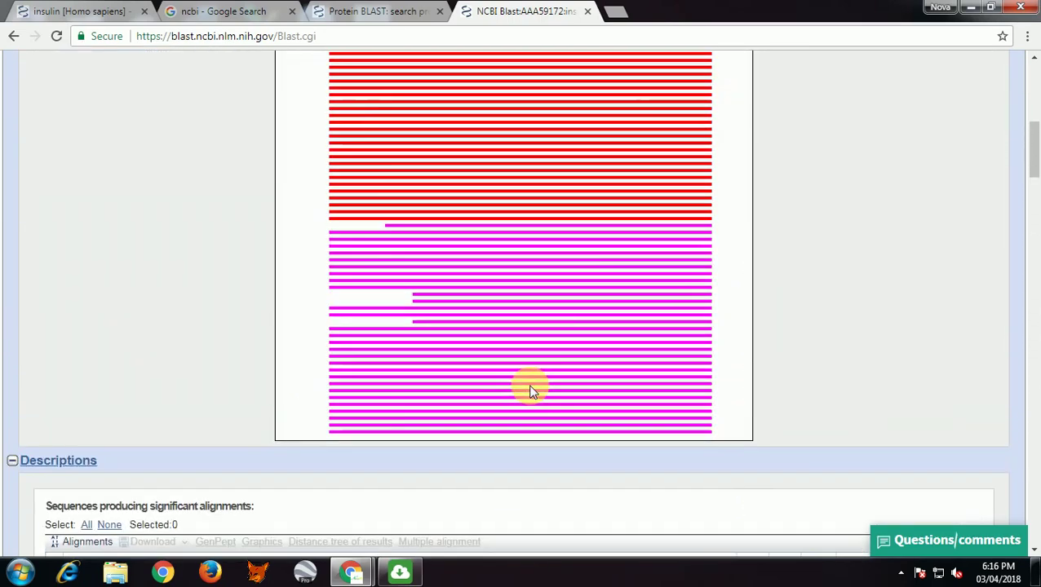
{"action": "scroll", "coordinate": [534, 392], "scroll_direction": "up", "scroll_amount": 3}
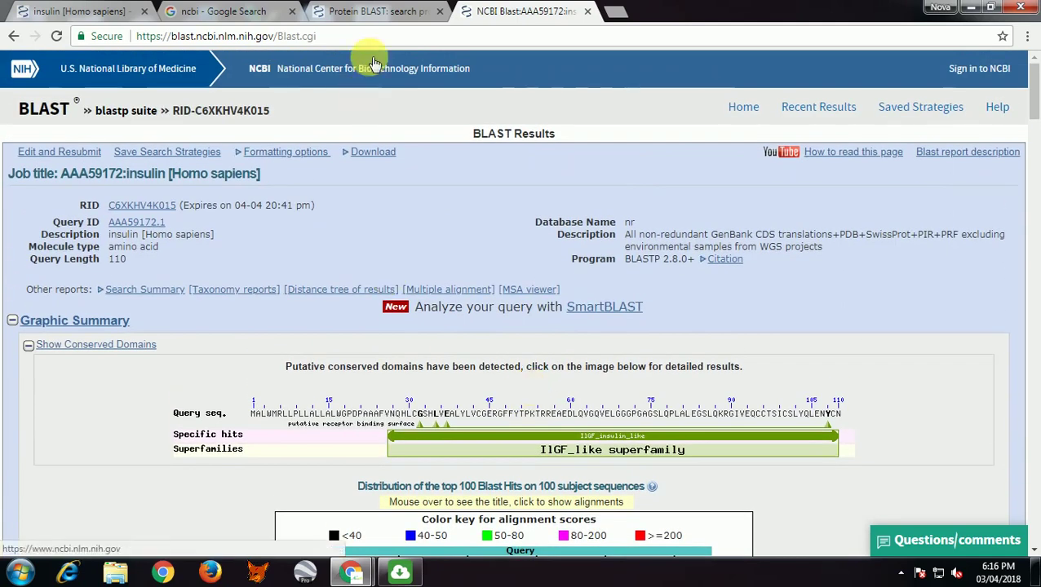
- Close the blastp results and run the insulin search against nr with PSI-BLAST (Position-Specific Iterated BLAST)
{"action": "left_click", "coordinate": [358, 10]}
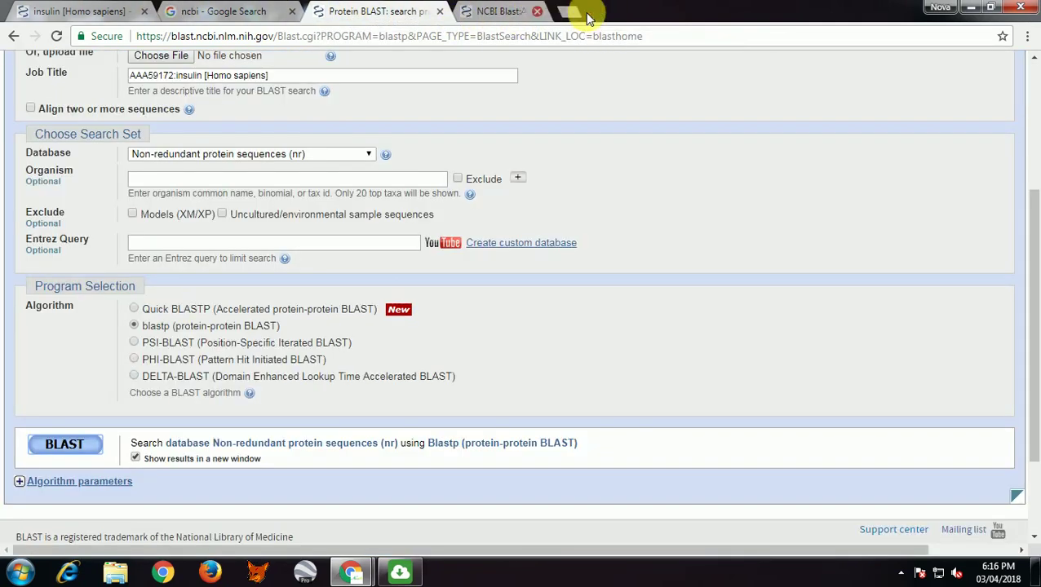
{"action": "left_click", "coordinate": [587, 10]}
{"action": "left_click", "coordinate": [134, 343]}
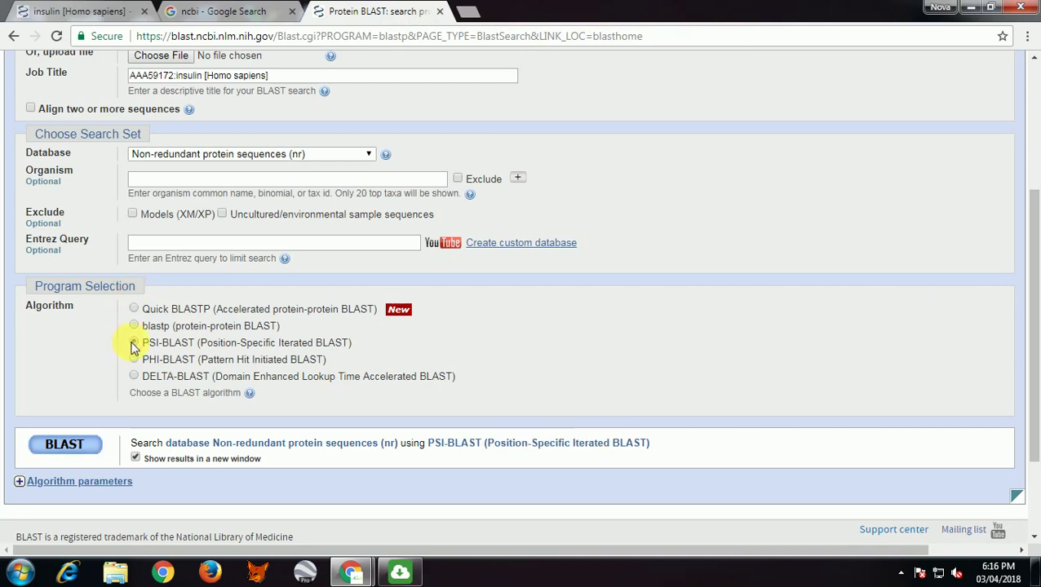
{"action": "left_click", "coordinate": [65, 445]}
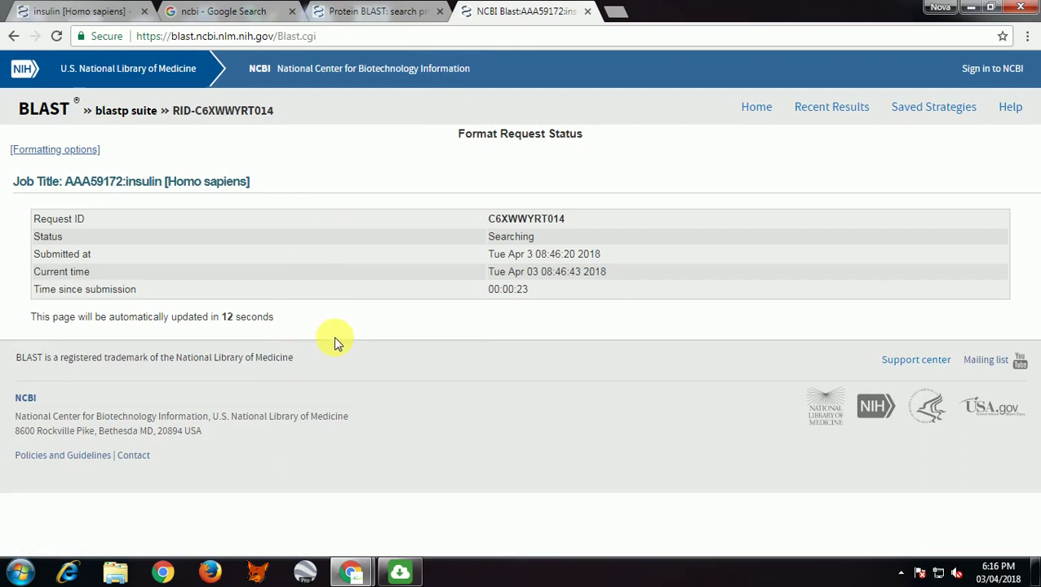
- Return to the Protein BLAST form and run the same search with DELTA-BLAST (Domain Enhanced Lookup Time Accelerated BLAST)
{"action": "left_click", "coordinate": [341, 18]}
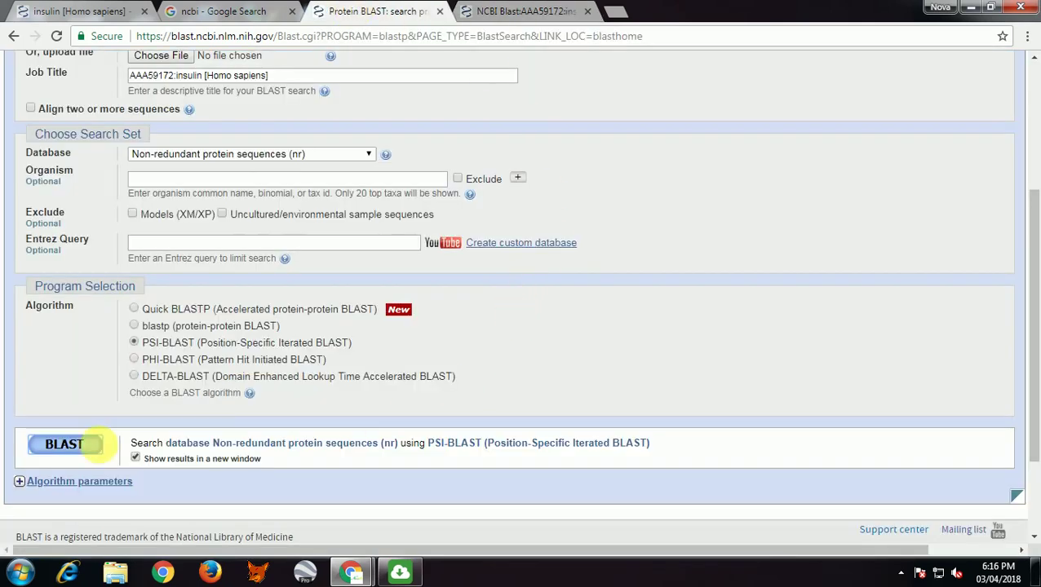
{"action": "left_click", "coordinate": [132, 377]}
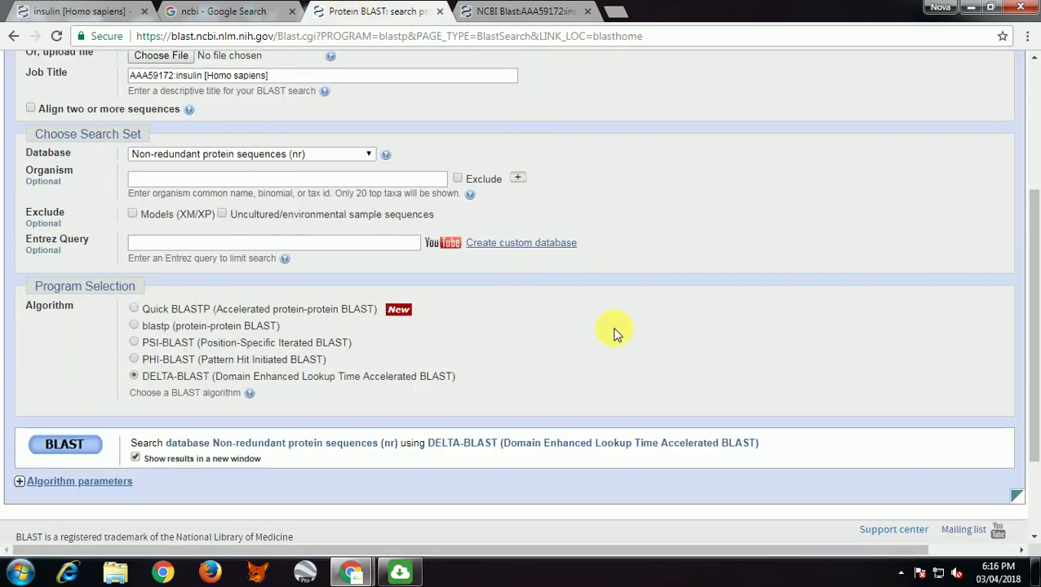
{"action": "scroll", "coordinate": [613, 333], "scroll_direction": "down", "scroll_amount": 2}
{"action": "left_click", "coordinate": [67, 370]}
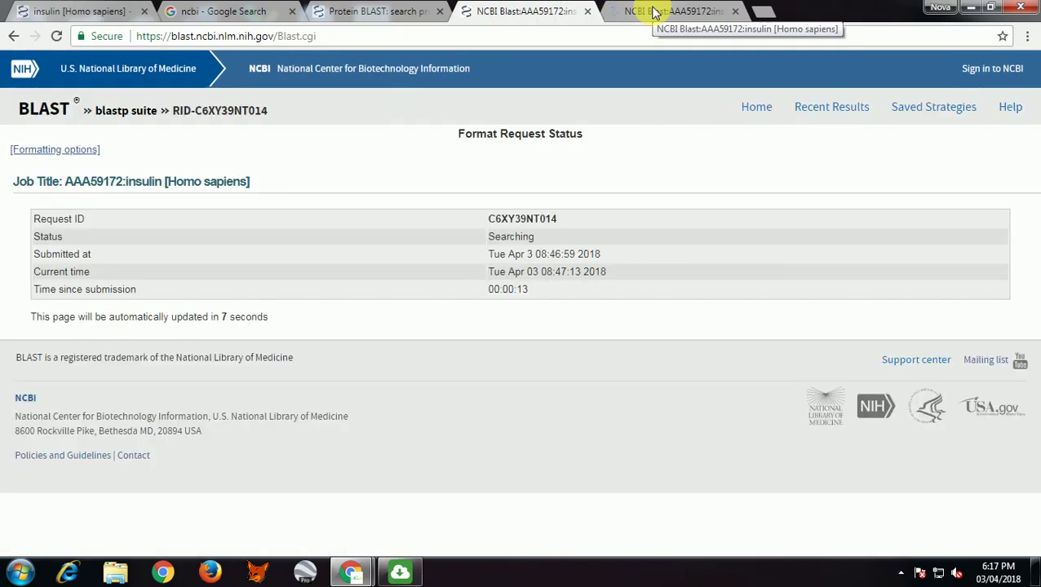
- Open the PSI-BLAST iteration 1 results and examine the hit distribution and the sequences with E-value better than threshold
{"action": "left_click", "coordinate": [652, 12]}
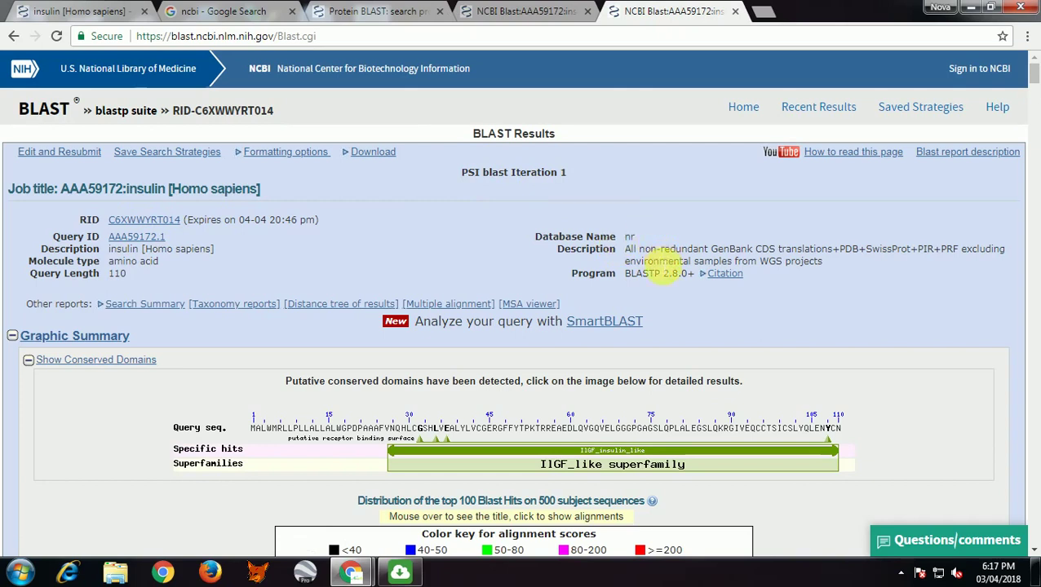
{"action": "scroll", "coordinate": [727, 308], "scroll_direction": "down", "scroll_amount": 1}
{"action": "scroll", "coordinate": [730, 313], "scroll_direction": "down", "scroll_amount": 4}
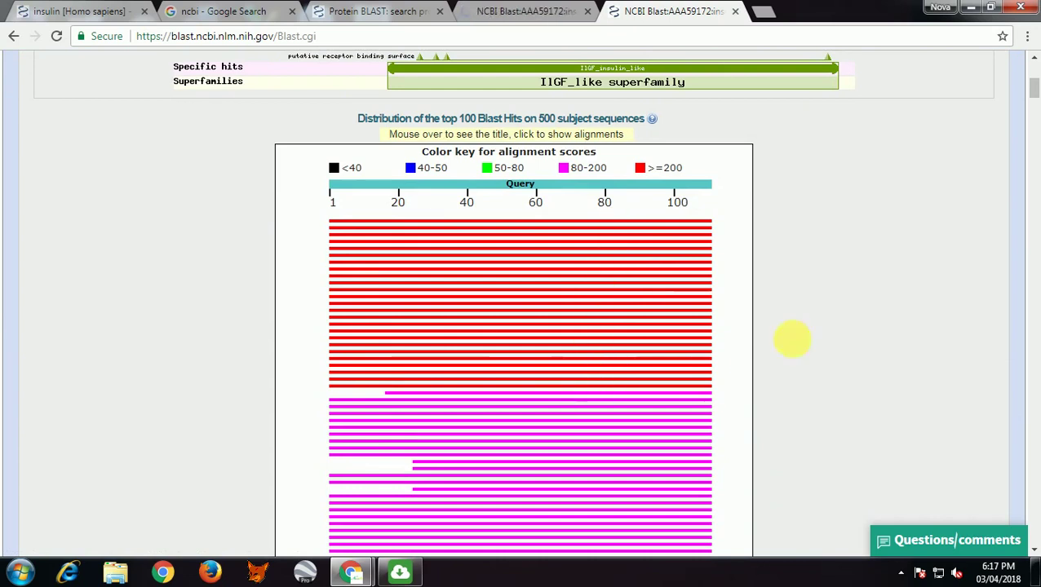
{"action": "scroll", "coordinate": [822, 295], "scroll_direction": "down", "scroll_amount": 2}
{"action": "scroll", "coordinate": [822, 296], "scroll_direction": "down", "scroll_amount": 4}
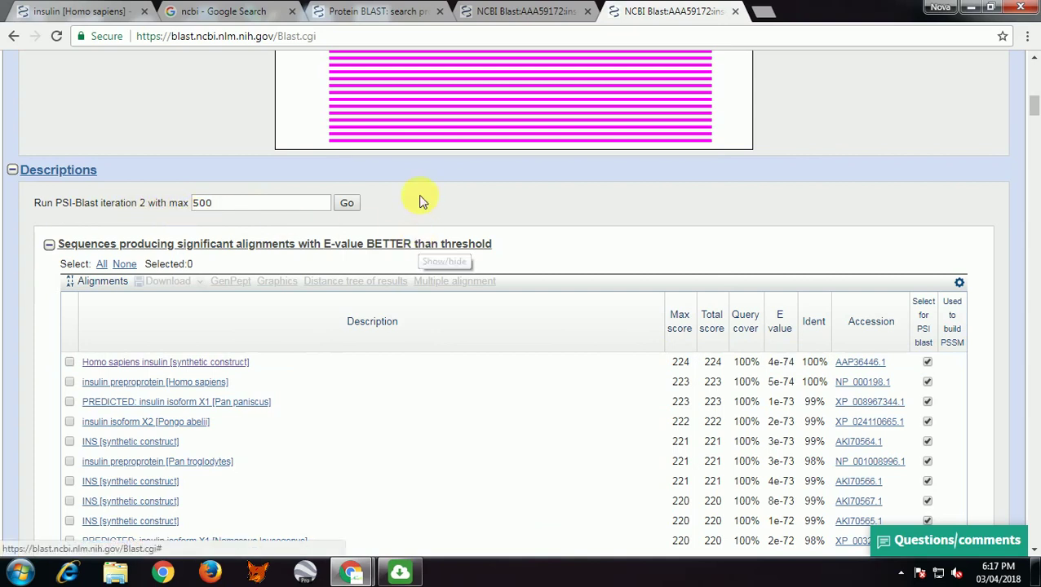
{"action": "scroll", "coordinate": [576, 248], "scroll_direction": "down", "scroll_amount": 2}
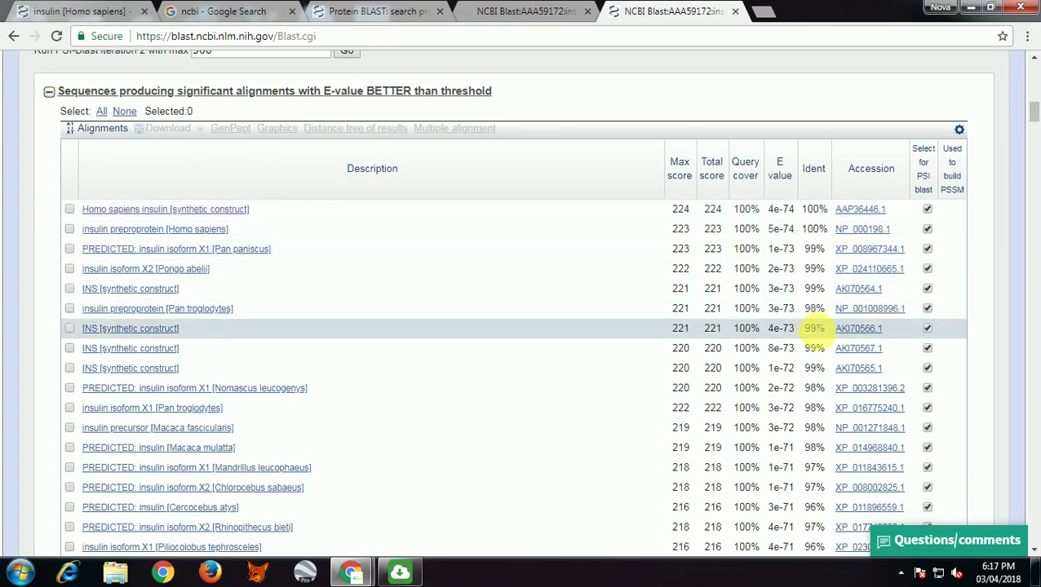
- Run PSI-Blast iteration 2 with a maximum of 500 sequences
{"action": "scroll", "coordinate": [371, 314], "scroll_direction": "up", "scroll_amount": 3}
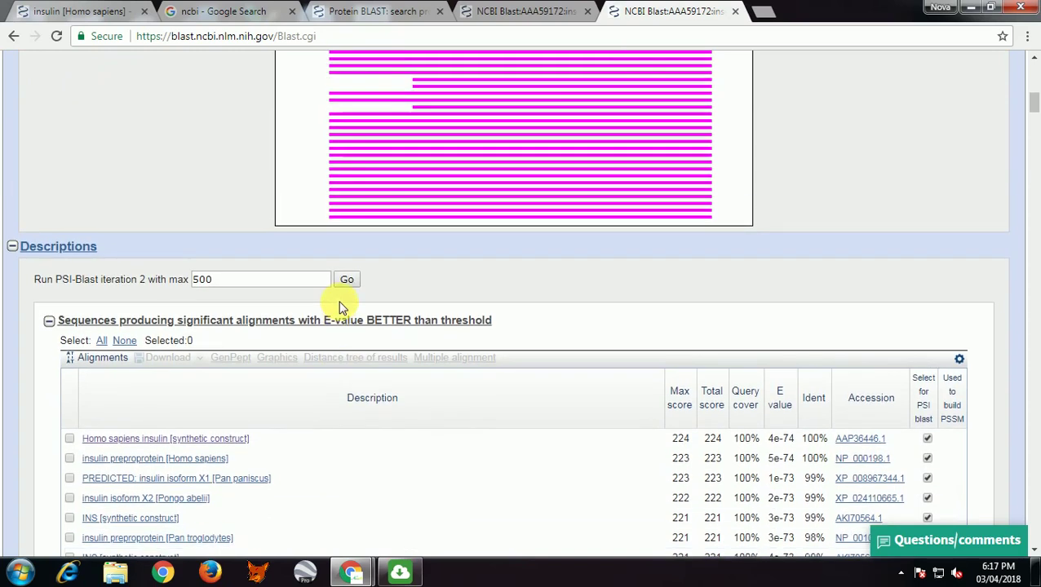
{"action": "left_click", "coordinate": [347, 280]}
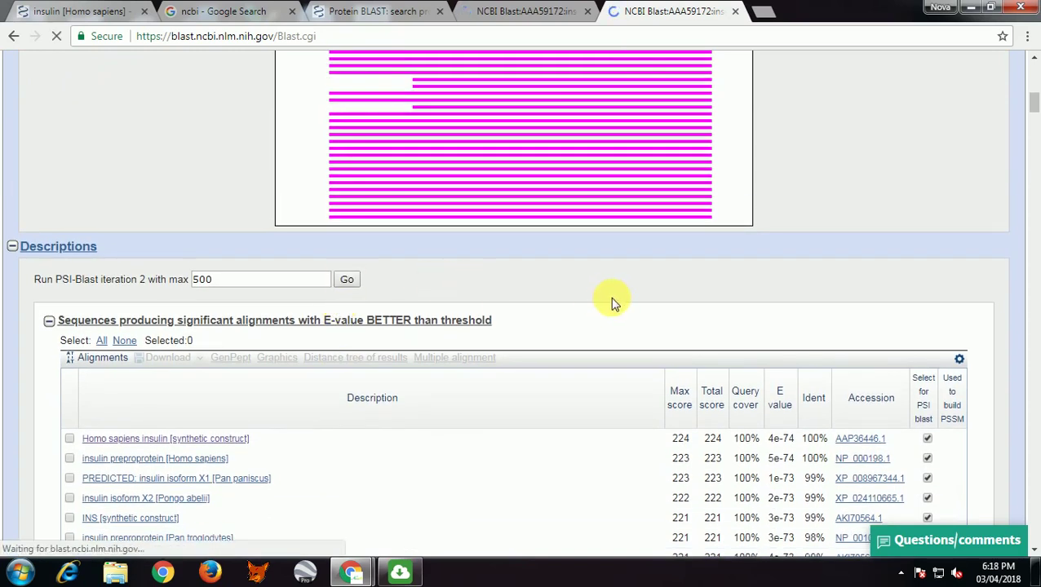
{"action": "scroll", "coordinate": [779, 290], "scroll_direction": "up", "scroll_amount": 4}
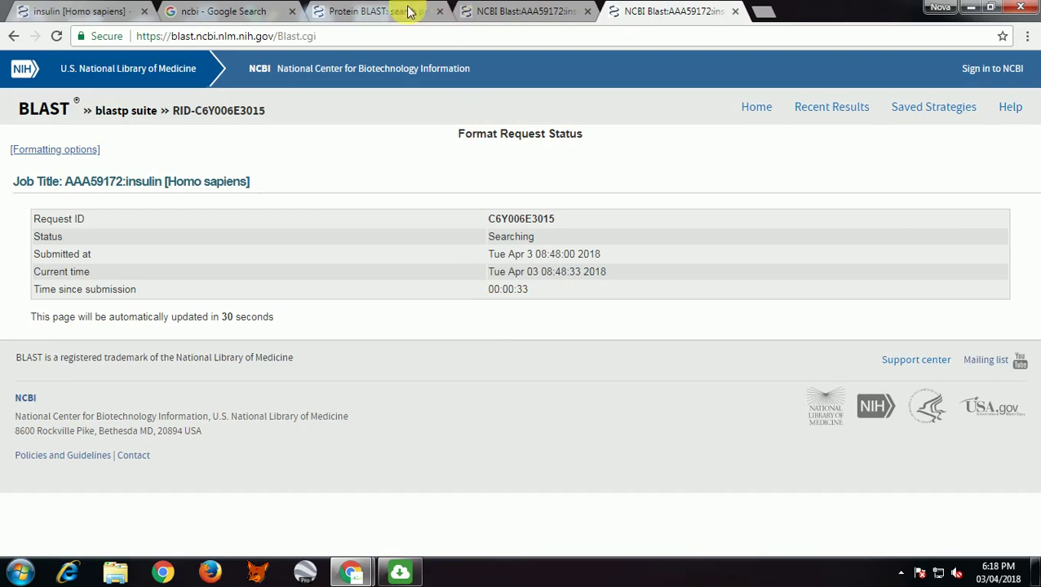
- Check the DELTA-BLAST results page, then return to the PSI-BLAST results and check the iteration number in the heading
{"action": "left_click", "coordinate": [519, 11]}
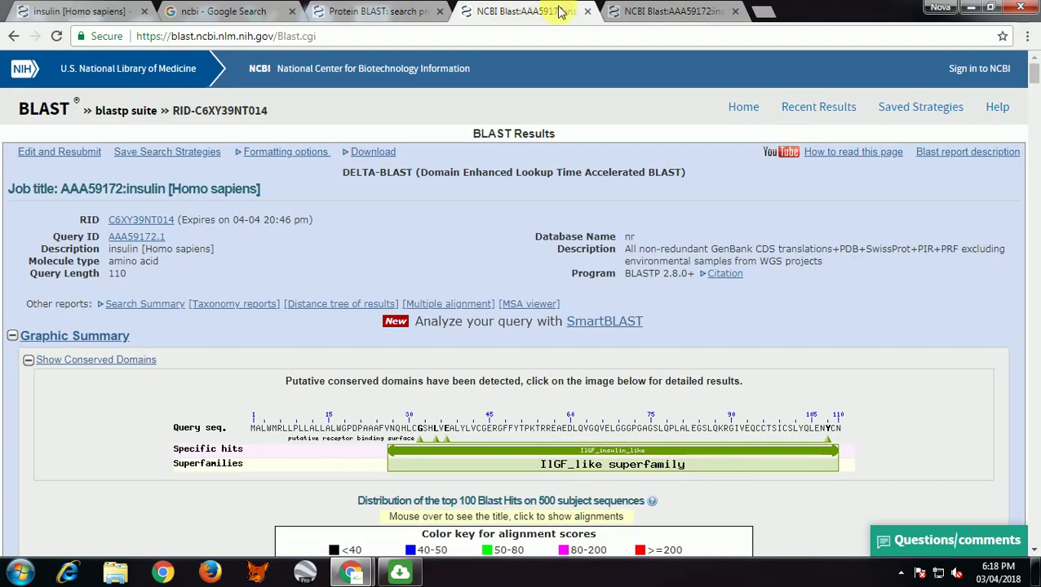
{"action": "left_click", "coordinate": [641, 12]}
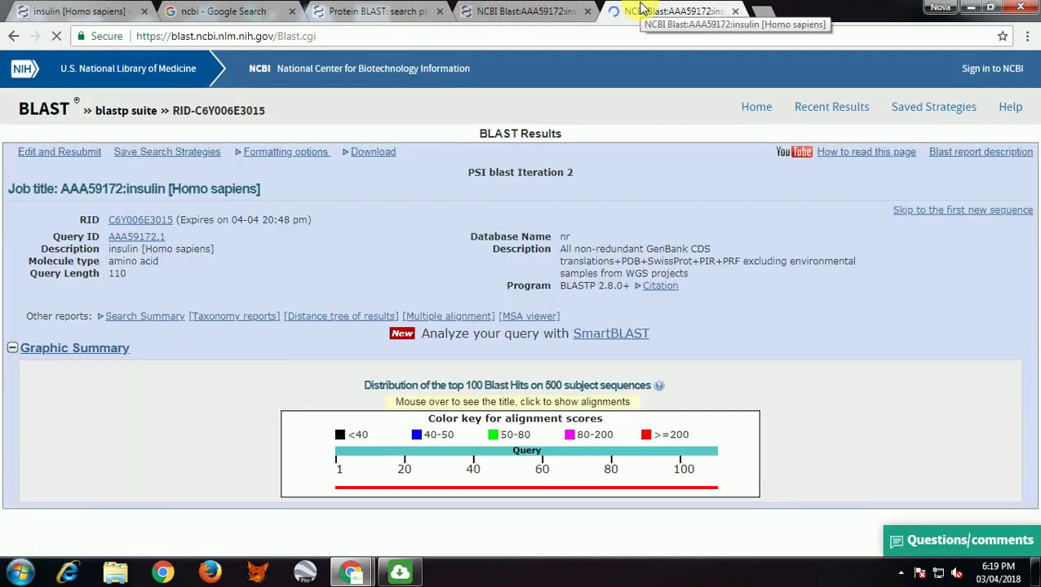
{"action": "left_click_drag", "start_coordinate": [463, 172], "coordinate": [577, 179]}
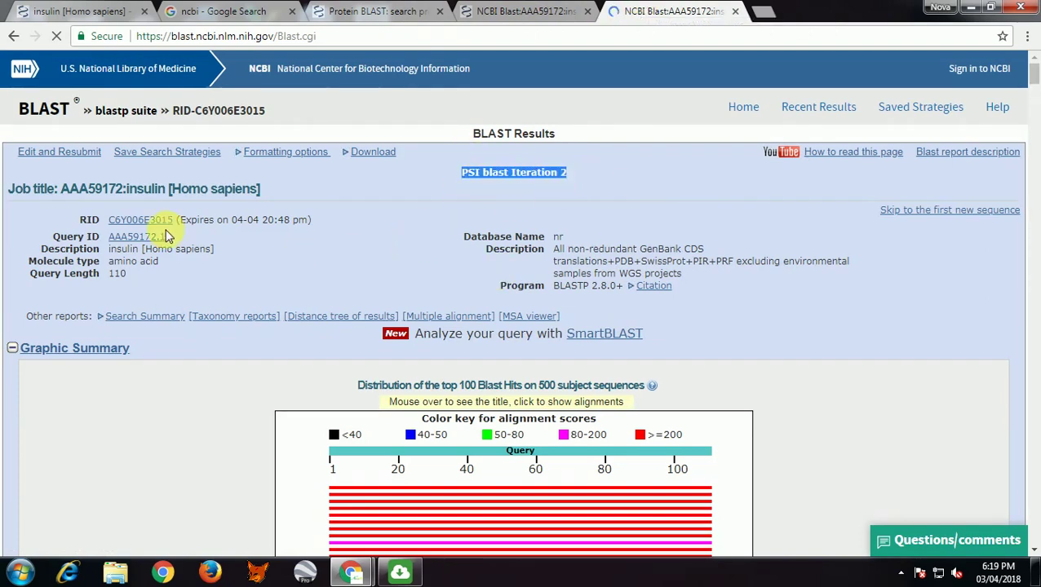
{"action": "left_click", "coordinate": [120, 214]}
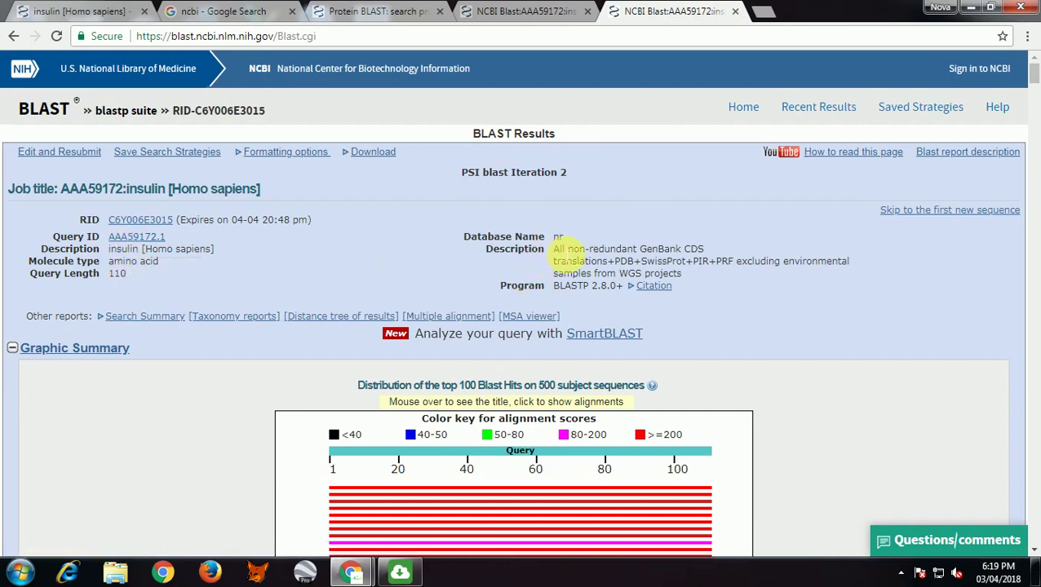
- Examine the iteration 2 hit distribution and the scores, E values and PSSM marks in the Descriptions table
{"action": "scroll", "coordinate": [690, 301], "scroll_direction": "down", "scroll_amount": 2}
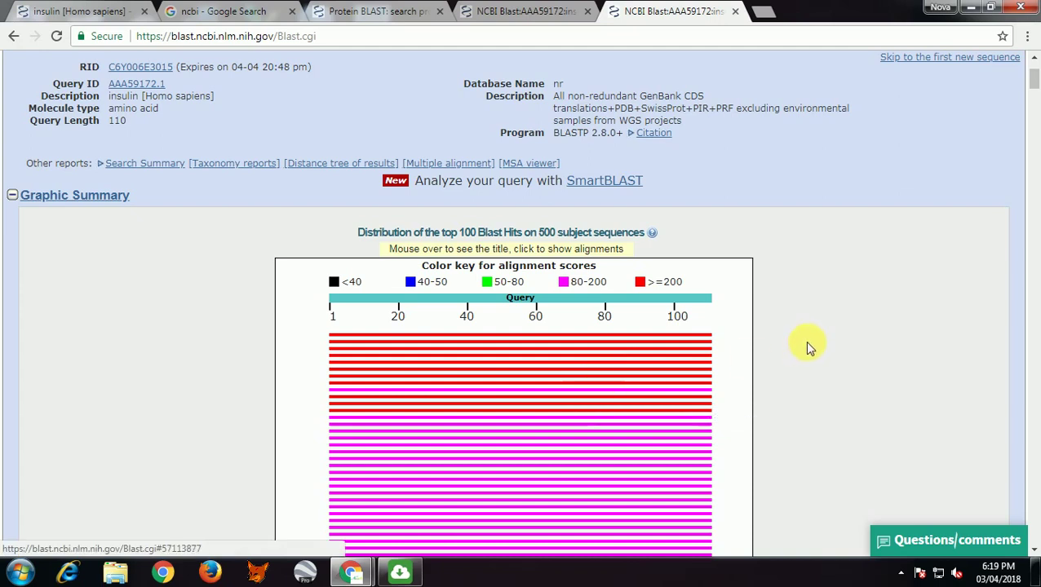
{"action": "scroll", "coordinate": [807, 346], "scroll_direction": "down", "scroll_amount": 6}
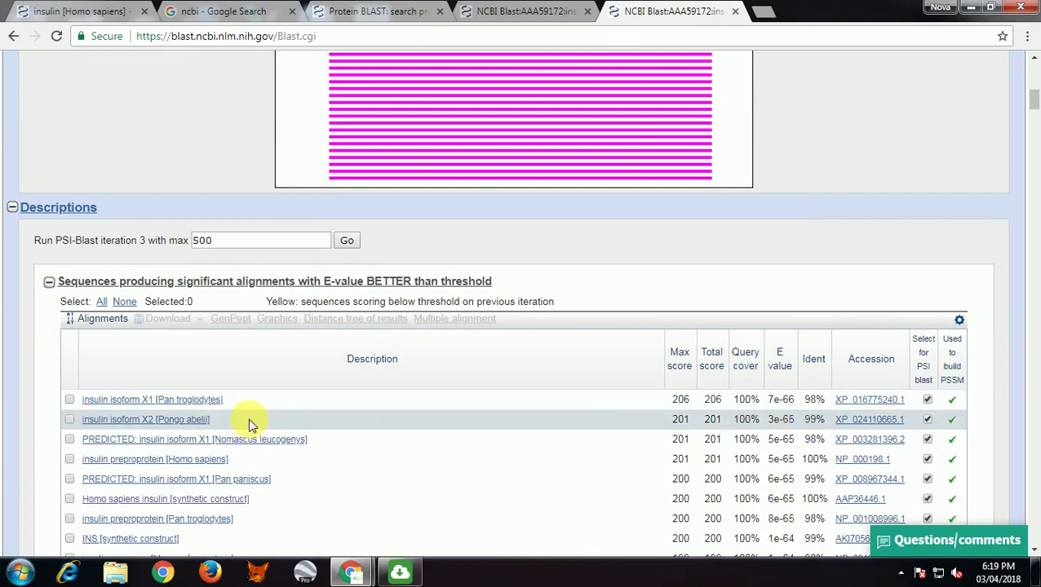
{"action": "scroll", "coordinate": [915, 398], "scroll_direction": "down", "scroll_amount": 1}
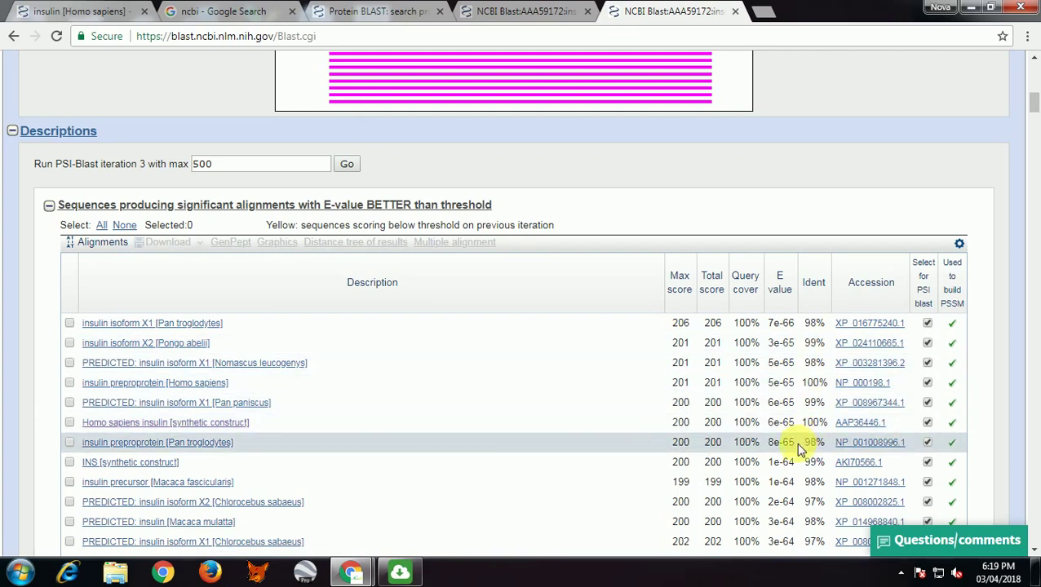
- Run PSI-Blast iteration 3 with a maximum of 500 sequences
{"action": "scroll", "coordinate": [446, 340], "scroll_direction": "up", "scroll_amount": 1}
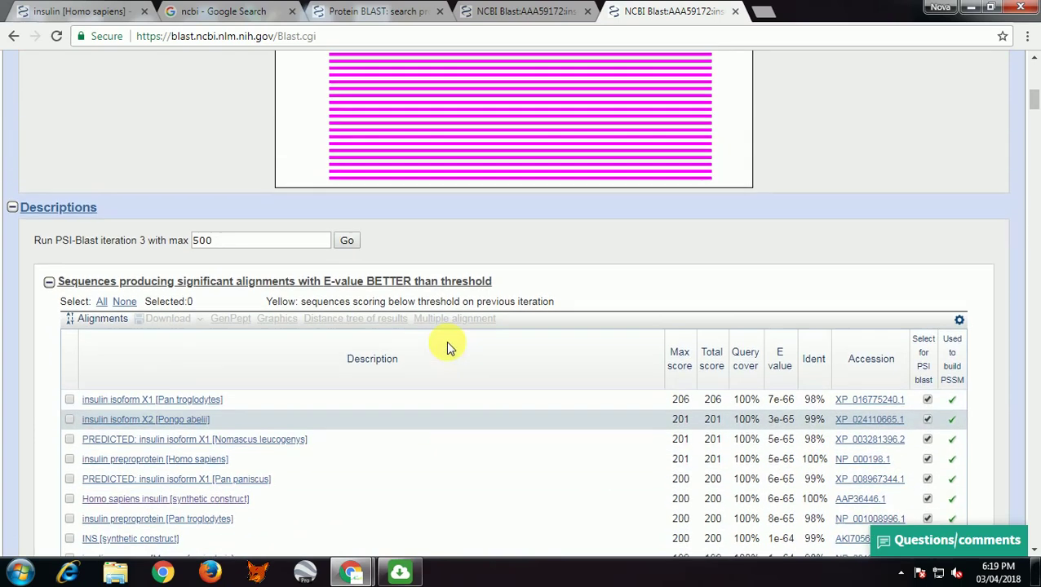
{"action": "scroll", "coordinate": [445, 341], "scroll_direction": "up", "scroll_amount": 1}
{"action": "left_click", "coordinate": [346, 317]}
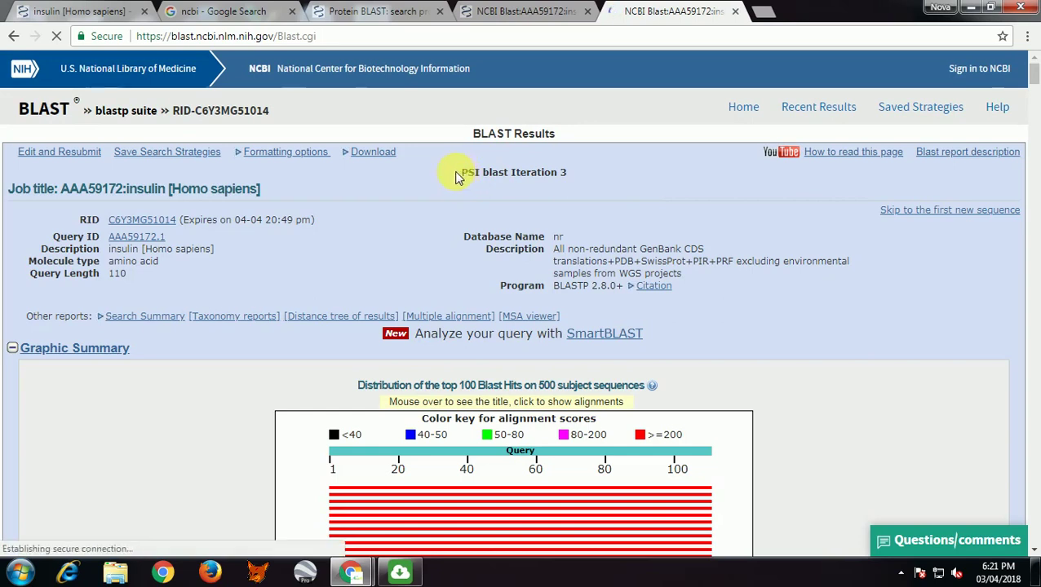
- Check the PSI blast Iteration 3 heading and examine the hit distribution in its Graphic Summary
{"action": "left_click_drag", "start_coordinate": [456, 173], "coordinate": [598, 190]}
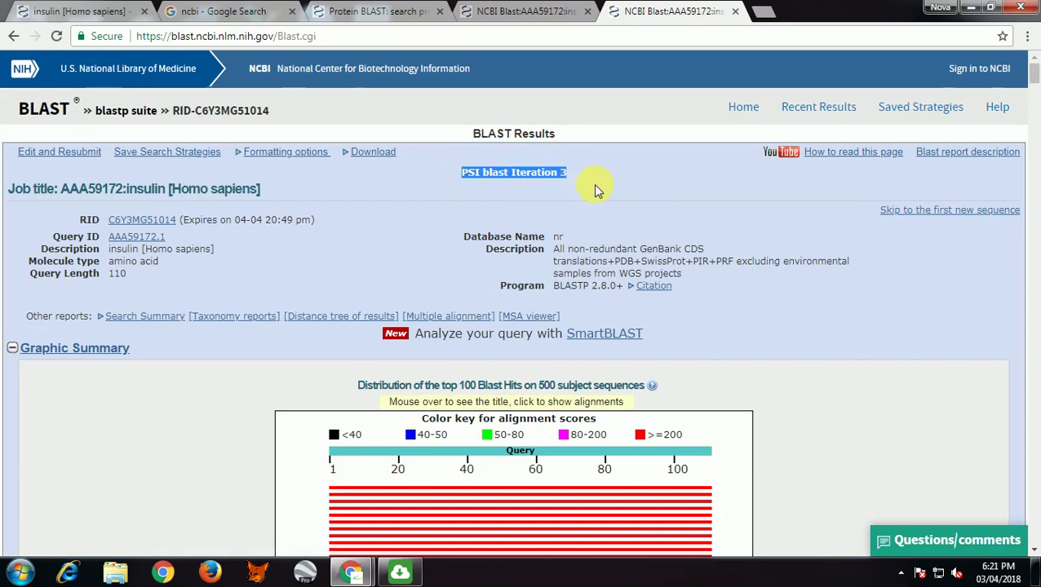
{"action": "left_click", "coordinate": [598, 191]}
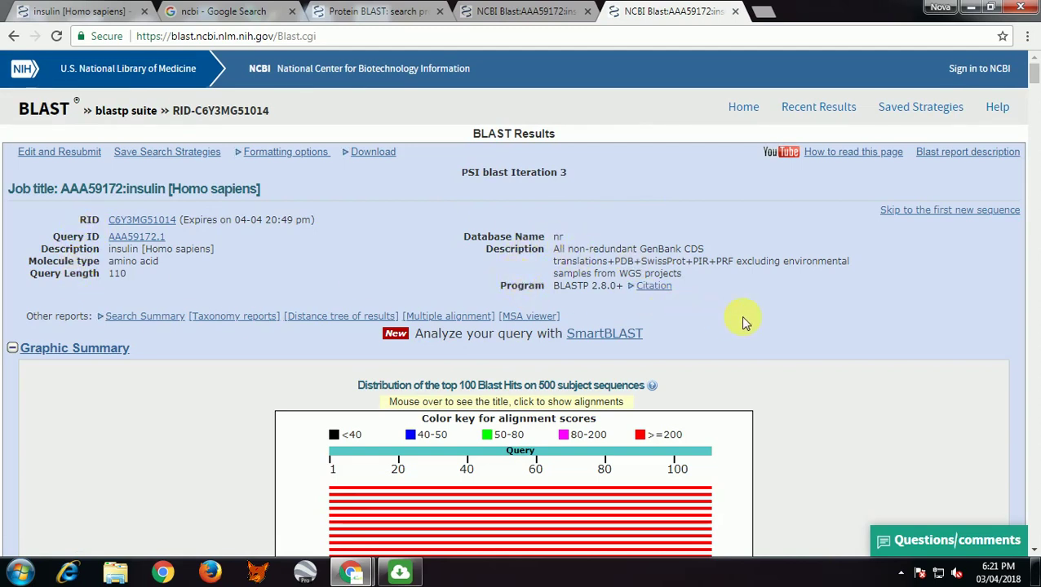
{"action": "scroll", "coordinate": [742, 320], "scroll_direction": "down", "scroll_amount": 1}
{"action": "scroll", "coordinate": [742, 320], "scroll_direction": "down", "scroll_amount": 2}
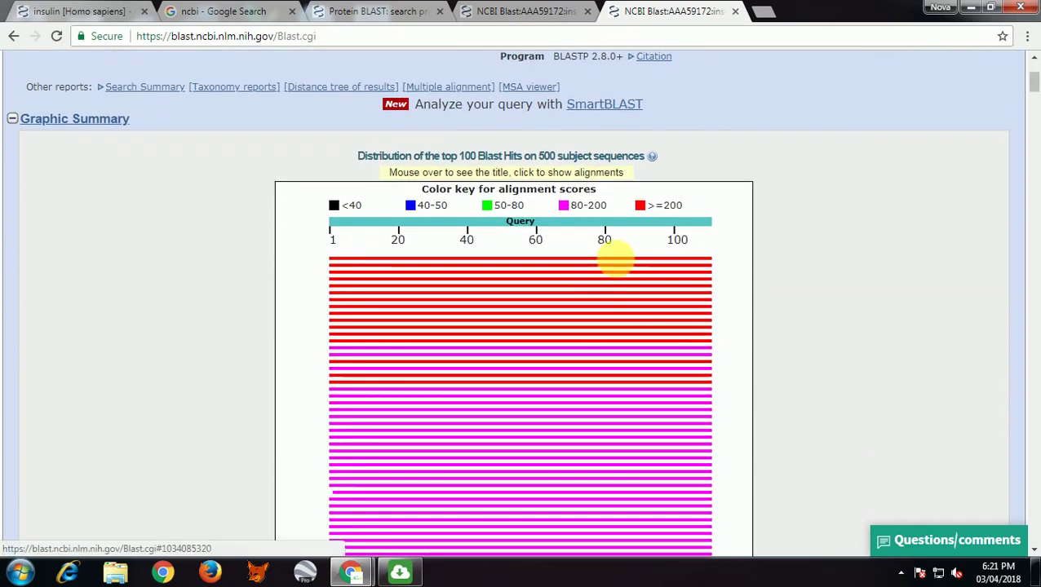
{"action": "mouse_move", "coordinate": [620, 265]}
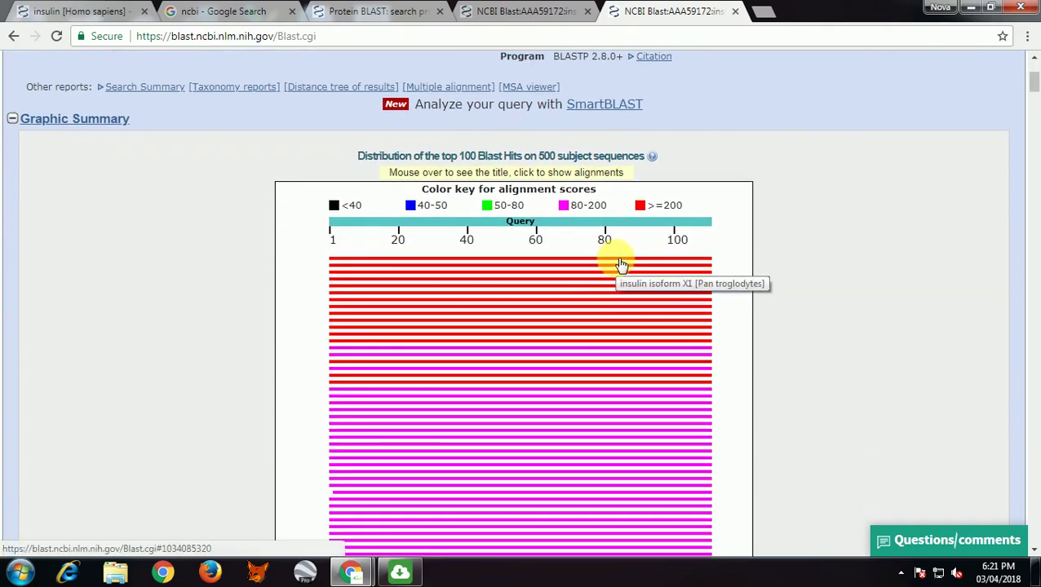
{"action": "scroll", "coordinate": [608, 363], "scroll_direction": "down", "scroll_amount": 2}
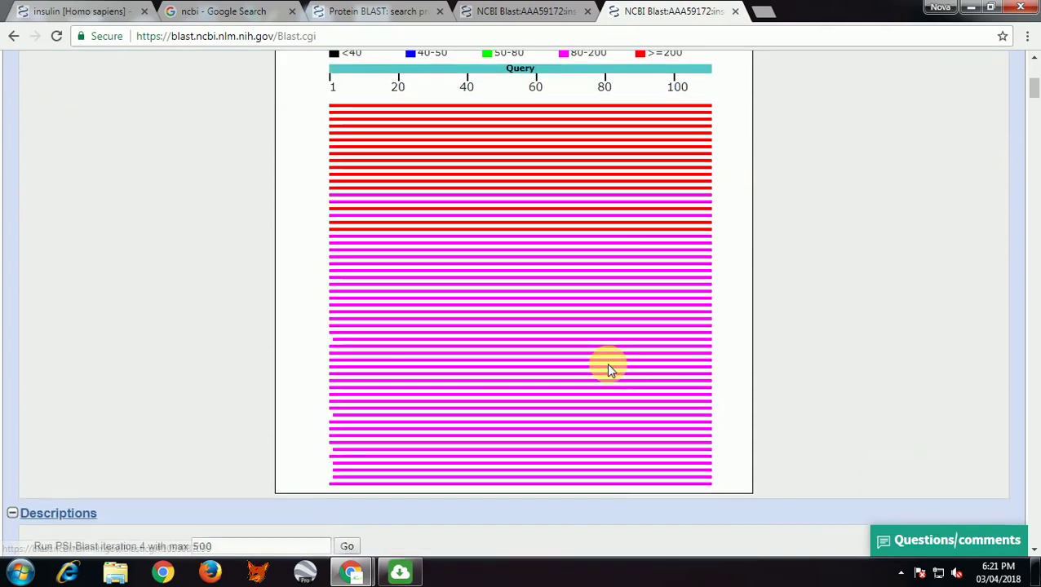
- Examine the scores, E values, identities and PSSM marks of the hits in the iteration 3 Descriptions table
{"action": "scroll", "coordinate": [610, 365], "scroll_direction": "down", "scroll_amount": 5}
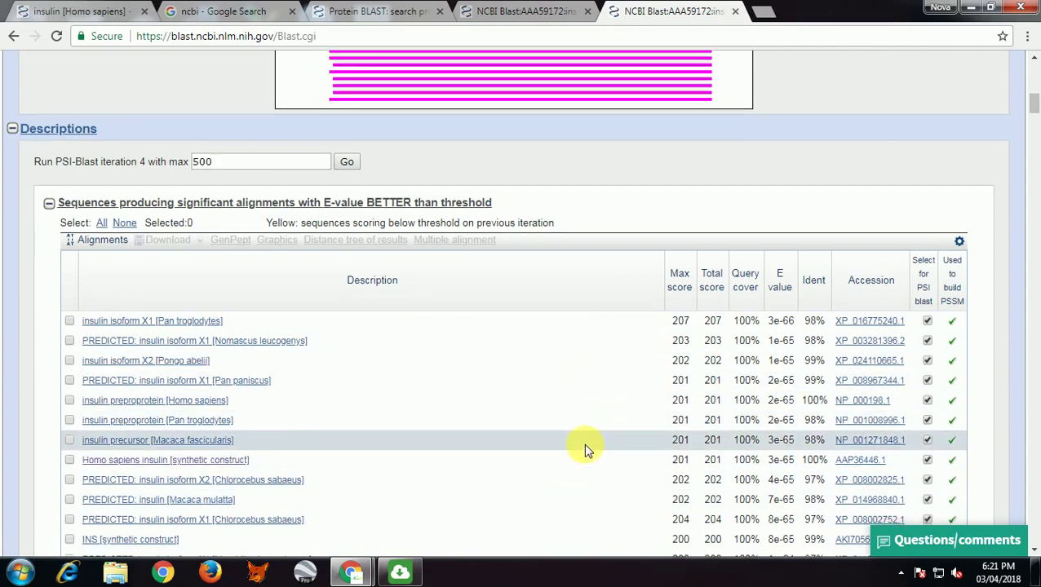
{"action": "scroll", "coordinate": [583, 443], "scroll_direction": "down", "scroll_amount": 10}
{"action": "scroll", "coordinate": [583, 443], "scroll_direction": "down", "scroll_amount": 10}
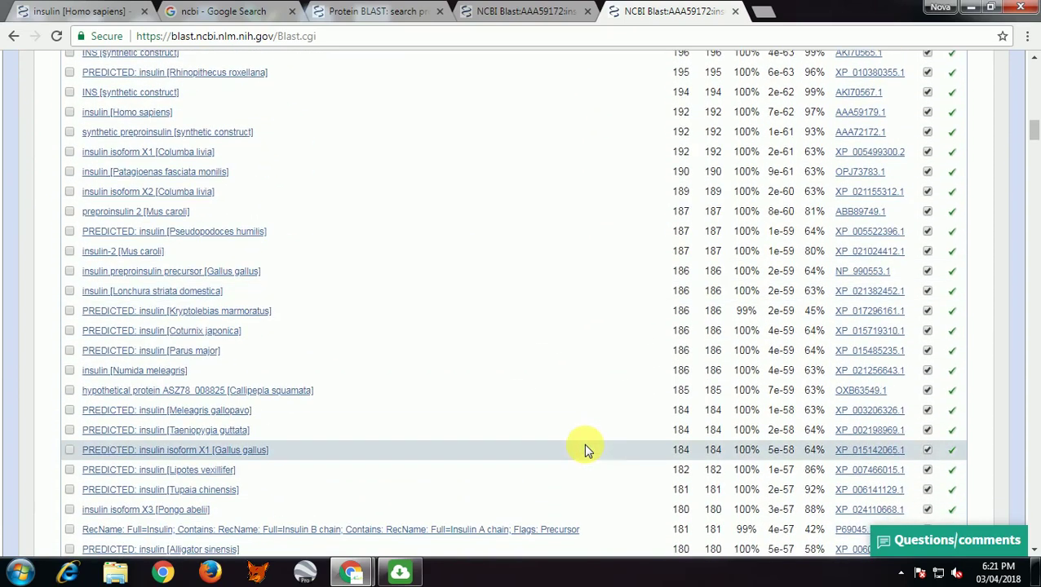
{"action": "scroll", "coordinate": [584, 447], "scroll_direction": "down", "scroll_amount": 10}
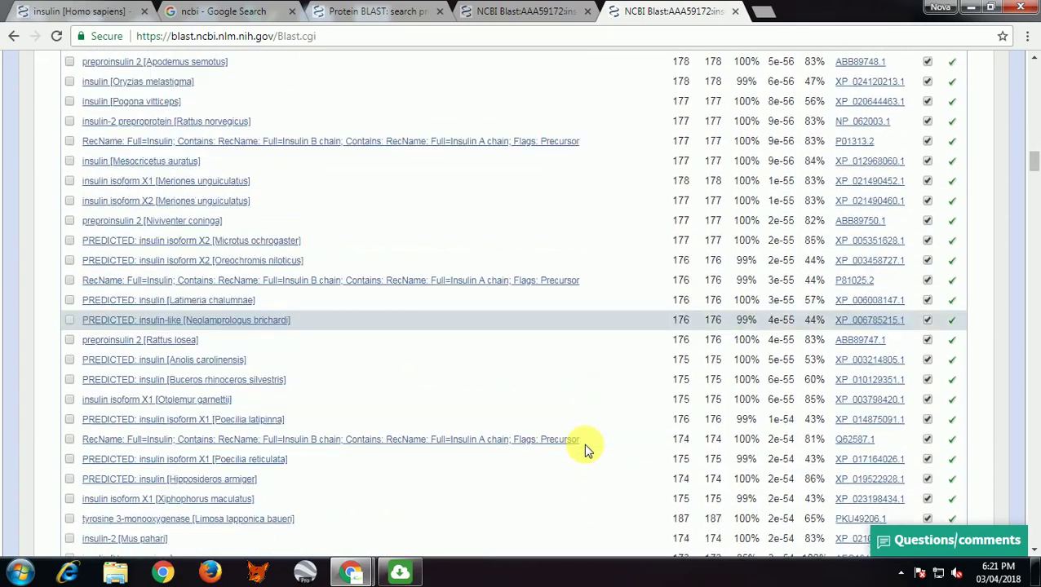
{"action": "scroll", "coordinate": [584, 448], "scroll_direction": "down", "scroll_amount": 10}
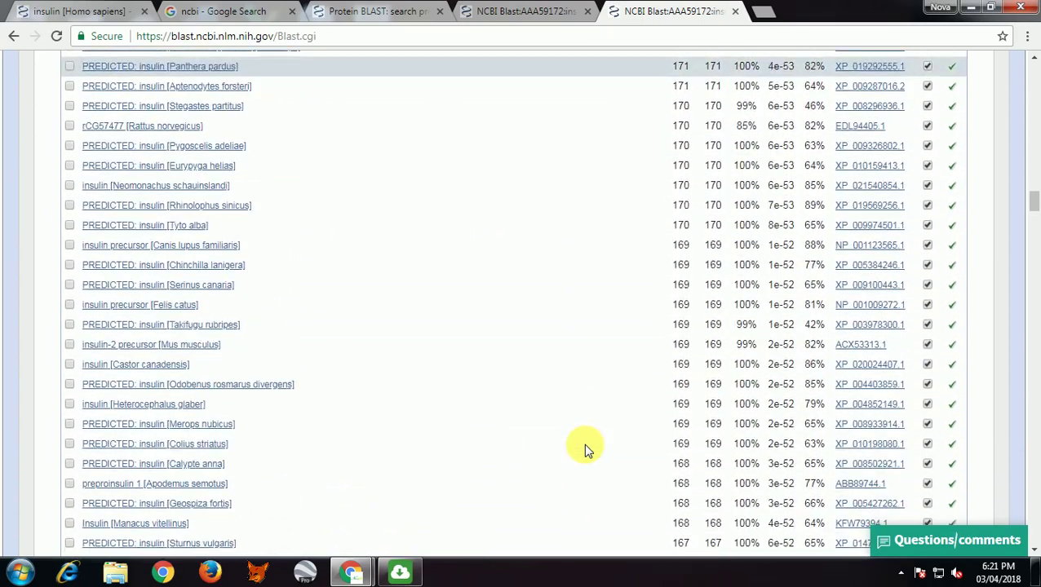
{"action": "scroll", "coordinate": [584, 449], "scroll_direction": "down", "scroll_amount": 8}
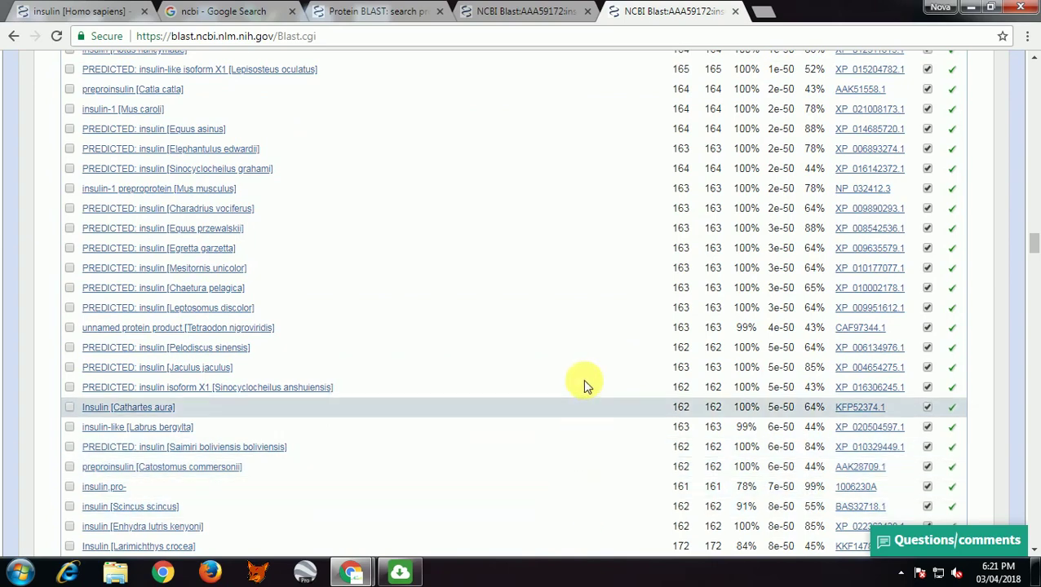
- Select the PREDICTED: insulin-like [Sinocyclocheilus grahami] hit with accession XP_016091998.1 in the iteration 3 table
{"action": "scroll", "coordinate": [587, 488], "scroll_direction": "up", "scroll_amount": 5}
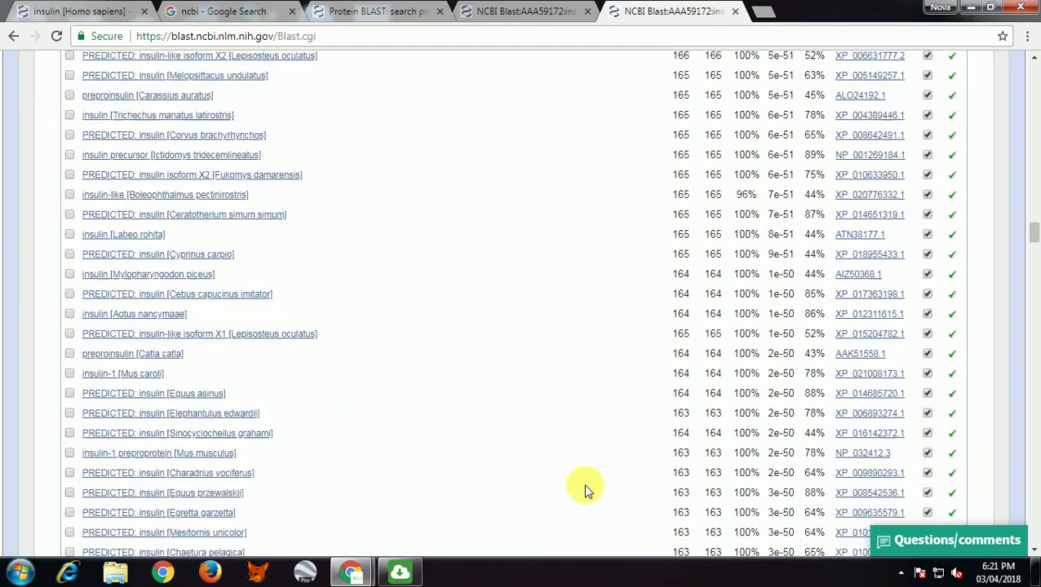
{"action": "left_click_drag", "start_coordinate": [1034, 235], "coordinate": [1019, 432]}
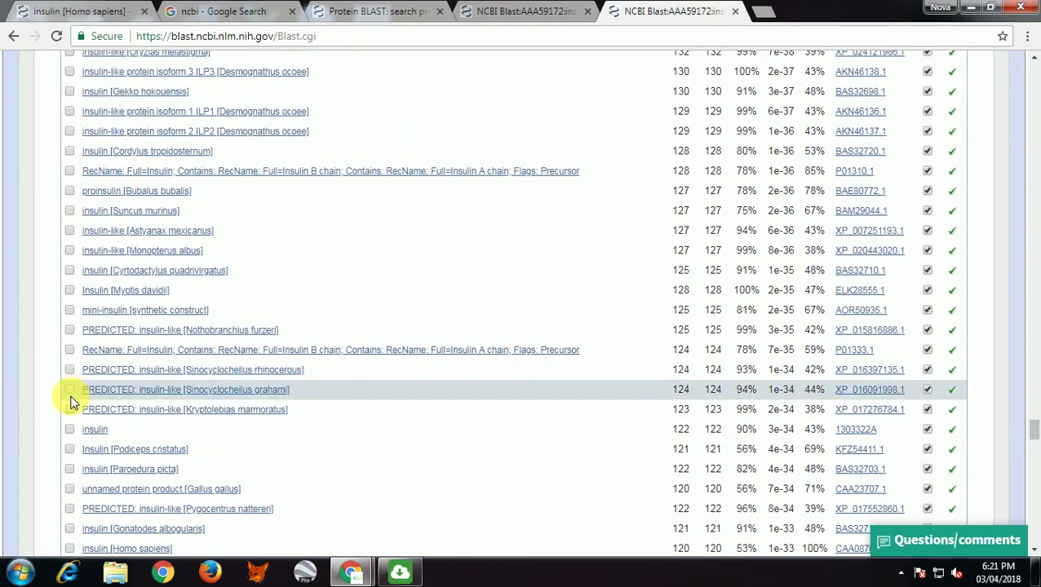
{"action": "left_click", "coordinate": [70, 390]}
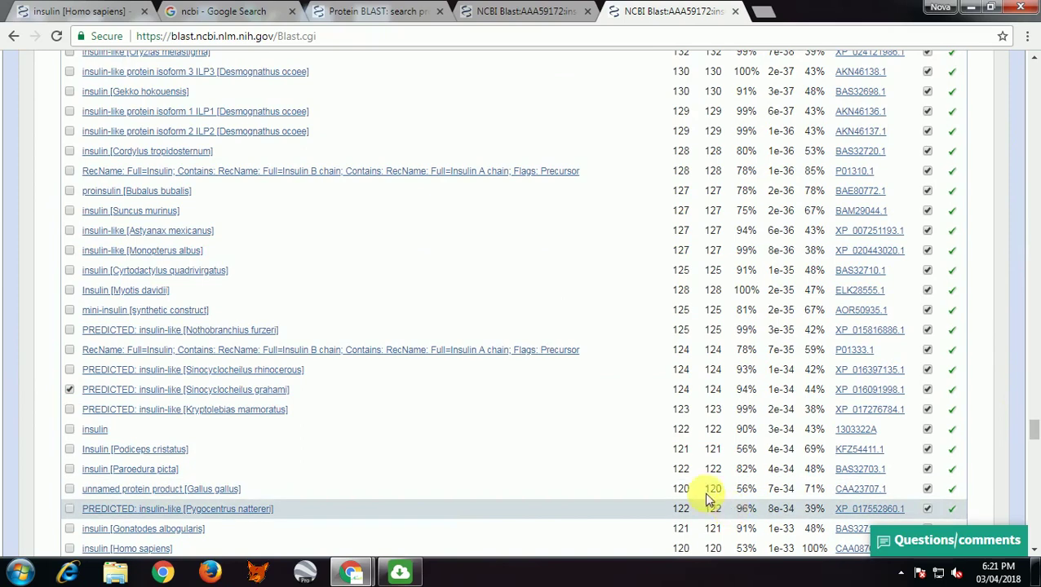
- Examine the yellow-marked sequences near the end of the iteration 3 table and return to the report heading
{"action": "scroll", "coordinate": [412, 318], "scroll_direction": "down", "scroll_amount": 3}
{"action": "scroll", "coordinate": [412, 318], "scroll_direction": "down", "scroll_amount": 15}
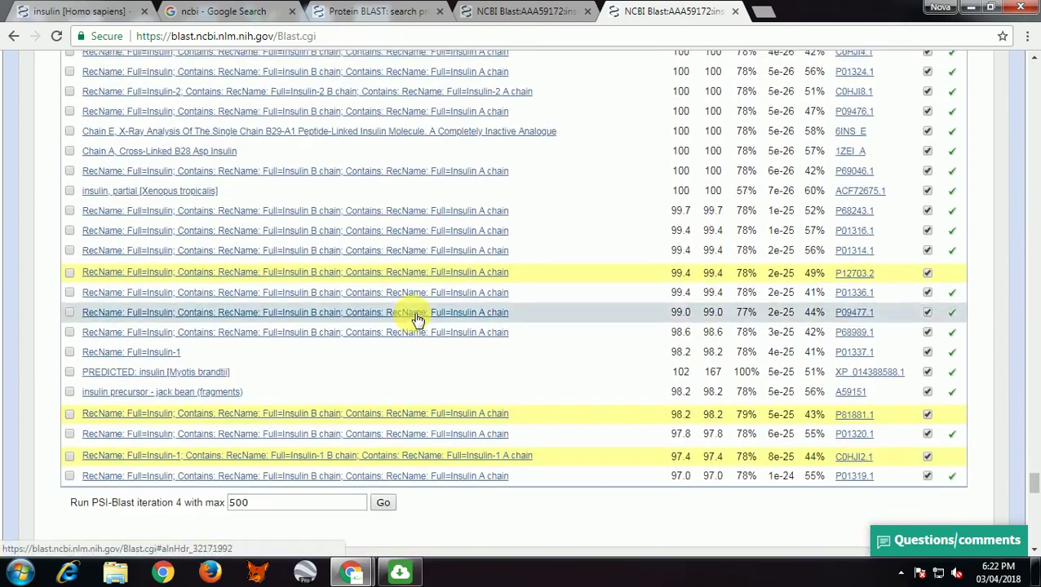
{"action": "scroll", "coordinate": [416, 318], "scroll_direction": "up", "scroll_amount": 4}
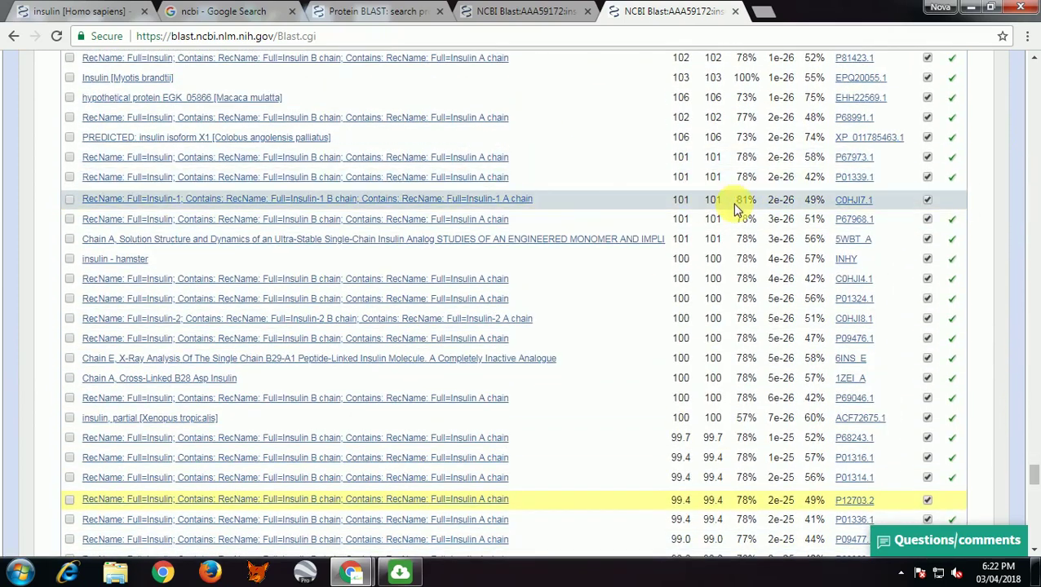
{"action": "scroll", "coordinate": [636, 290], "scroll_direction": "down", "scroll_amount": 2}
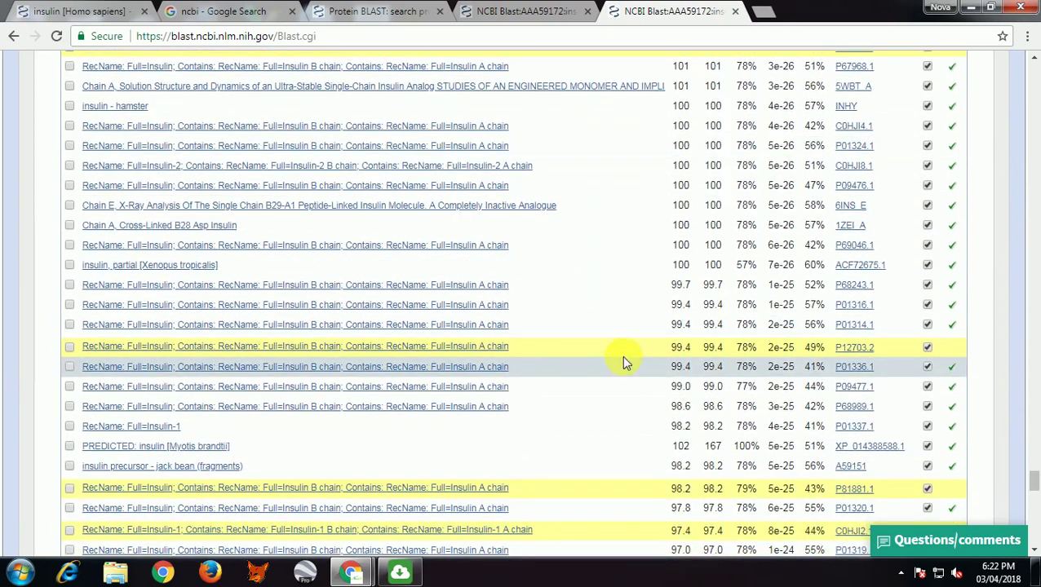
{"action": "scroll", "coordinate": [592, 358], "scroll_direction": "down", "scroll_amount": 2}
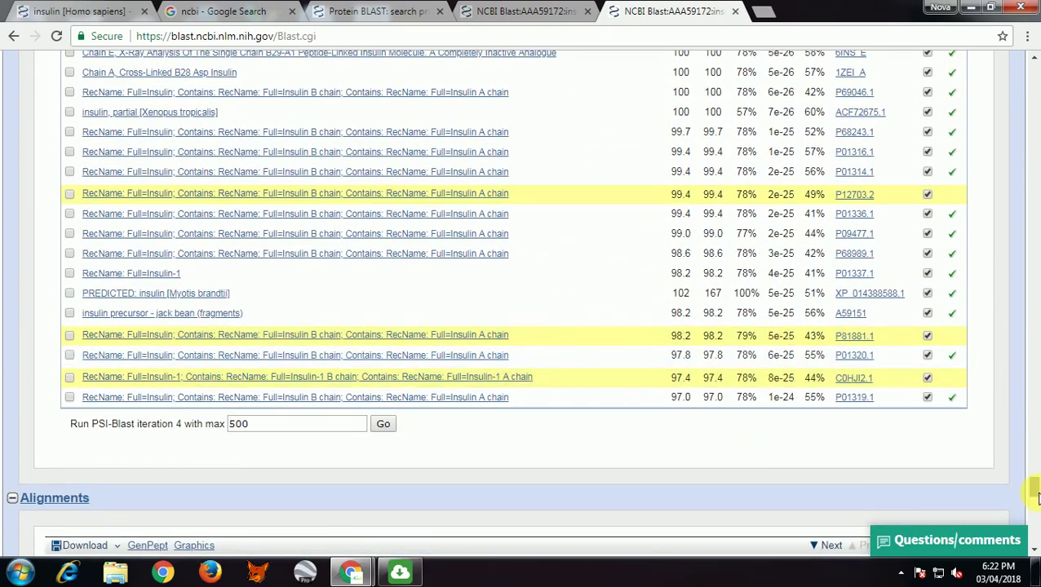
{"action": "left_click_drag", "start_coordinate": [1034, 489], "coordinate": [1030, 79]}
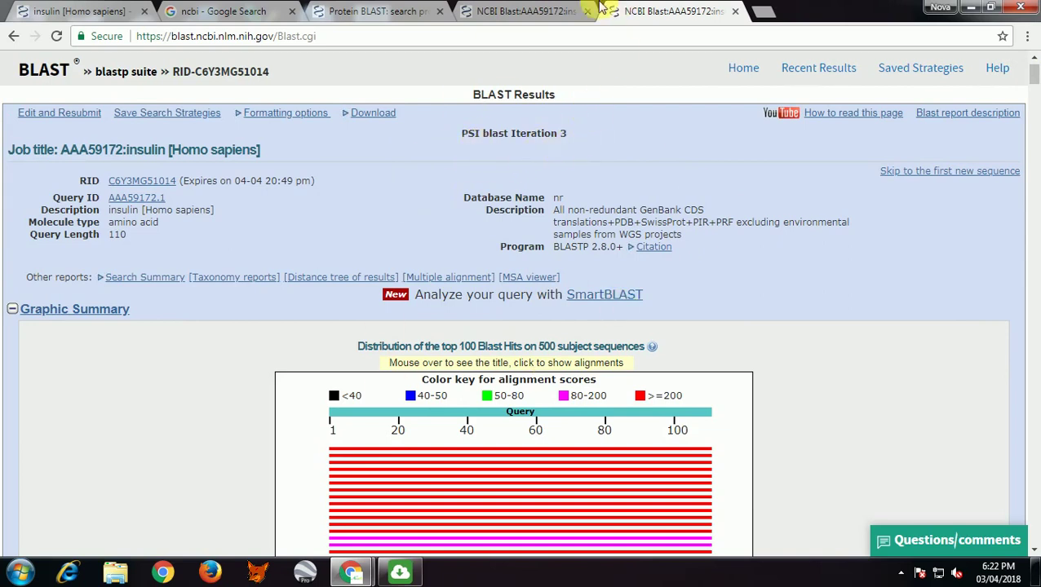
- Check the algorithm choice on the Protein BLAST search form, and close the PSI-BLAST results, keeping the DELTA-BLAST results open
{"action": "left_click", "coordinate": [522, 13]}
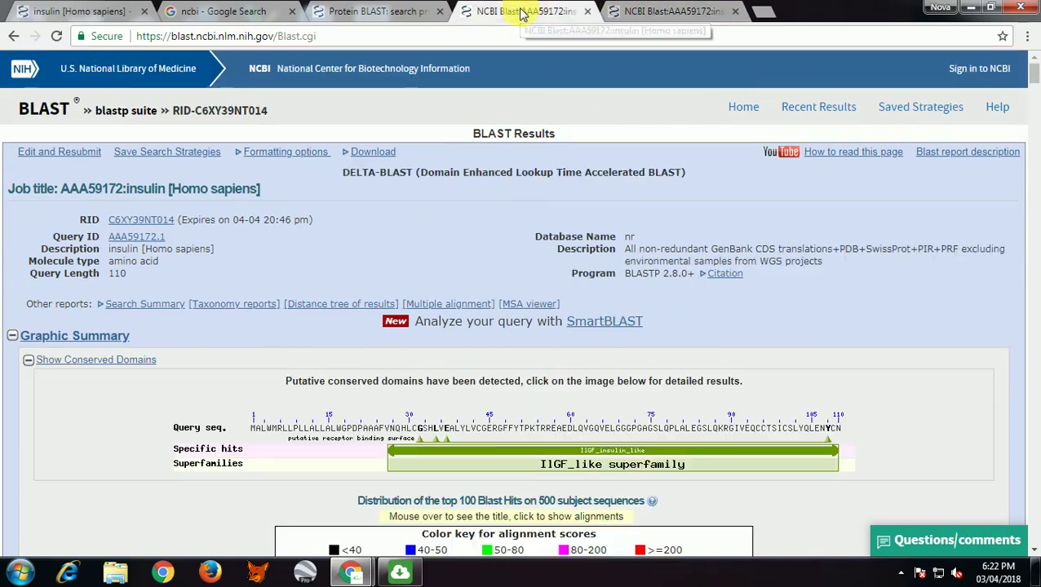
{"action": "left_click", "coordinate": [371, 10]}
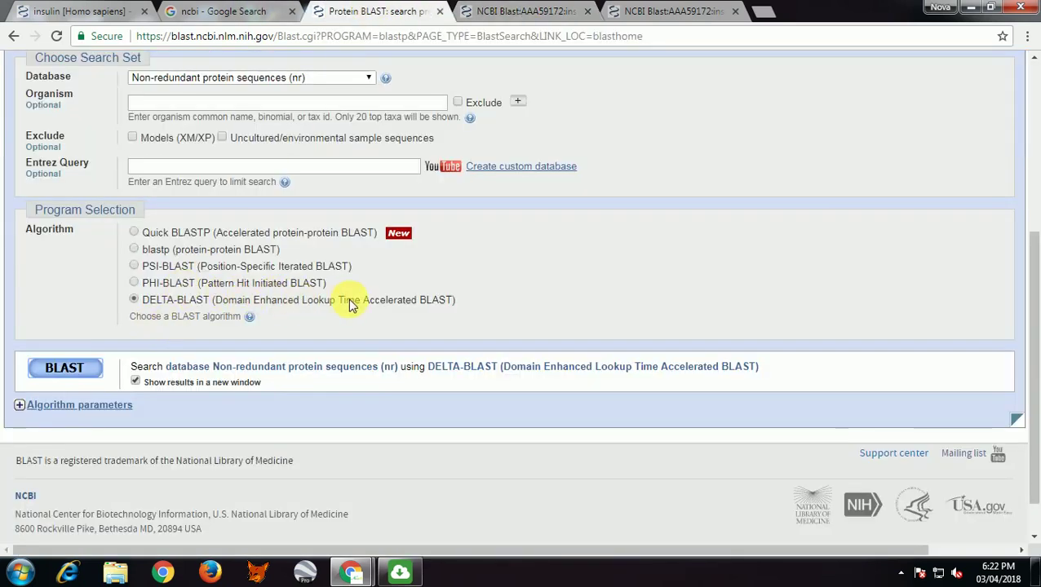
{"action": "scroll", "coordinate": [539, 297], "scroll_direction": "up", "scroll_amount": 3}
{"action": "scroll", "coordinate": [538, 298], "scroll_direction": "down", "scroll_amount": 1}
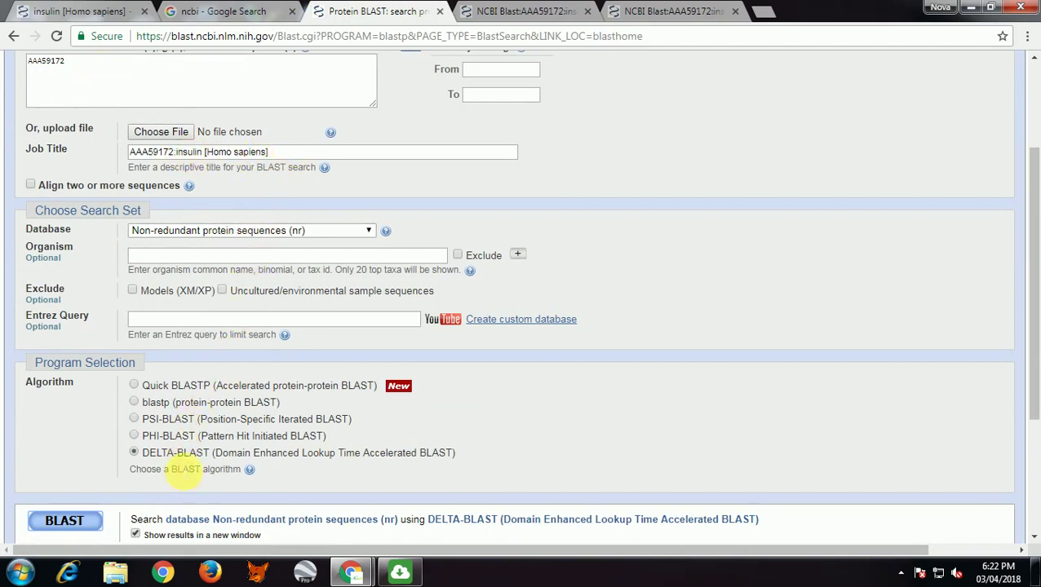
{"action": "left_click", "coordinate": [489, 12]}
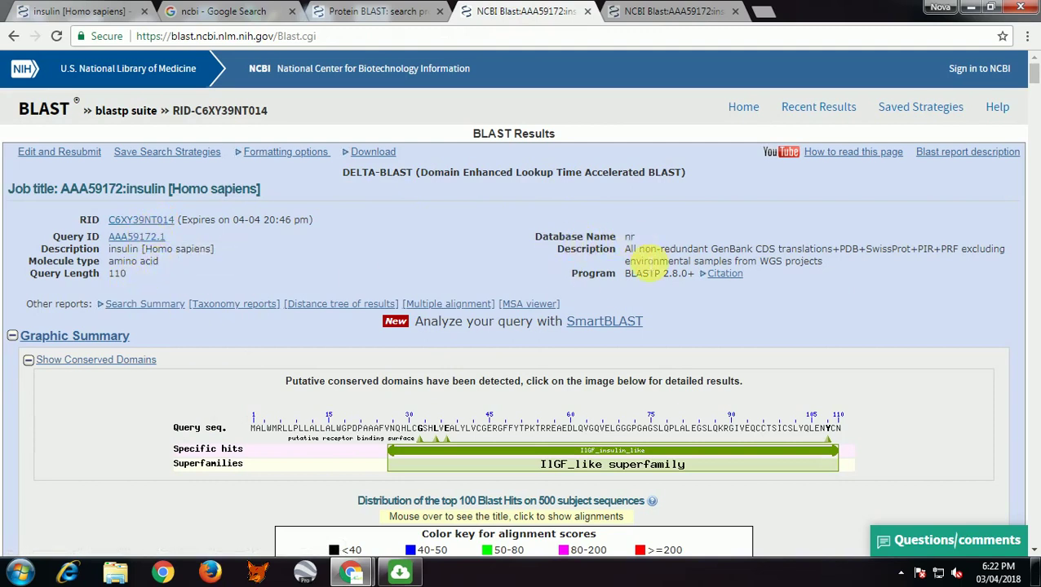
{"action": "left_click", "coordinate": [735, 13]}
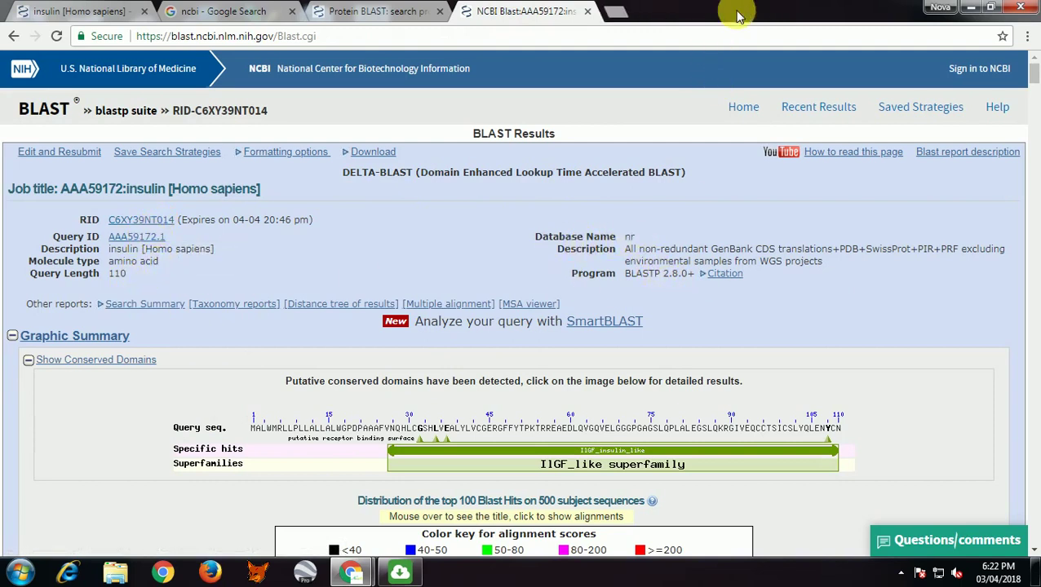
- Examine the conserved domains and the hit distribution in the DELTA-BLAST Graphic Summary
{"action": "scroll", "coordinate": [708, 314], "scroll_direction": "down", "scroll_amount": 1}
{"action": "scroll", "coordinate": [717, 319], "scroll_direction": "down", "scroll_amount": 2}
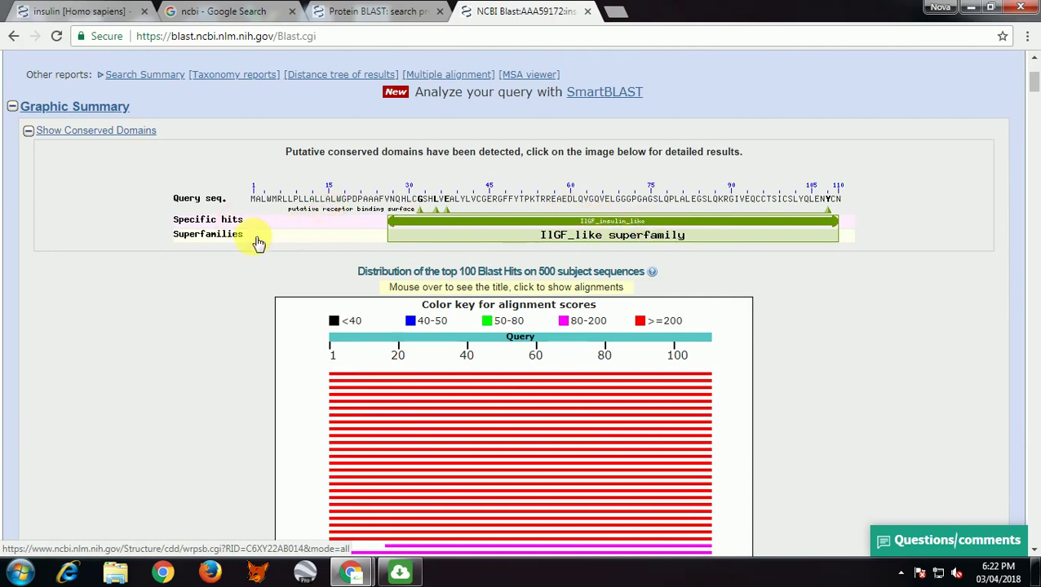
{"action": "scroll", "coordinate": [778, 298], "scroll_direction": "down", "scroll_amount": 2}
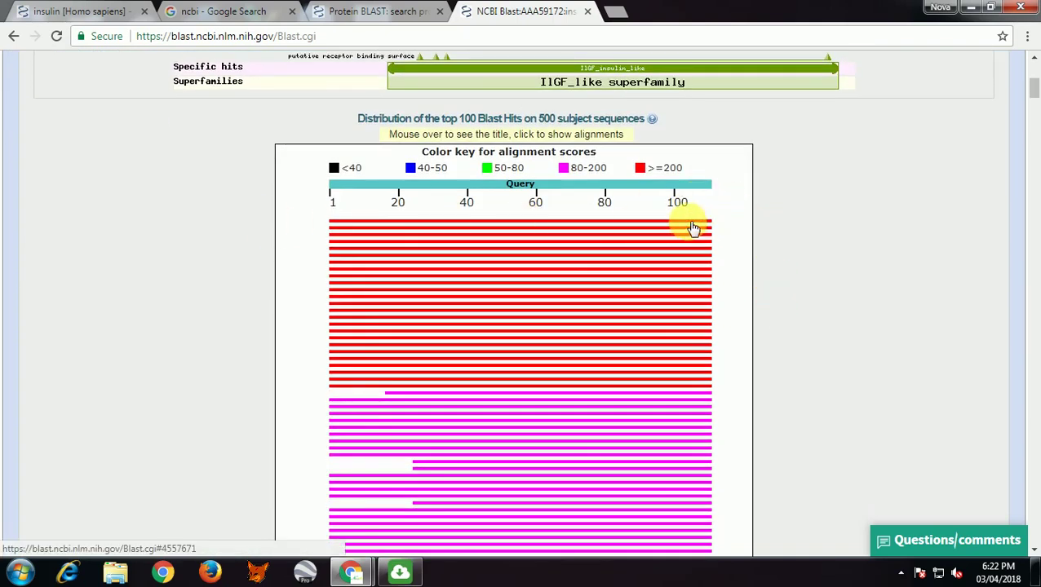
{"action": "mouse_move", "coordinate": [682, 225]}
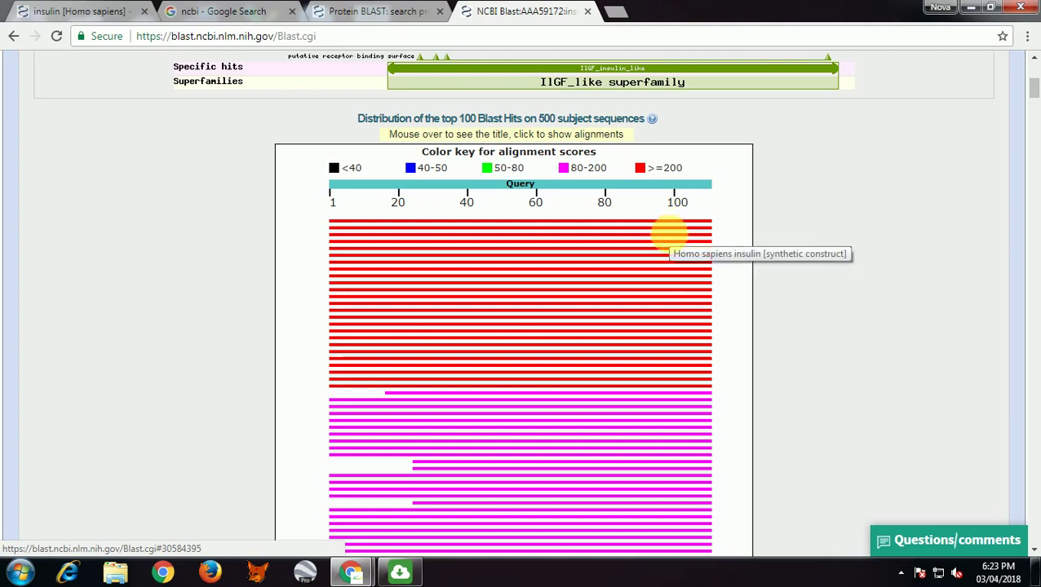
{"action": "scroll", "coordinate": [765, 305], "scroll_direction": "down", "scroll_amount": 2}
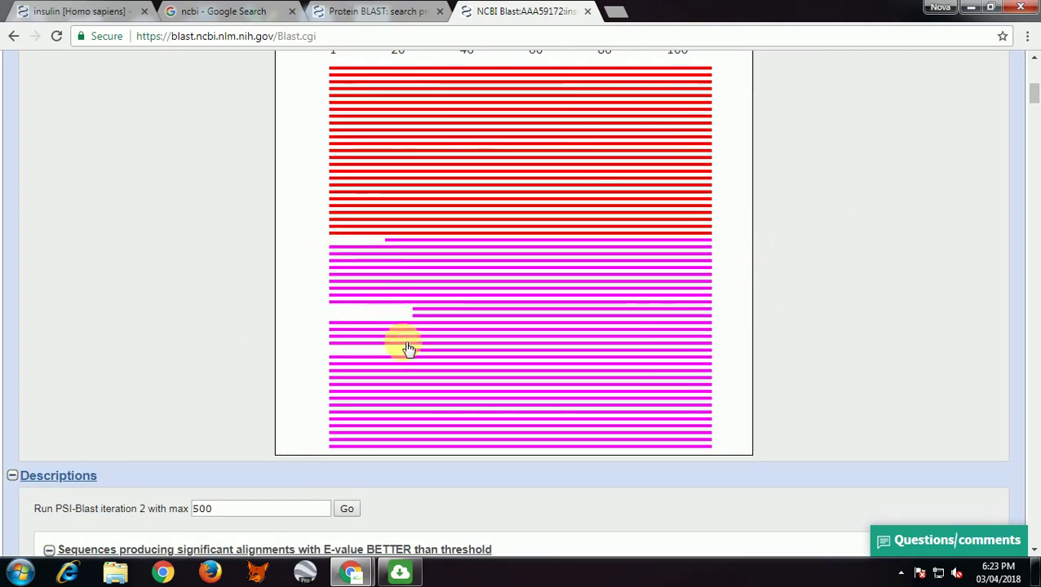
- Examine the scores, E values and identities of the hits in the DELTA-BLAST Descriptions table
{"action": "scroll", "coordinate": [586, 251], "scroll_direction": "down", "scroll_amount": 4}
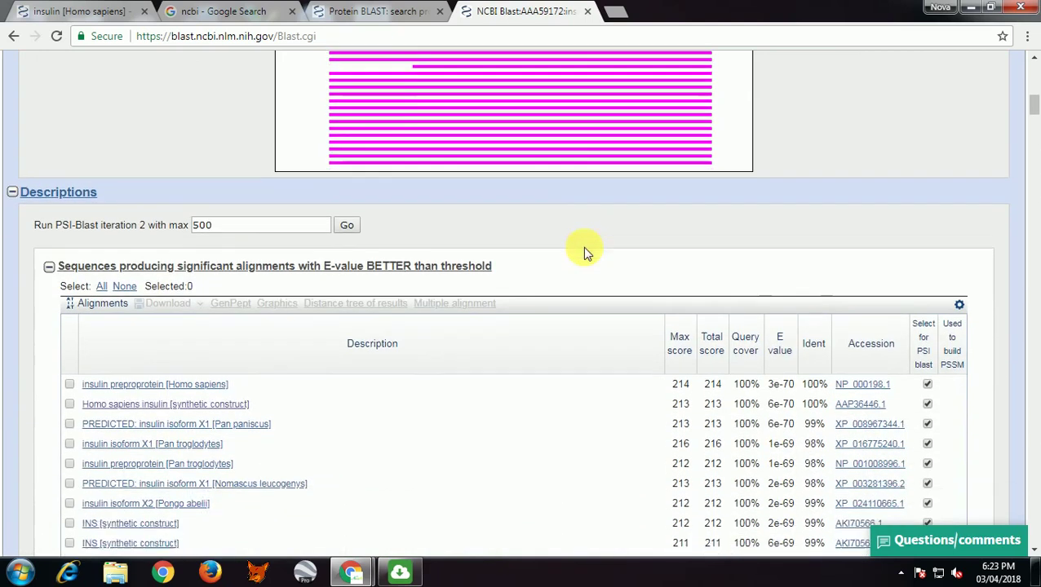
{"action": "scroll", "coordinate": [582, 246], "scroll_direction": "down", "scroll_amount": 1}
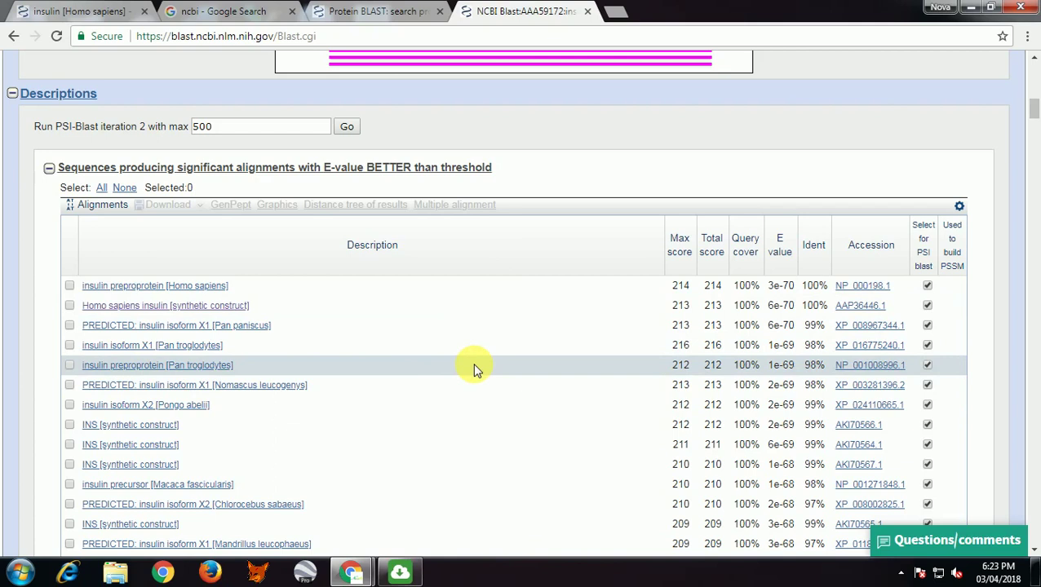
{"action": "scroll", "coordinate": [406, 327], "scroll_direction": "up", "scroll_amount": 2}
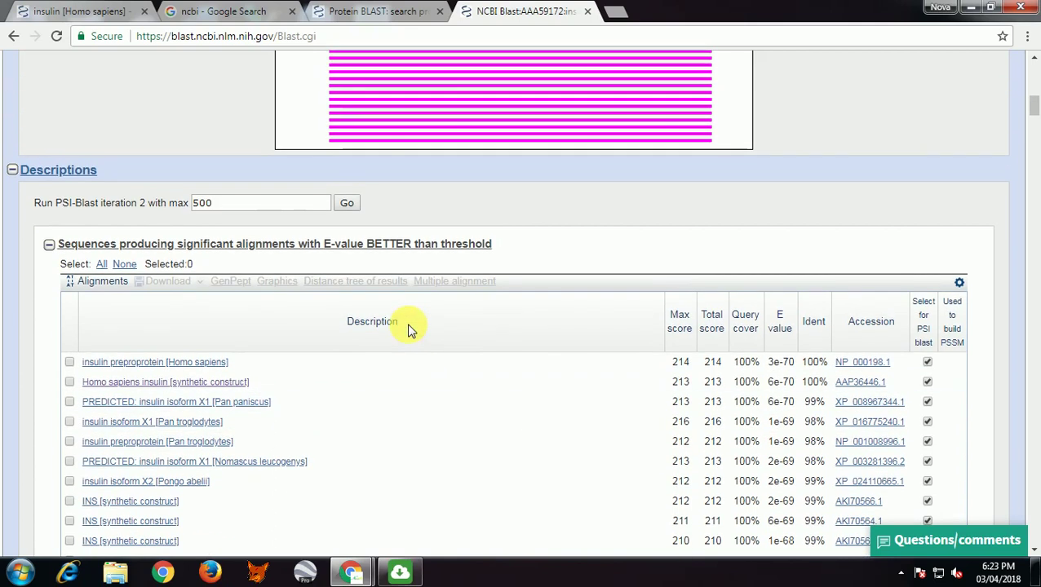
{"action": "scroll", "coordinate": [500, 192], "scroll_direction": "down", "scroll_amount": 4}
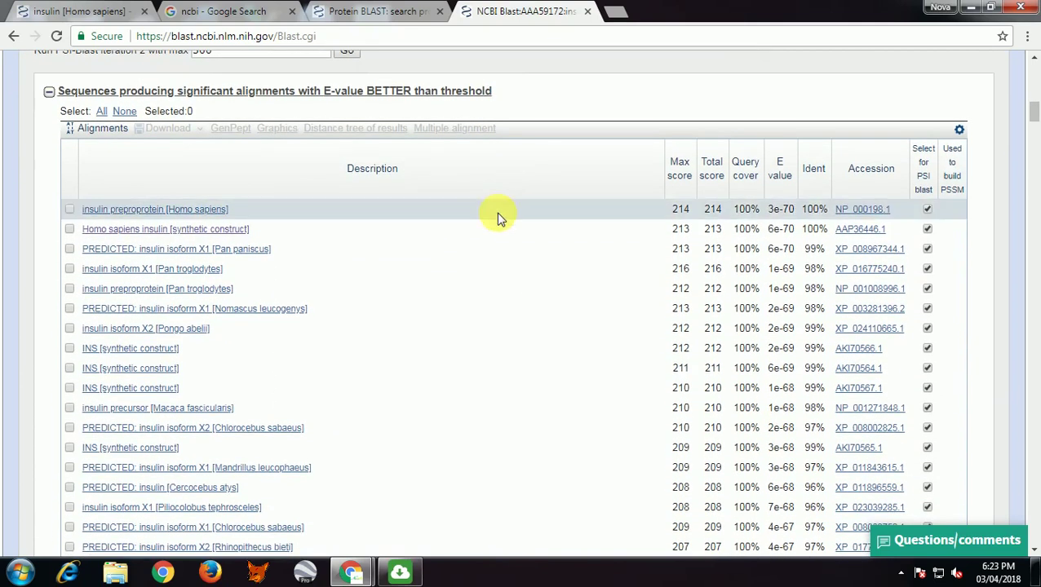
{"action": "scroll", "coordinate": [500, 256], "scroll_direction": "down", "scroll_amount": 10}
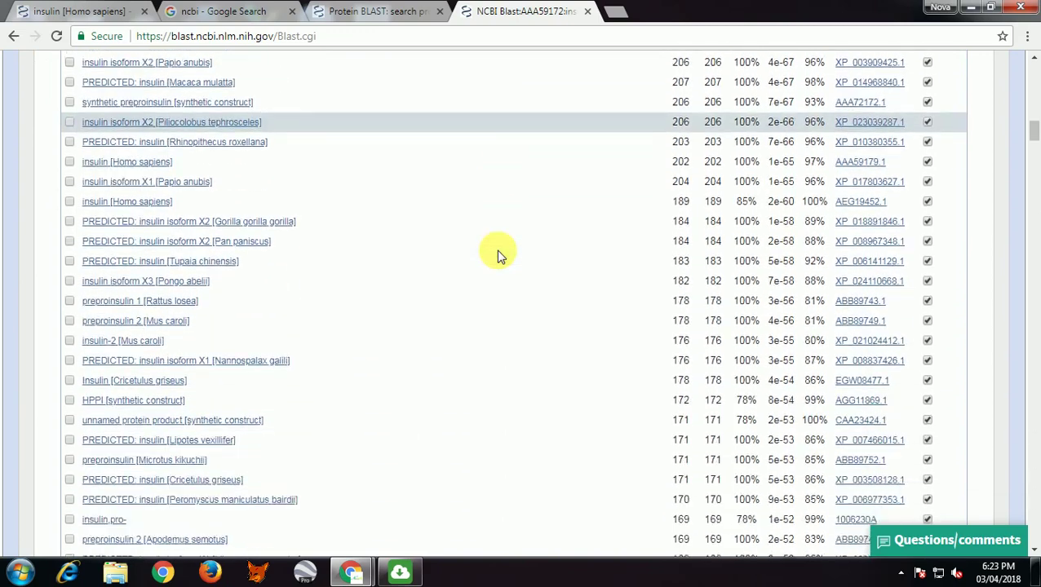
{"action": "scroll", "coordinate": [500, 256], "scroll_direction": "down", "scroll_amount": 4}
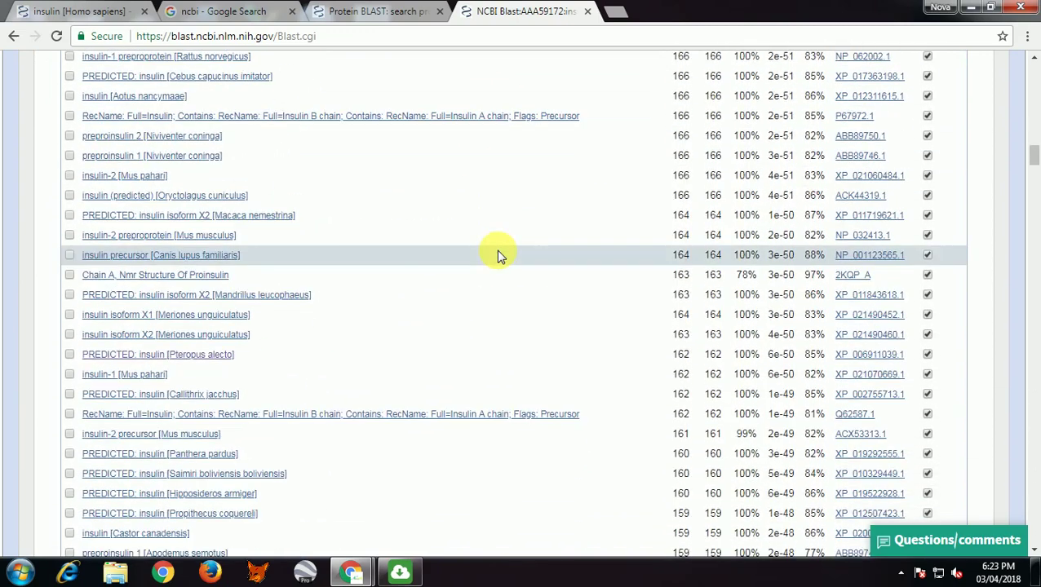
{"action": "scroll", "coordinate": [500, 256], "scroll_direction": "up", "scroll_amount": 12}
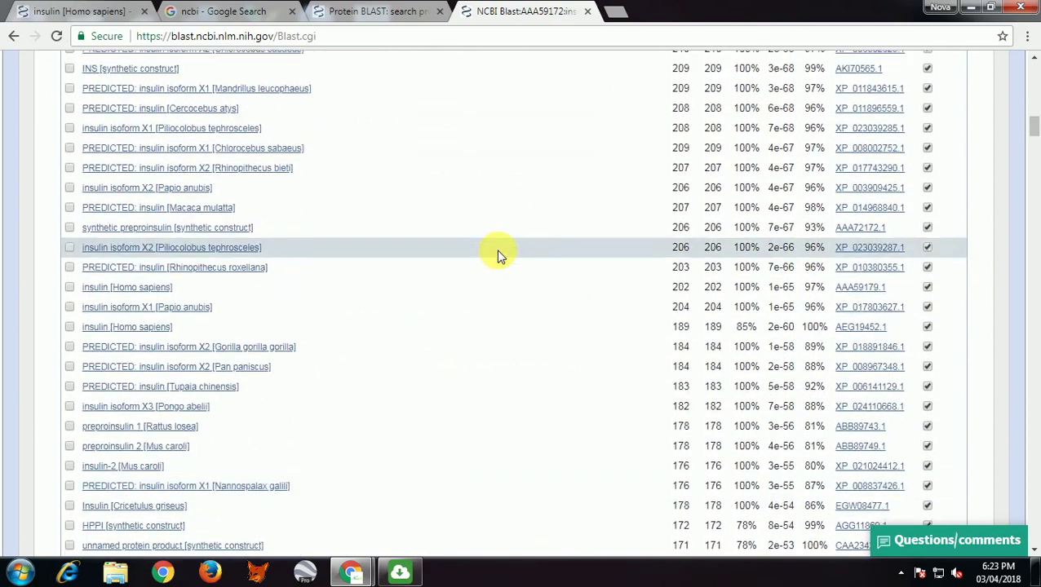
{"action": "scroll", "coordinate": [498, 254], "scroll_direction": "up", "scroll_amount": 6}
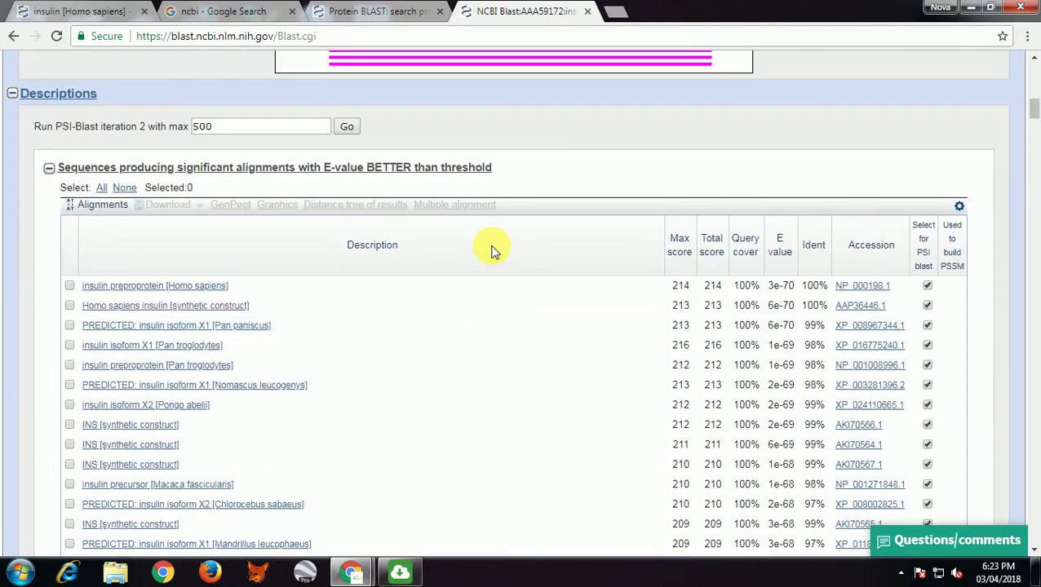
- Select hits NP_000198.1, AAP36446.1, XP_016775240.1, NP_001008996.1 and XP_024110665.1 in the DELTA-BLAST Descriptions table
{"action": "left_click", "coordinate": [70, 287]}
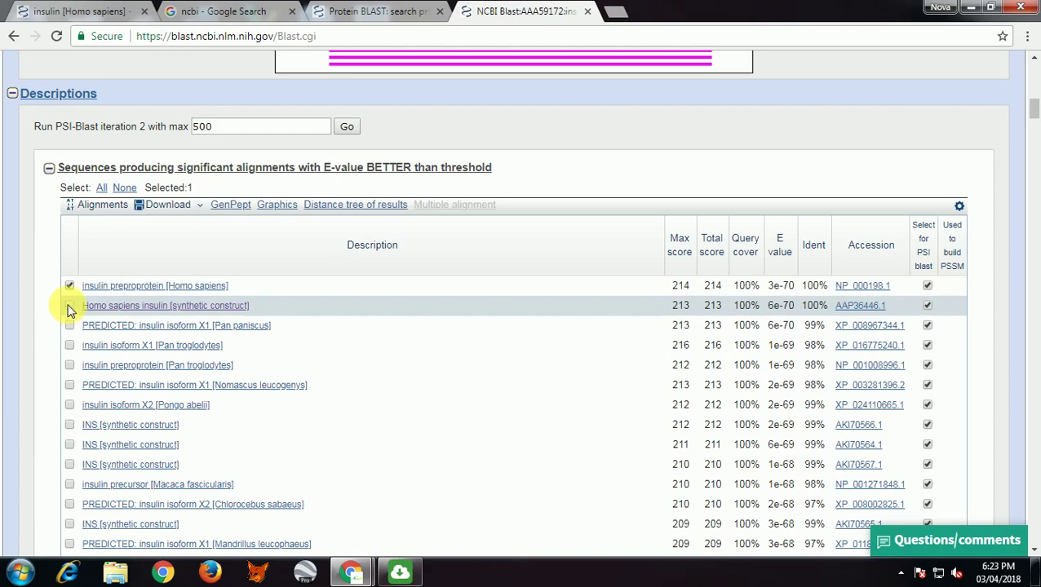
{"action": "left_click", "coordinate": [69, 307]}
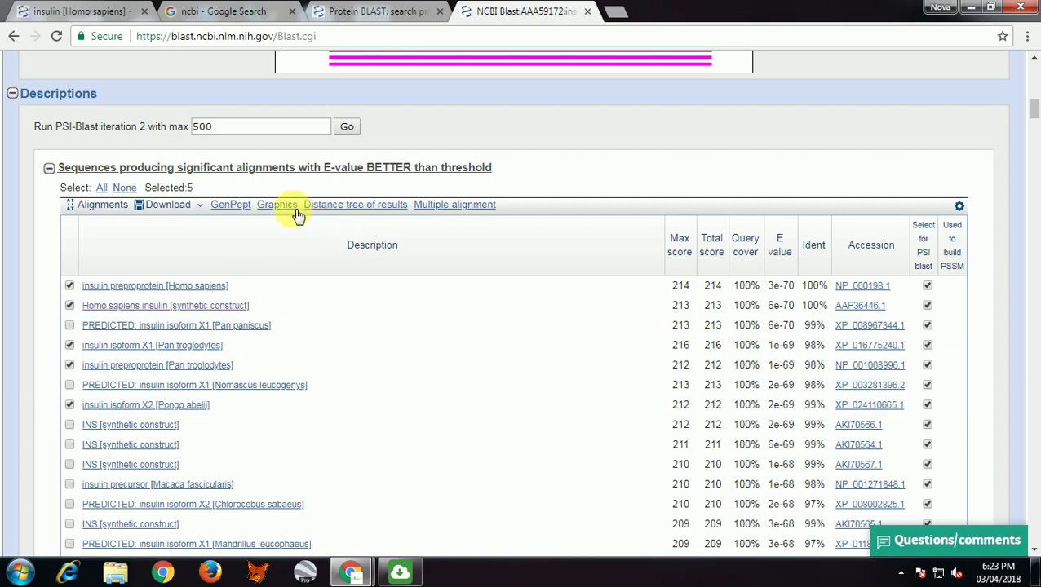
- Download the five selected DELTA-BLAST hits as FASTA (complete sequence)
{"action": "left_click", "coordinate": [203, 208]}
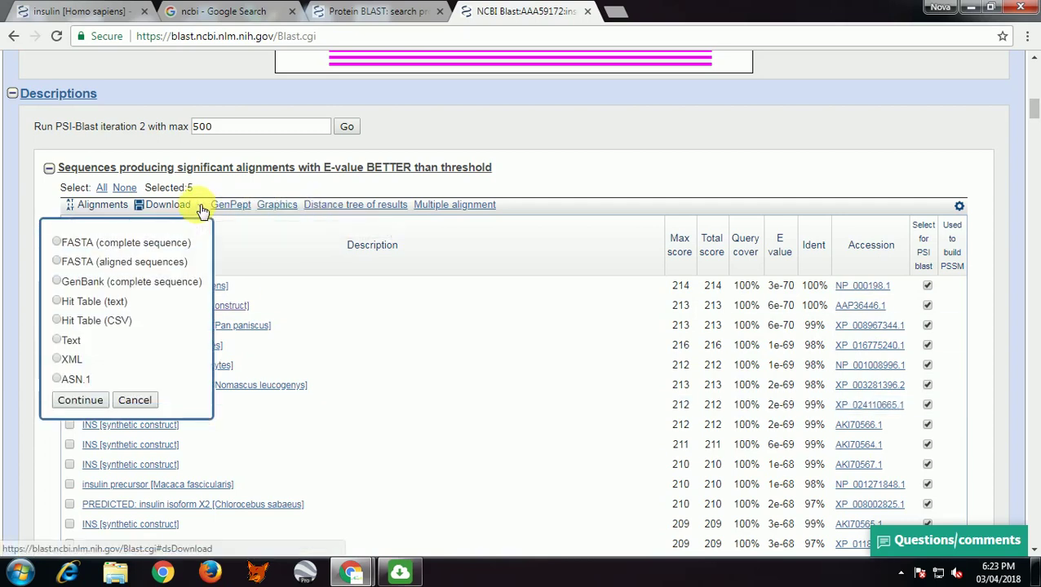
{"action": "left_click", "coordinate": [66, 267]}
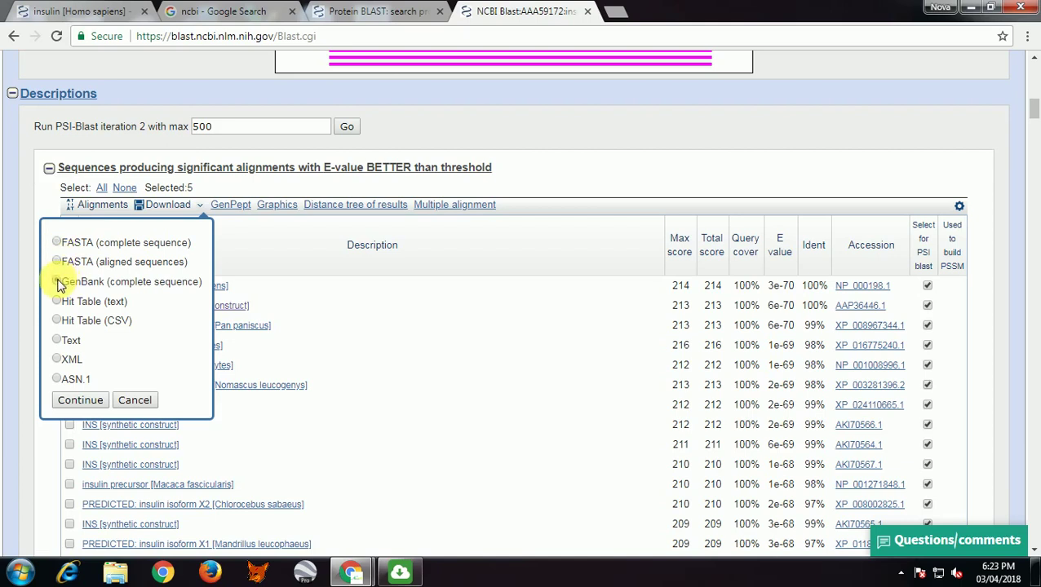
{"action": "left_click", "coordinate": [58, 282]}
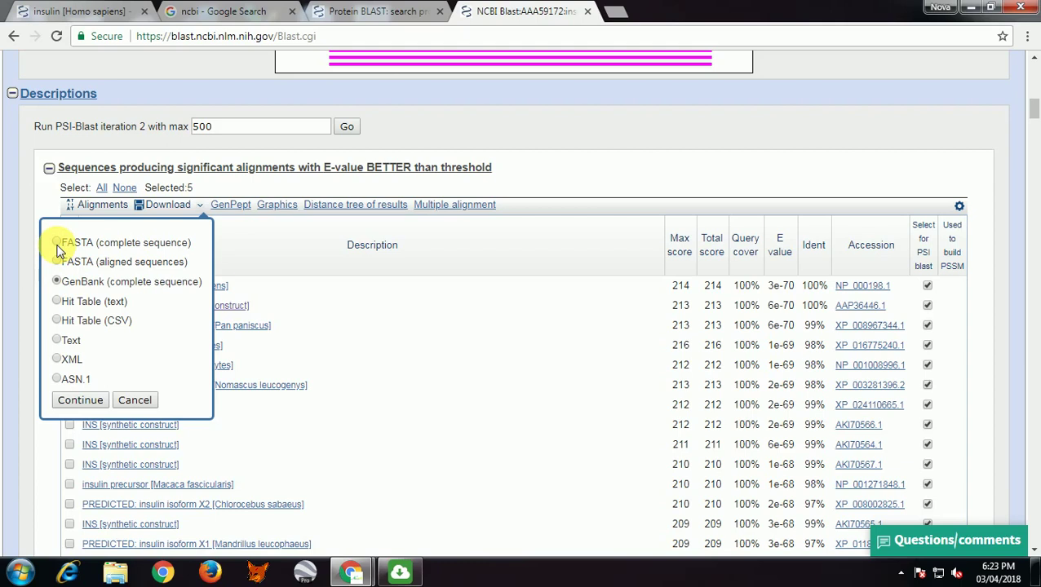
{"action": "left_click", "coordinate": [80, 401]}
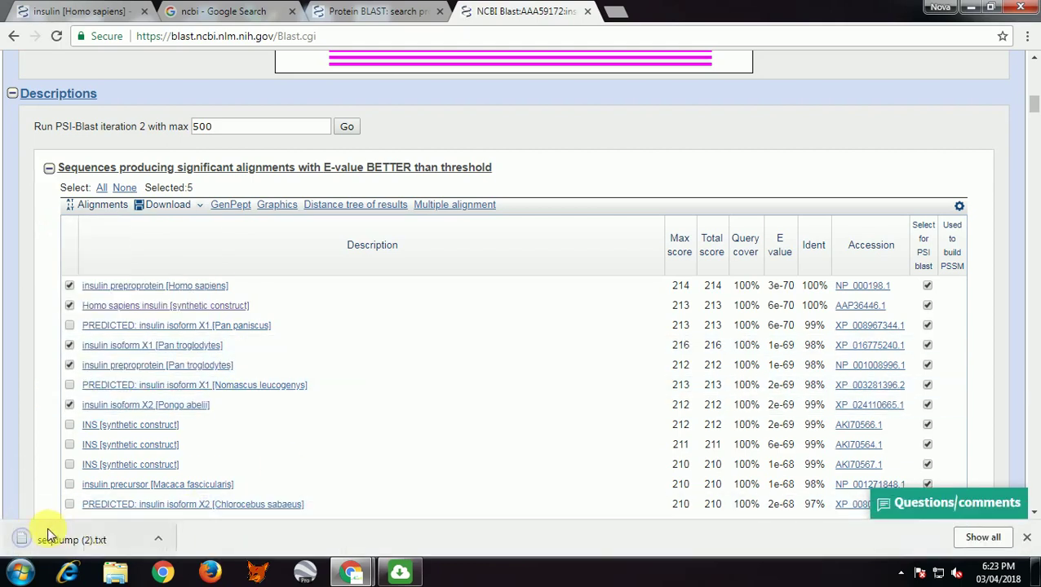
- Download the same selected hits in GenBank (complete sequence) format
{"action": "left_click", "coordinate": [199, 204]}
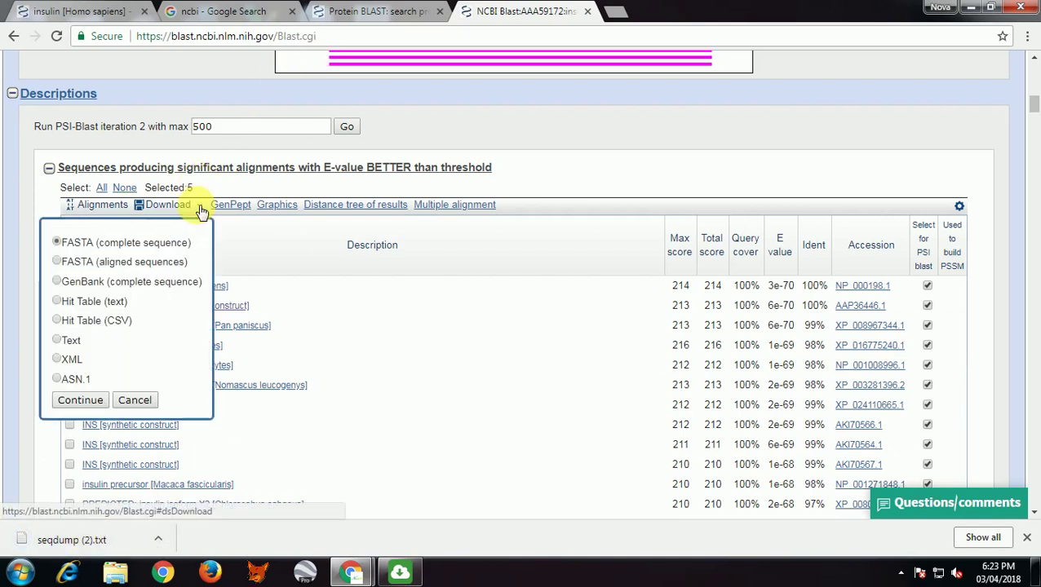
{"action": "left_click", "coordinate": [58, 281]}
{"action": "left_click", "coordinate": [84, 400]}
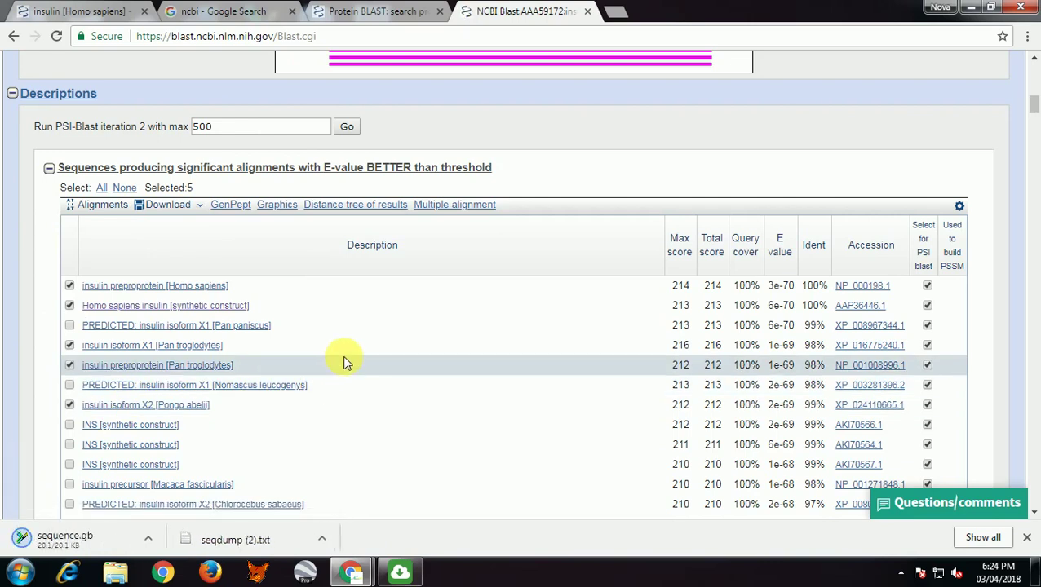
- Locate the downloaded sequence.gb in its folder, view its sequences in BioEdit, and close BioEdit
{"action": "left_click", "coordinate": [158, 539]}
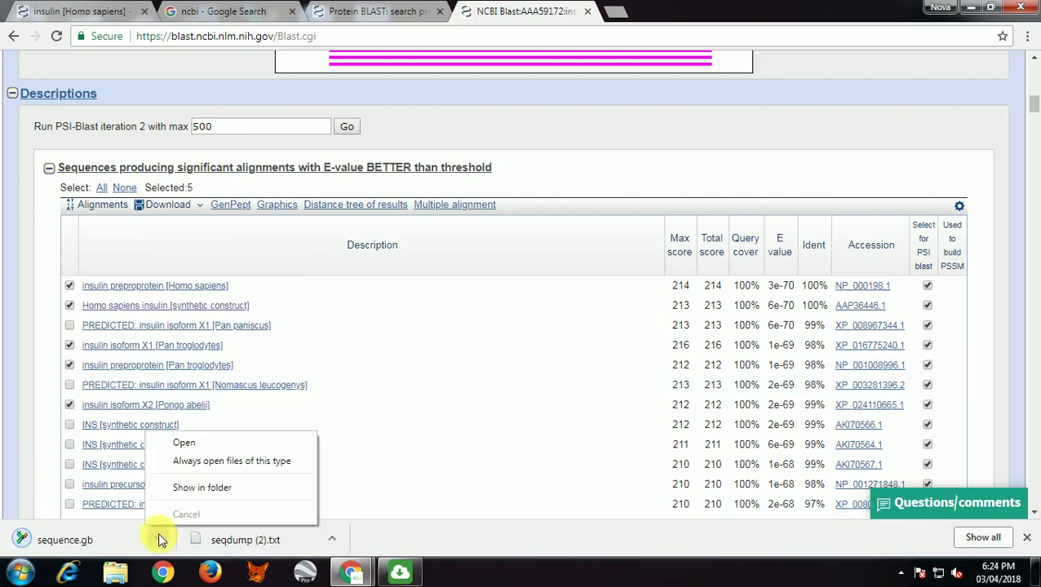
{"action": "left_click", "coordinate": [213, 490]}
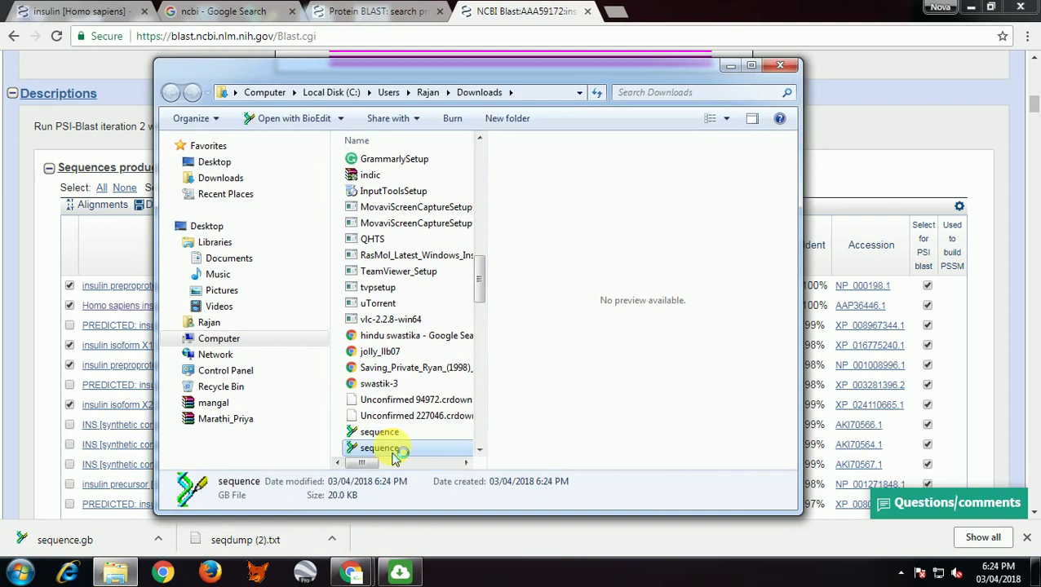
{"action": "left_click", "coordinate": [731, 67]}
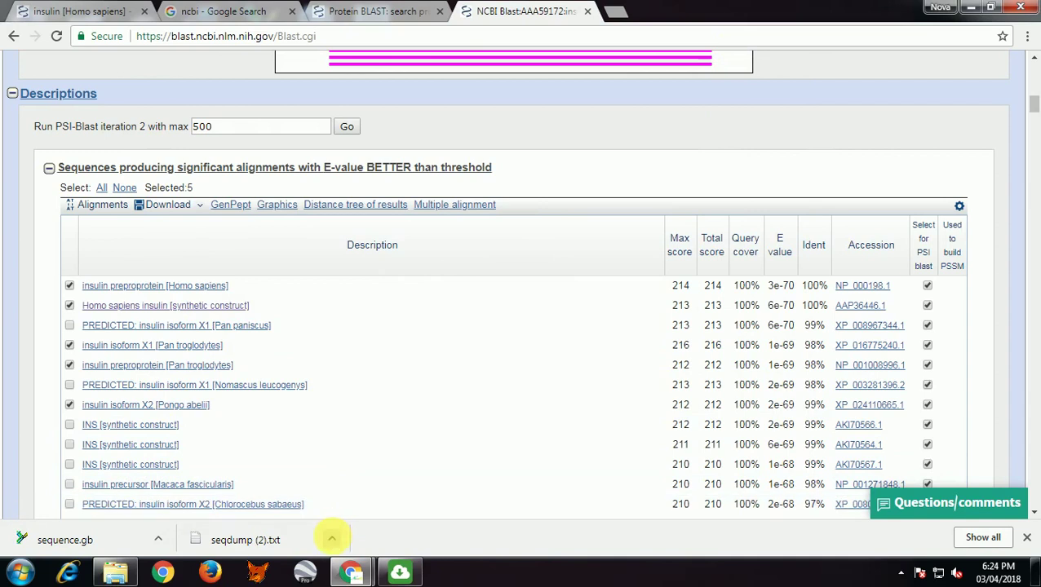
{"action": "left_click", "coordinate": [333, 542]}
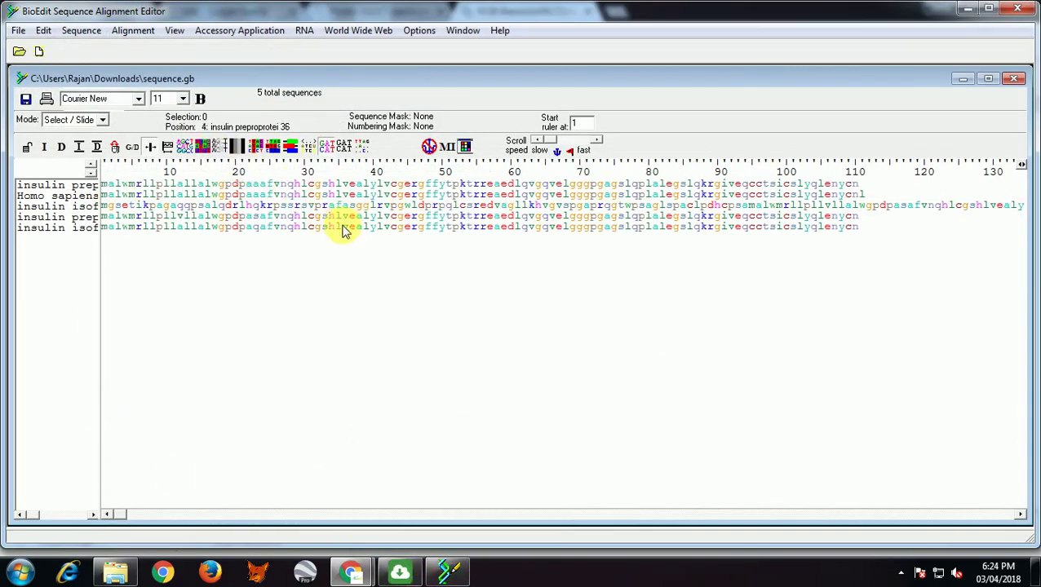
{"action": "left_click", "coordinate": [1012, 78]}
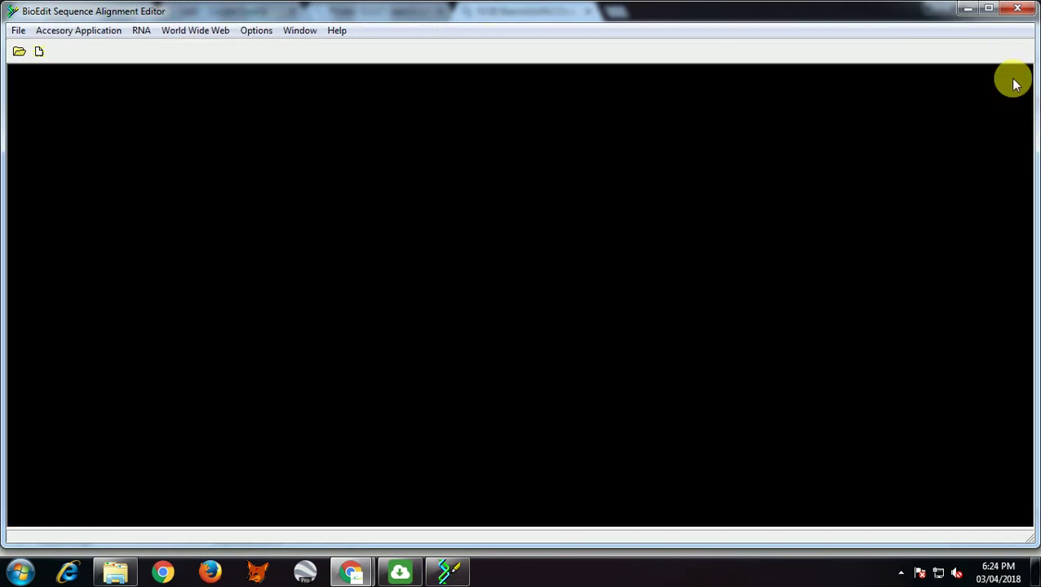
{"action": "left_click", "coordinate": [1017, 8]}
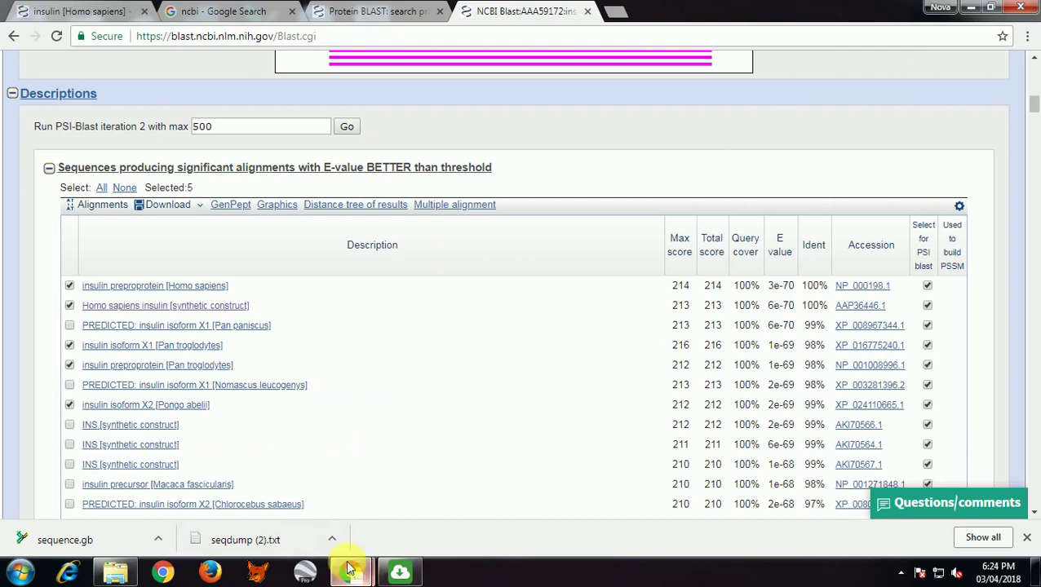
- Locate seqdump (2).txt in the Downloads folder, view its FASTA sequences in Notepad and the enlarged preview, and close both windows
{"action": "left_click", "coordinate": [332, 541]}
{"action": "left_click", "coordinate": [369, 490]}
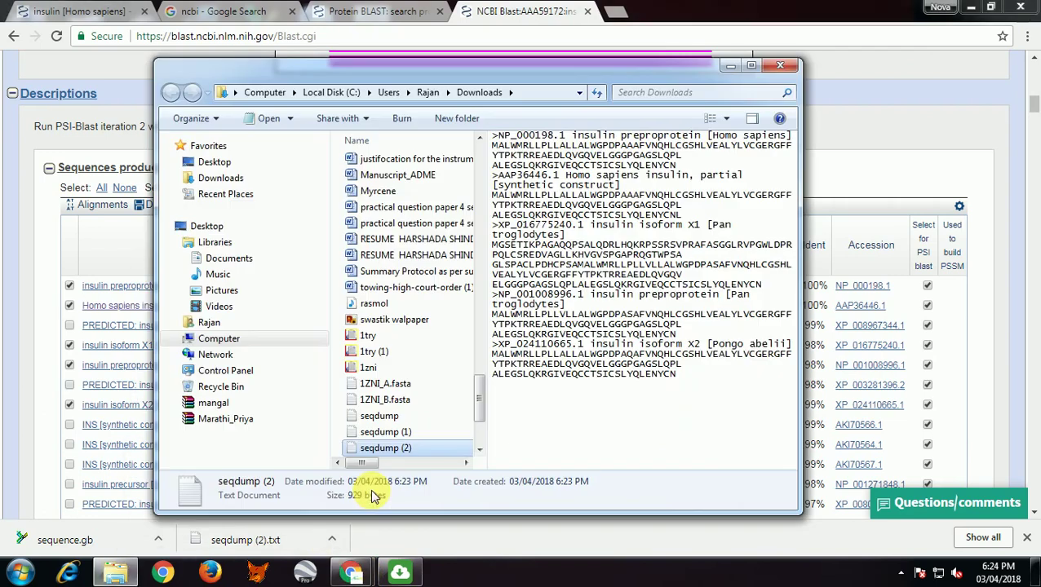
{"action": "double_click", "coordinate": [419, 449]}
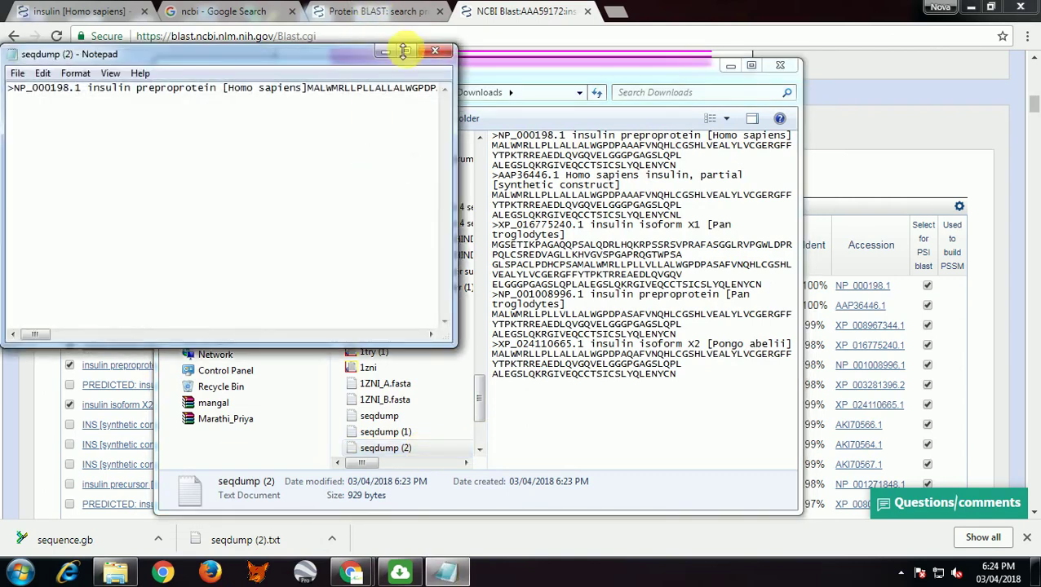
{"action": "left_click", "coordinate": [436, 55]}
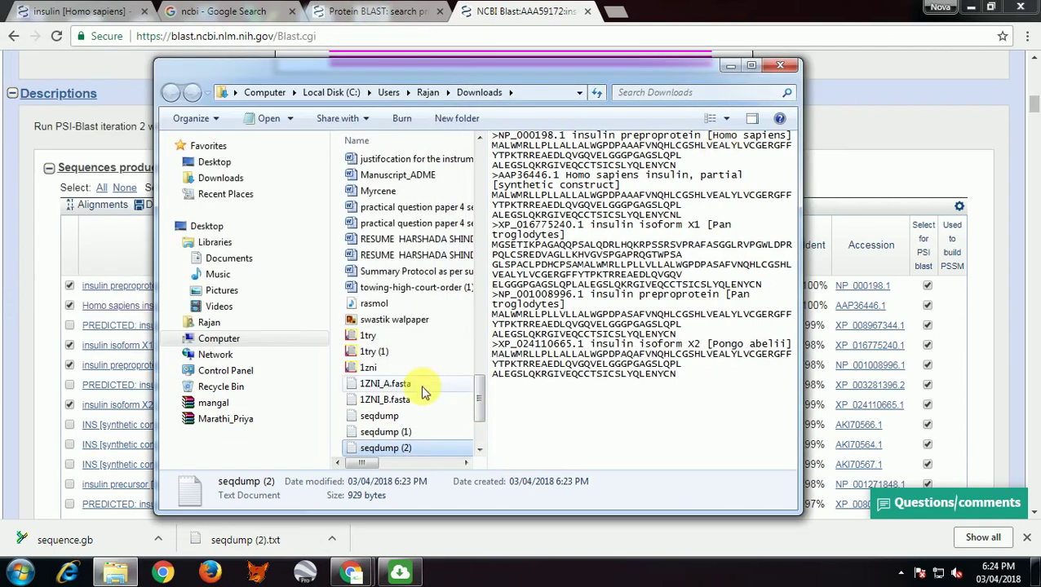
{"action": "left_click", "coordinate": [751, 65]}
{"action": "left_click_drag", "start_coordinate": [321, 417], "coordinate": [338, 352]}
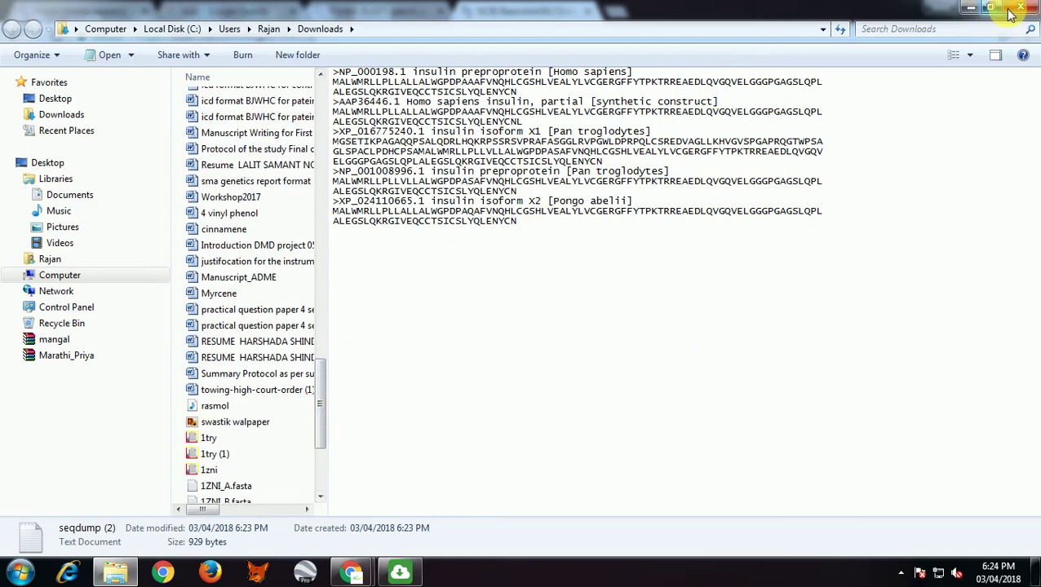
{"action": "left_click", "coordinate": [1015, 12]}
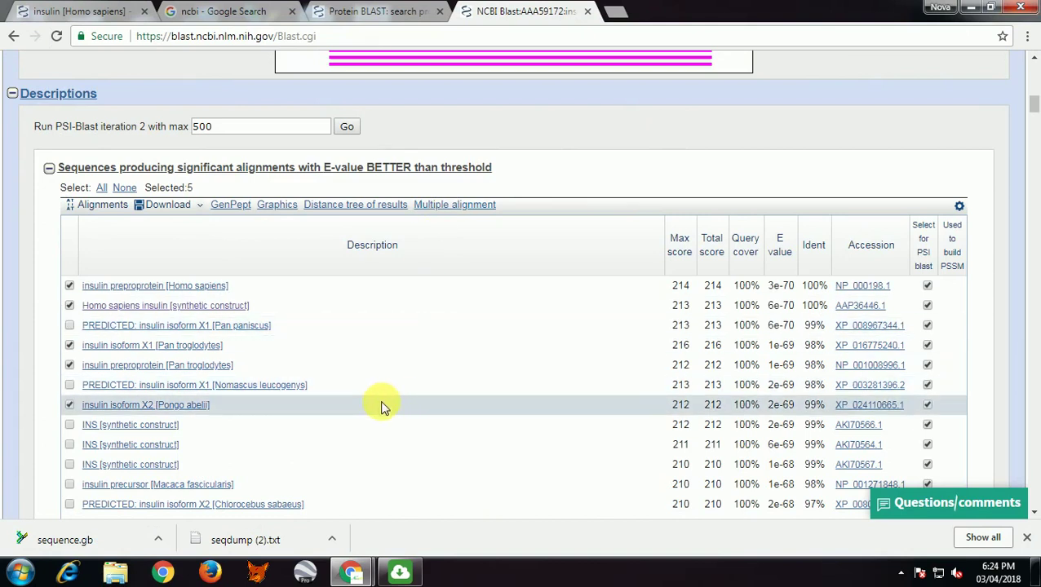
- Return to the Protein BLAST search form, choose the PHI-BLAST algorithm and activate its PHI pattern field
{"action": "scroll", "coordinate": [383, 407], "scroll_direction": "up", "scroll_amount": 3}
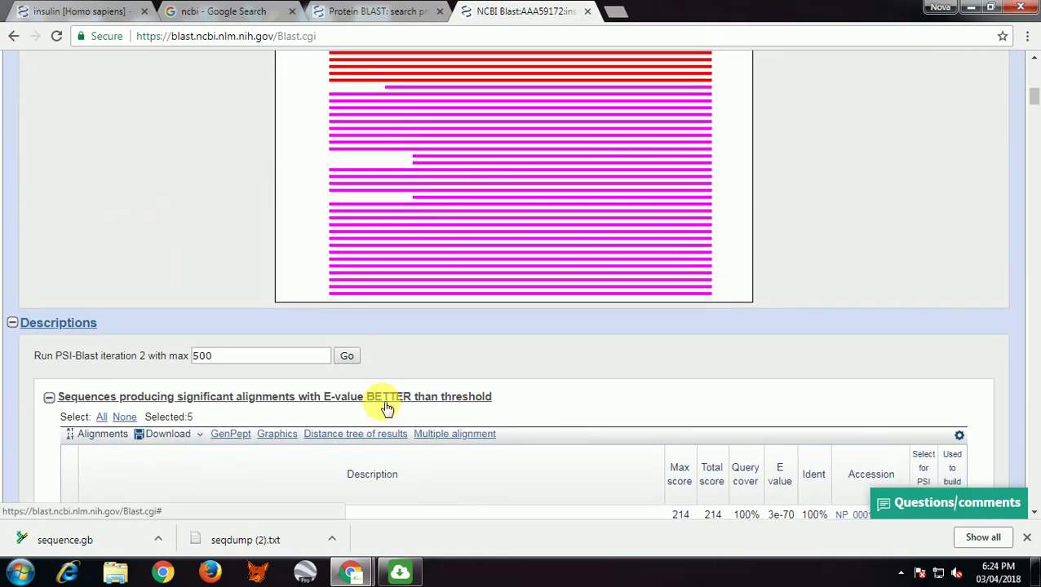
{"action": "scroll", "coordinate": [383, 407], "scroll_direction": "up", "scroll_amount": 1}
{"action": "left_click", "coordinate": [399, 15]}
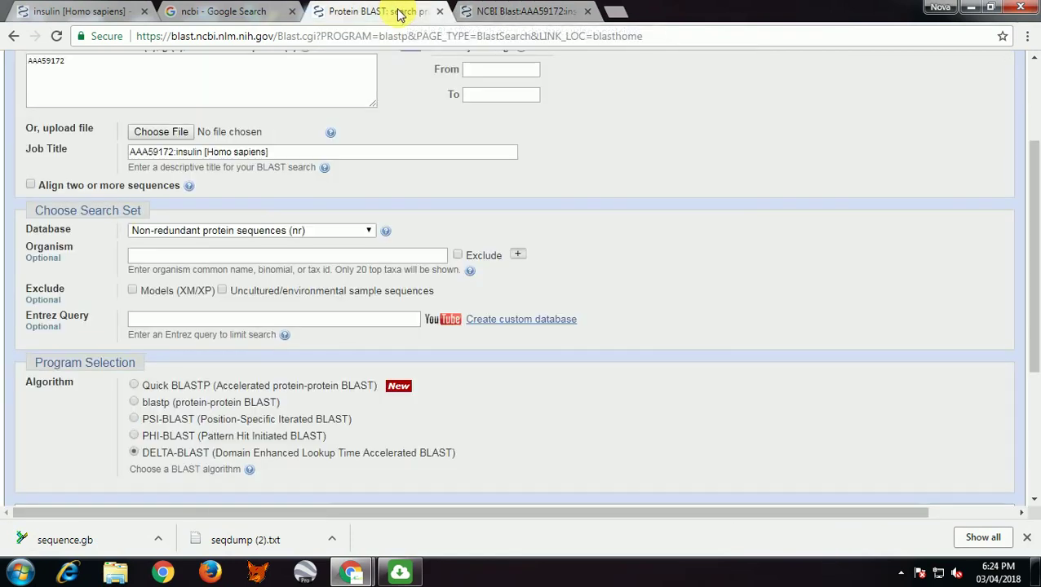
{"action": "left_click", "coordinate": [134, 435]}
{"action": "left_click", "coordinate": [196, 457]}
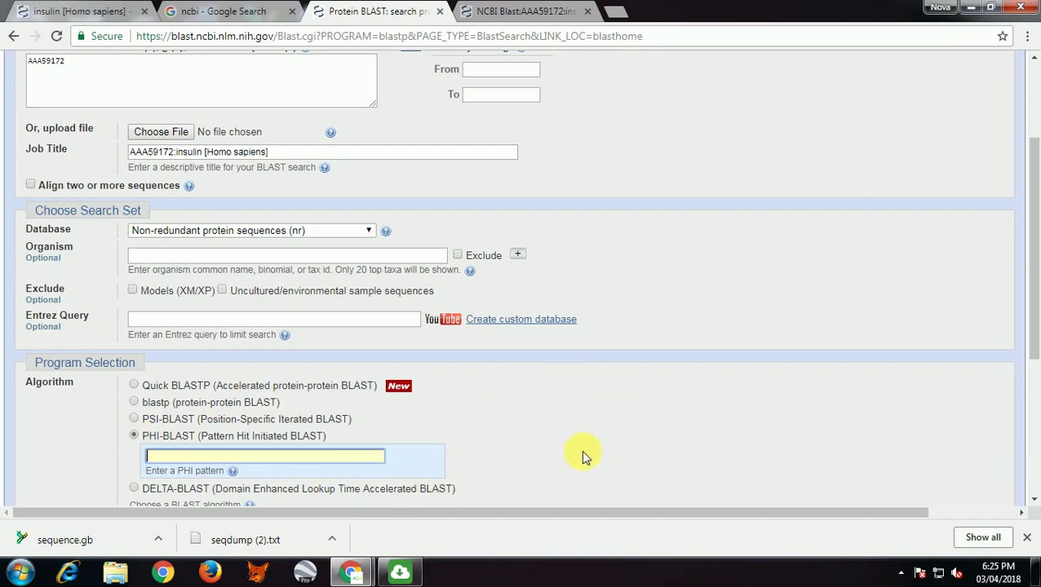
- Review the query on the Protein BLAST form, the ncbi Google results, the insulin FASTA record and the form's algorithm options
{"action": "scroll", "coordinate": [644, 445], "scroll_direction": "up", "scroll_amount": 4}
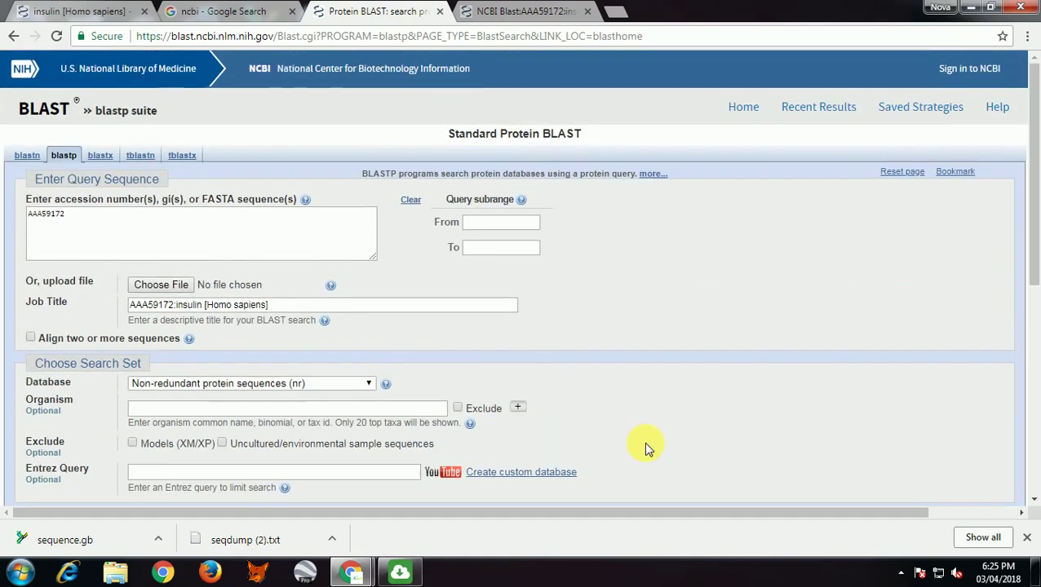
{"action": "left_click", "coordinate": [241, 12]}
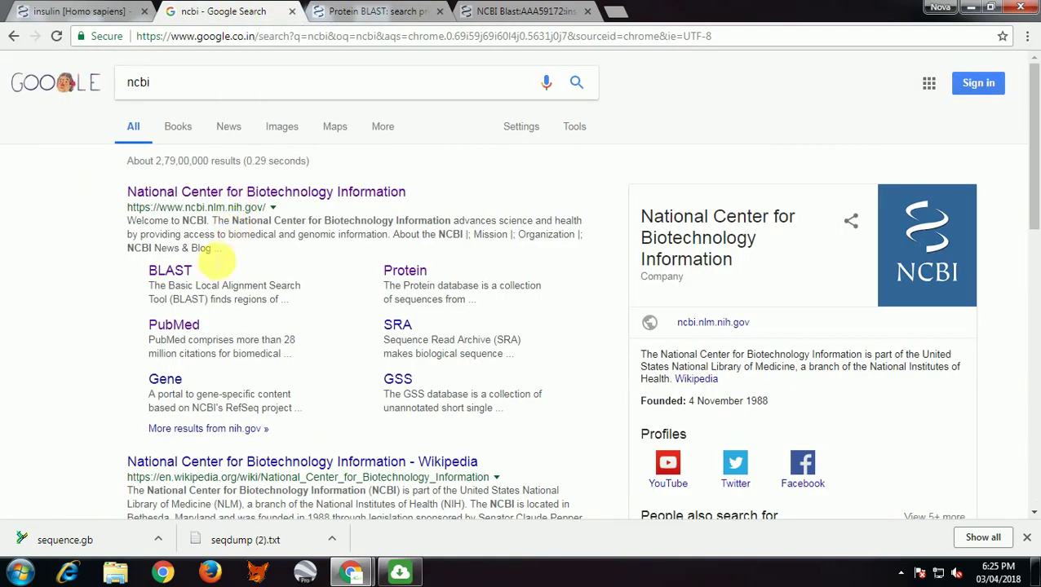
{"action": "left_click", "coordinate": [47, 11]}
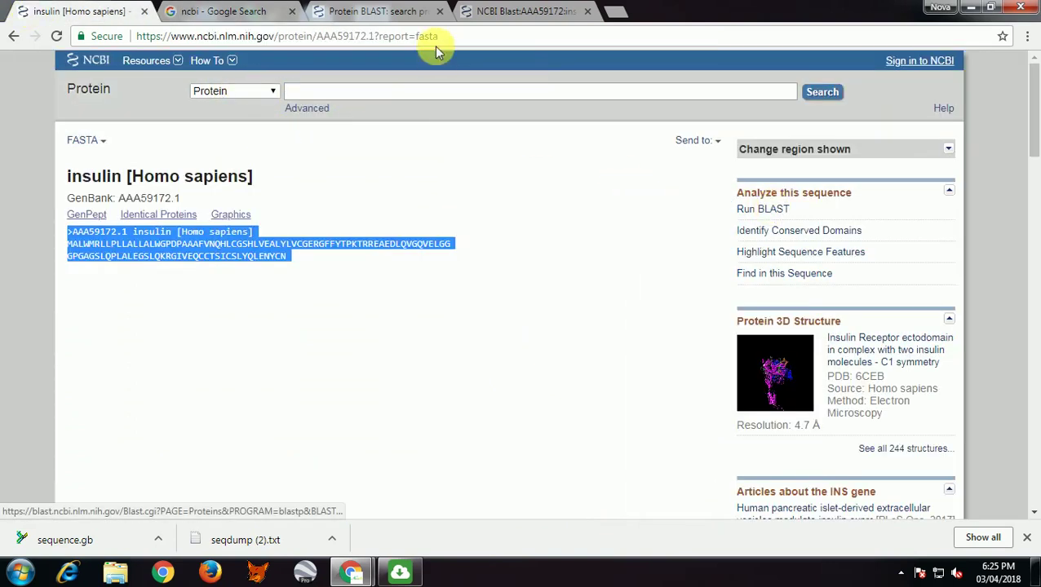
{"action": "left_click", "coordinate": [357, 11]}
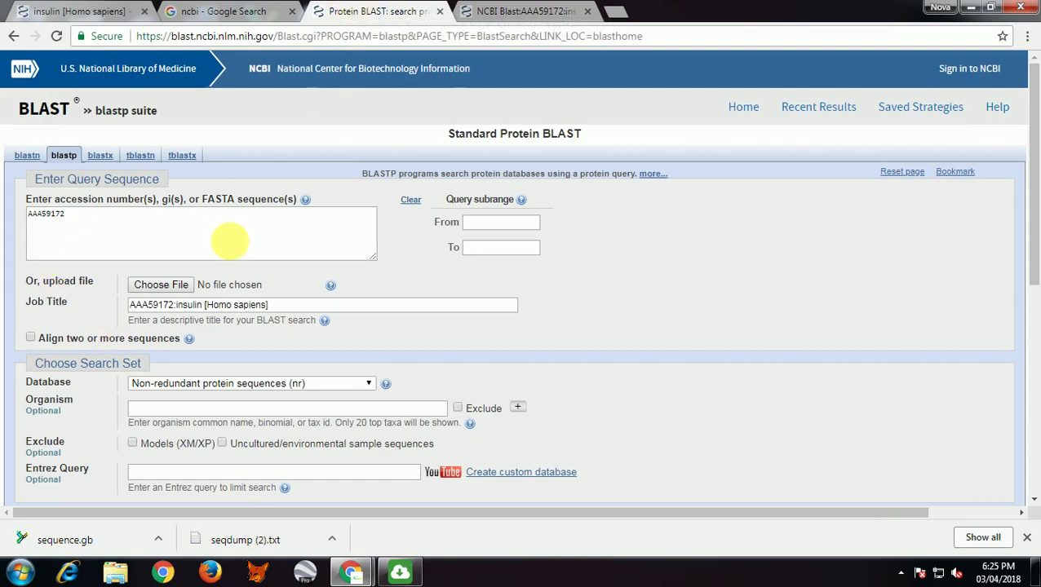
{"action": "scroll", "coordinate": [241, 279], "scroll_direction": "down", "scroll_amount": 5}
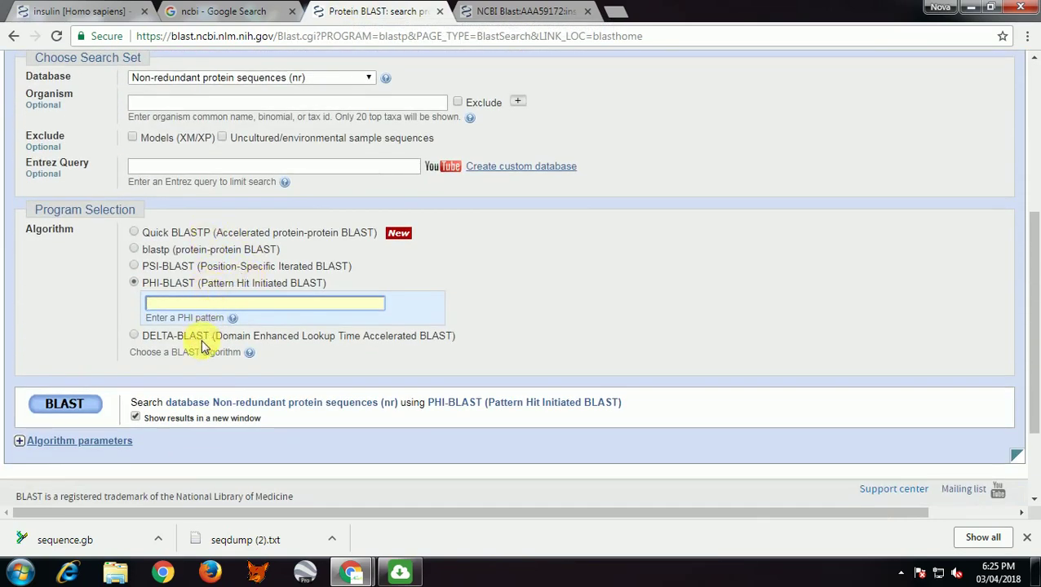
- Close the DELTA-BLAST results and return to the query and search set on the Protein BLAST form
{"action": "left_click", "coordinate": [587, 10]}
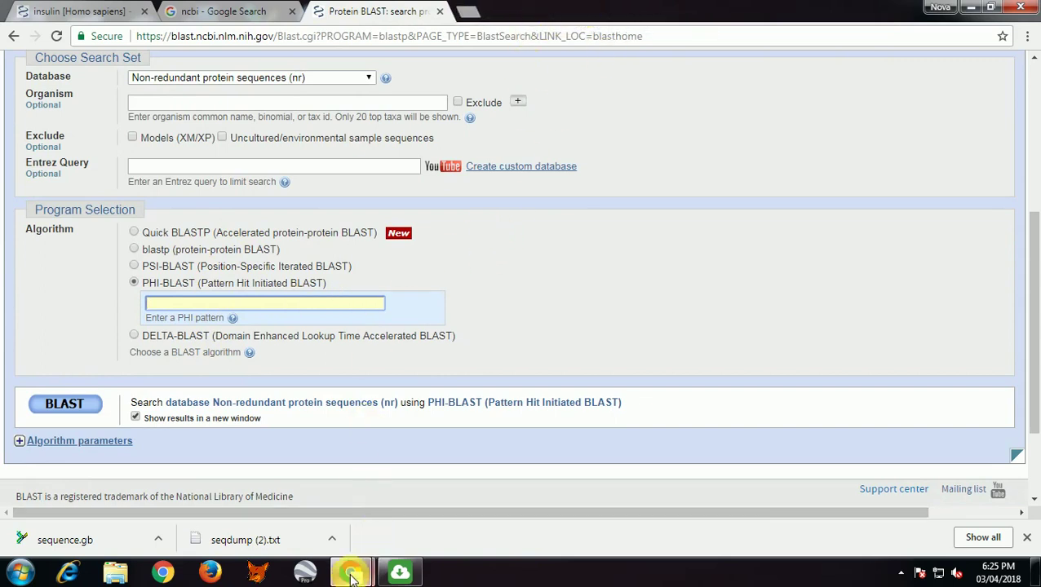
{"action": "mouse_move", "coordinate": [349, 569]}
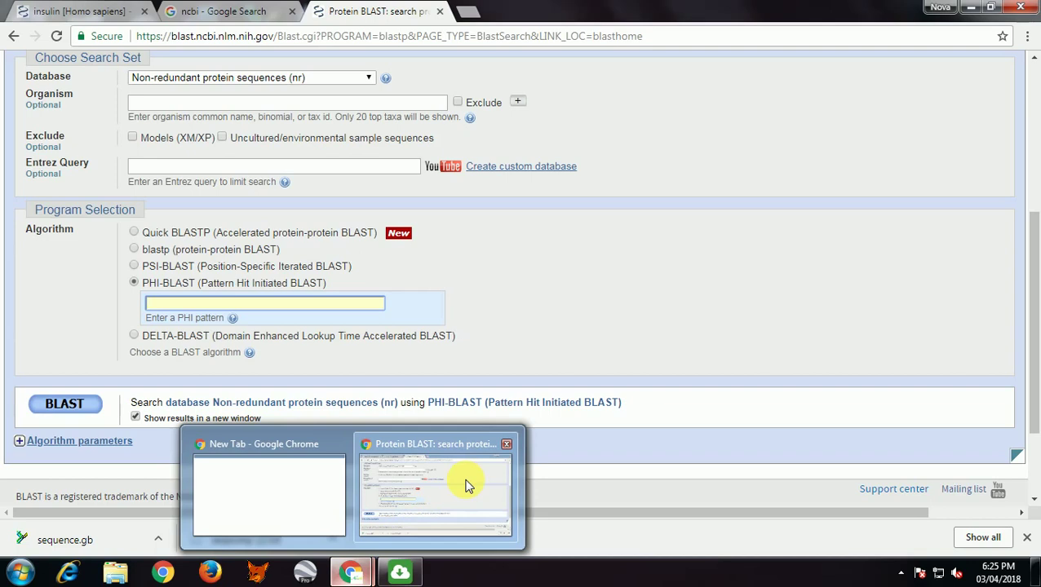
{"action": "scroll", "coordinate": [587, 253], "scroll_direction": "up", "scroll_amount": 4}
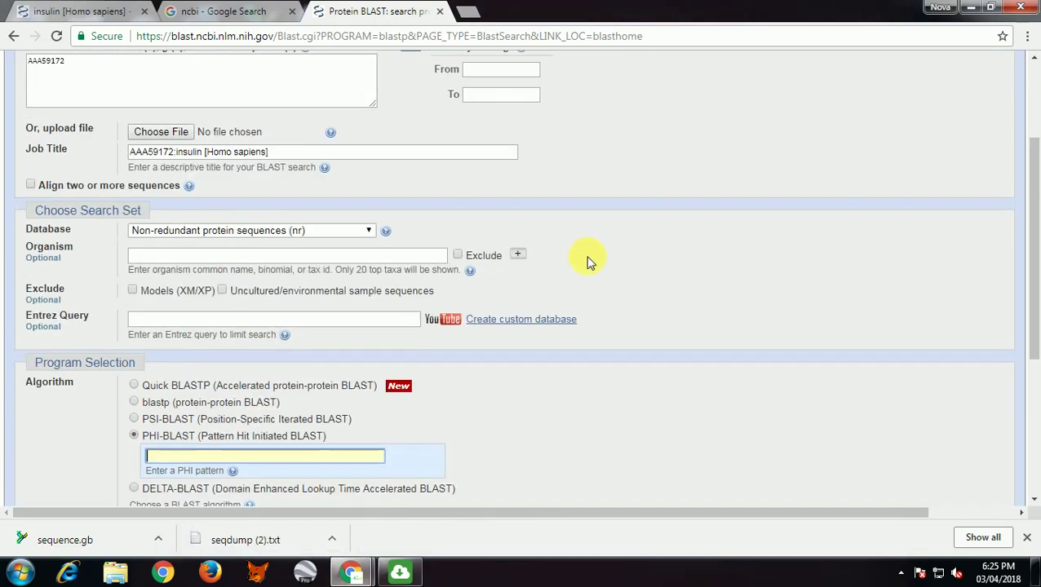